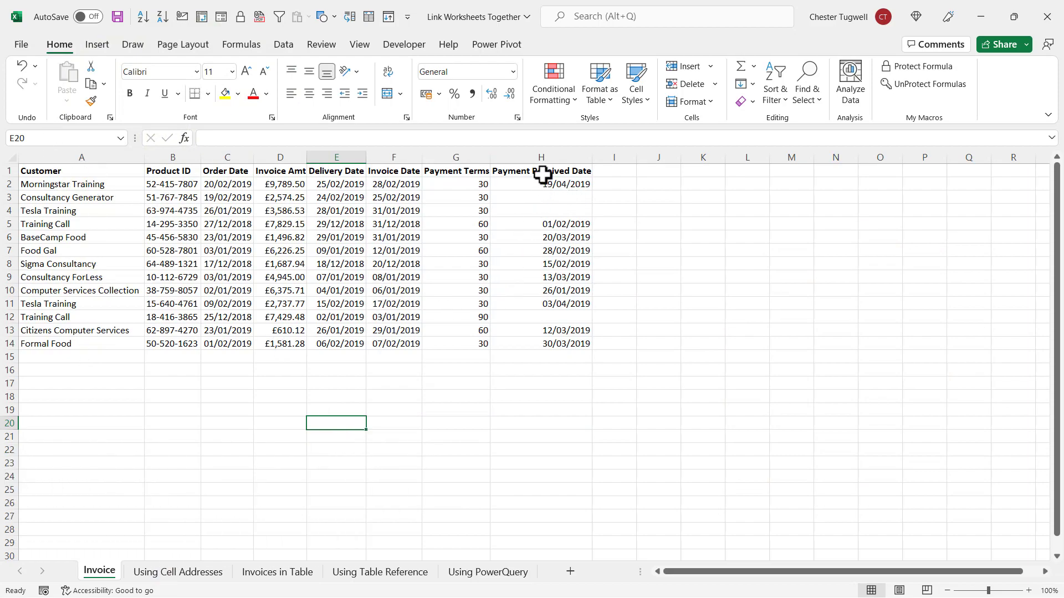
click(183, 576)
click(201, 290)
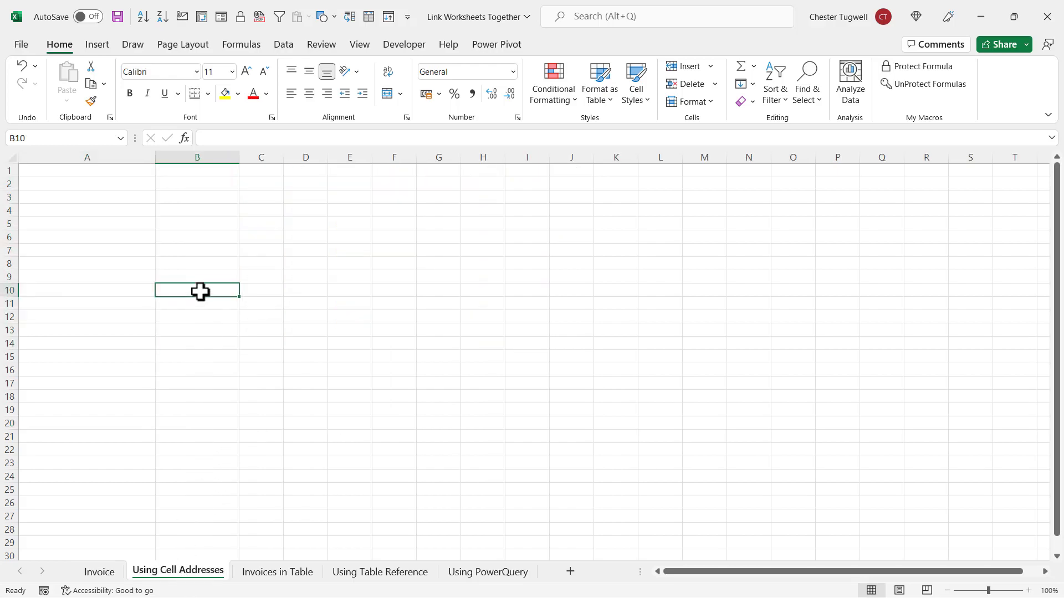
key(ctrl+Page_Up)
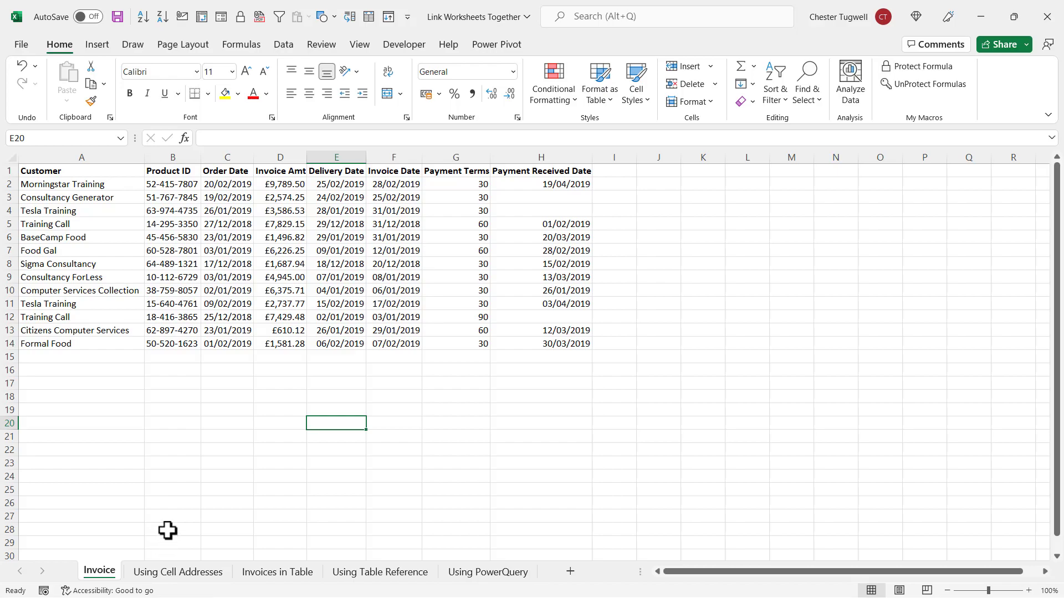
Step: On the Using Cell Addresses sheet, link A1 to the Customer header with =Invoice!A1 and fill the formula down through A14
click(150, 579)
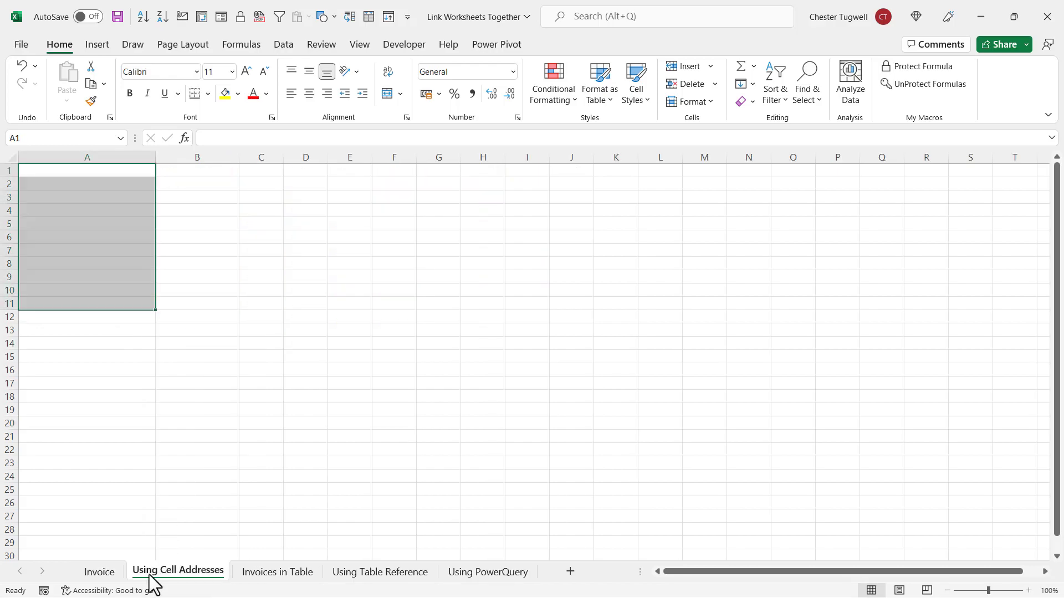
click(81, 171)
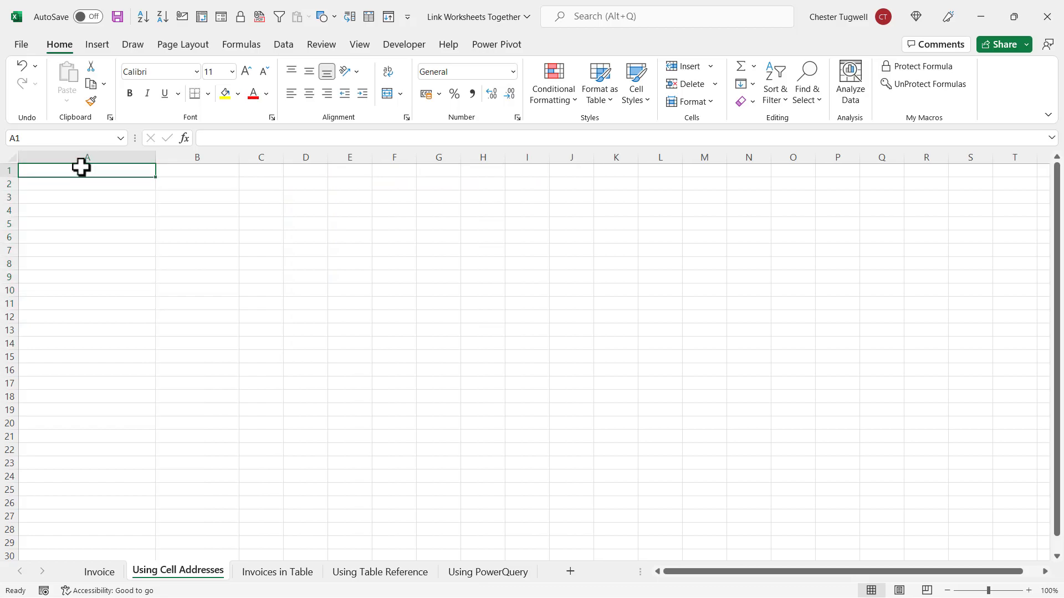
text(=)
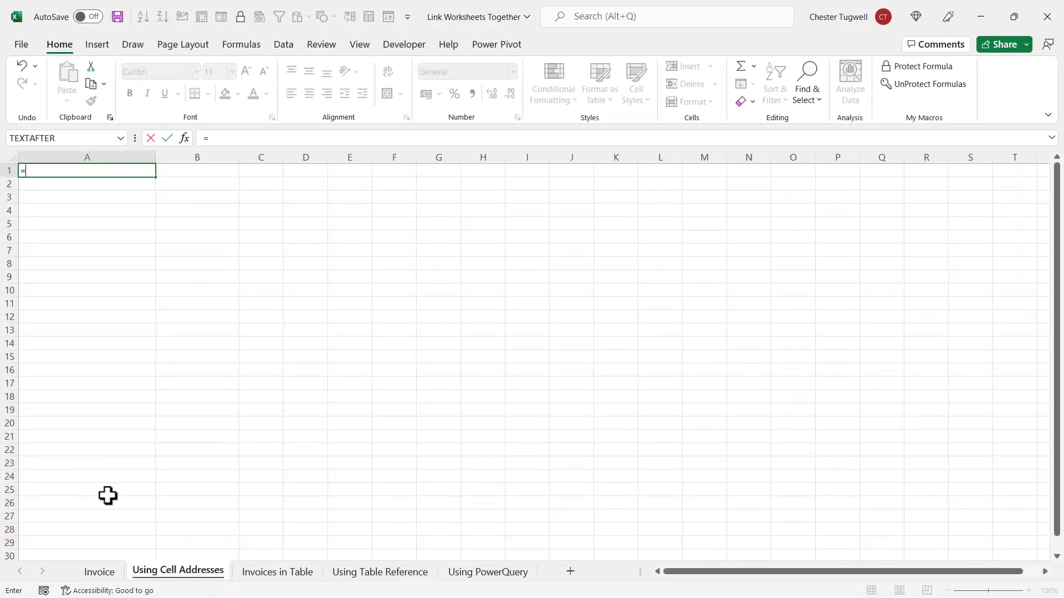
click(107, 576)
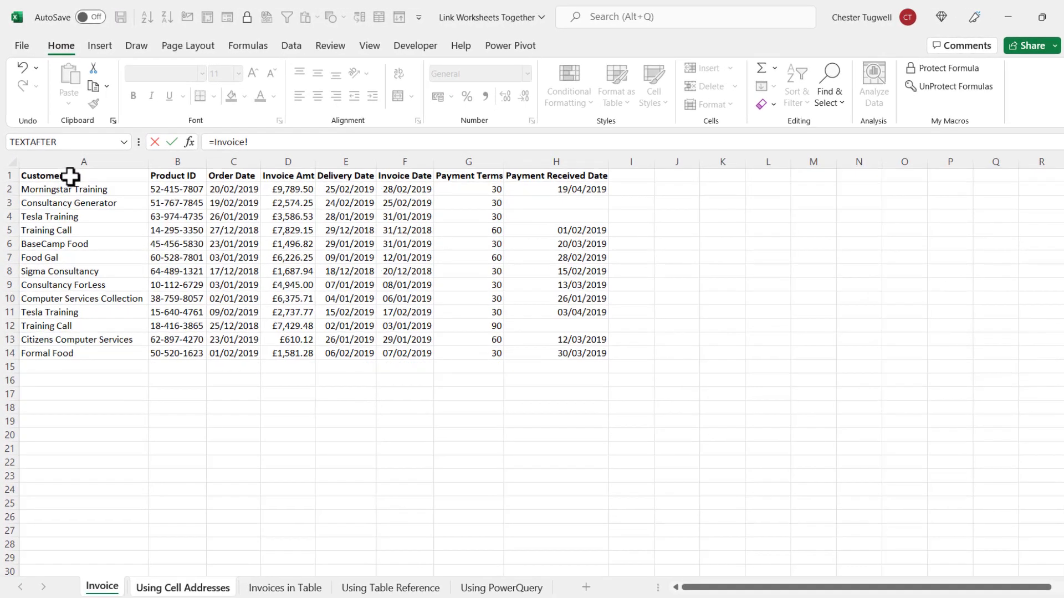
click(71, 176)
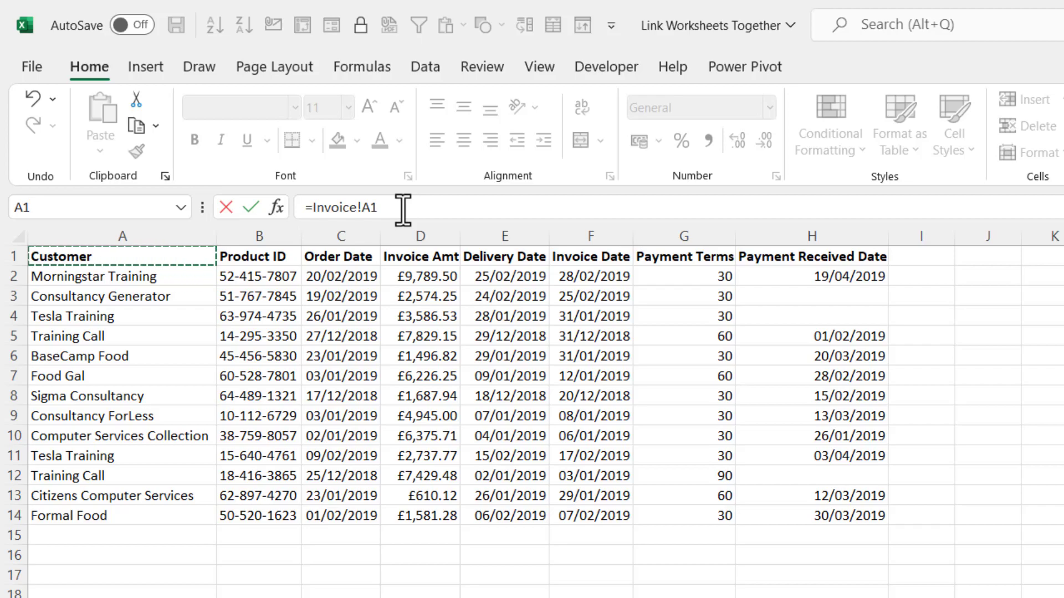
key(Return)
click(213, 257)
drag(236, 266, 161, 495)
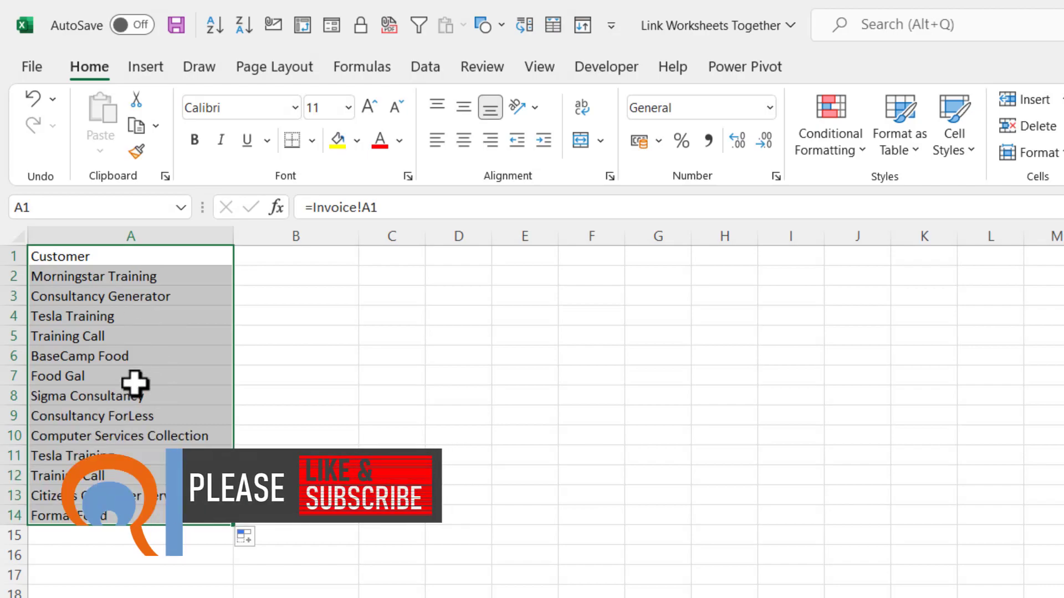
Step: Link cell B1 to the Payment Received Date header on the Invoice sheet with =Invoice!H1
click(301, 258)
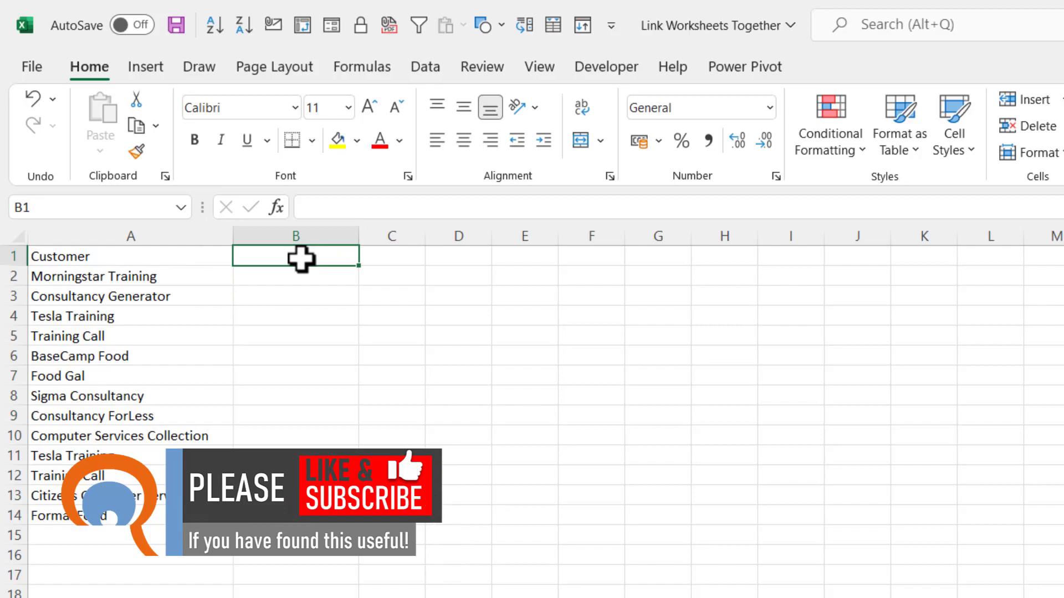
text(=)
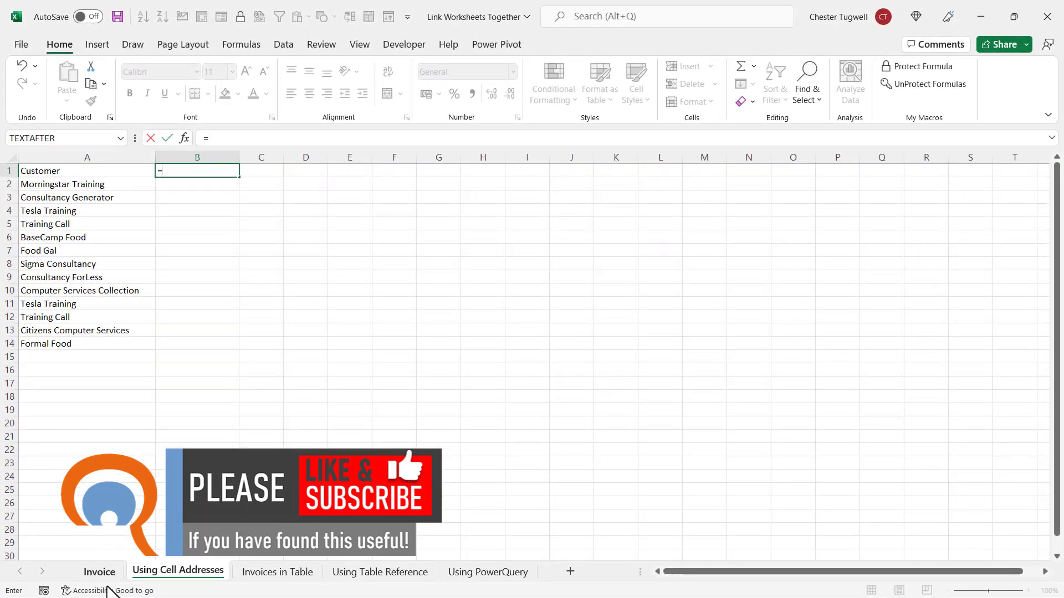
click(106, 573)
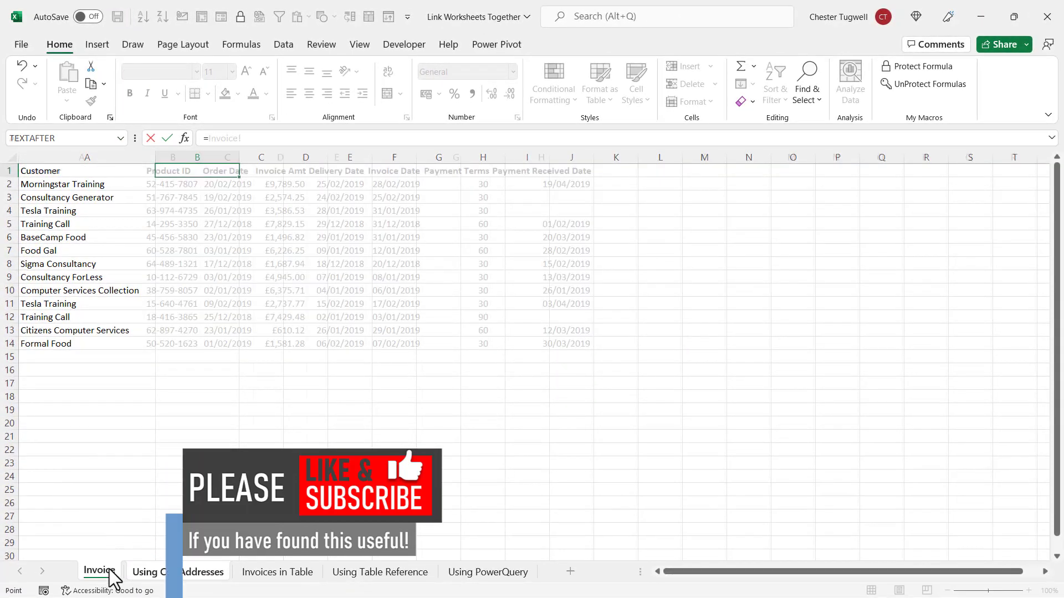
click(551, 172)
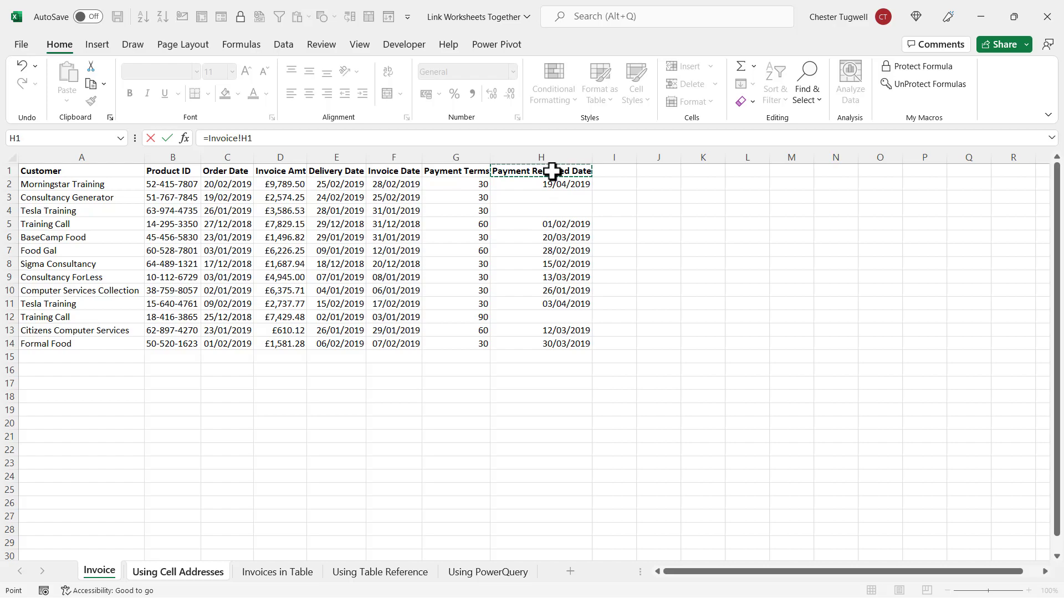
key(Return)
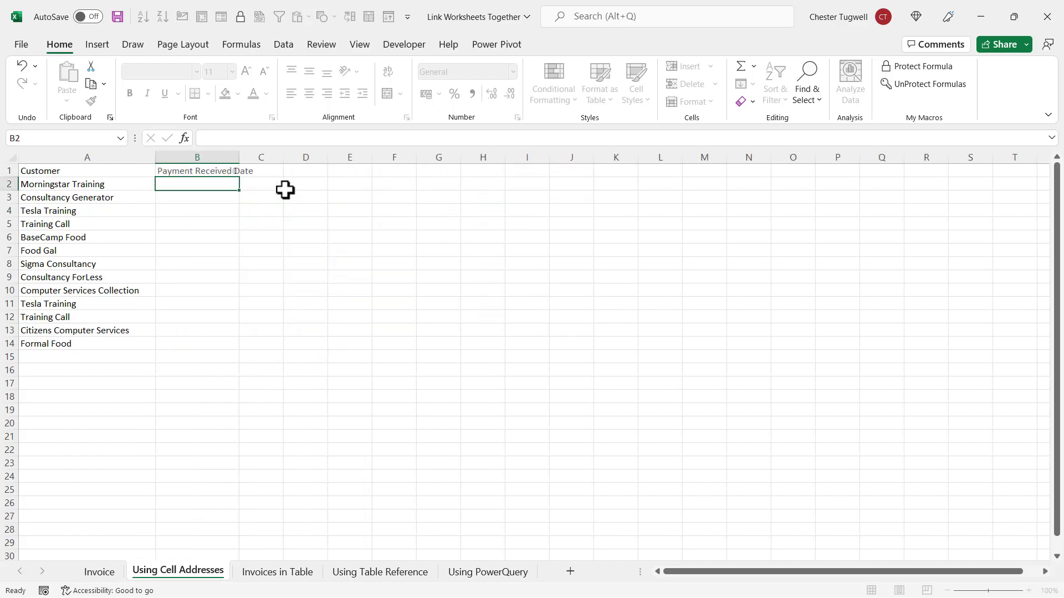
Step: Widen column B to fit its header and fill the link formula down through B14
key(Up)
drag(241, 157, 241, 157)
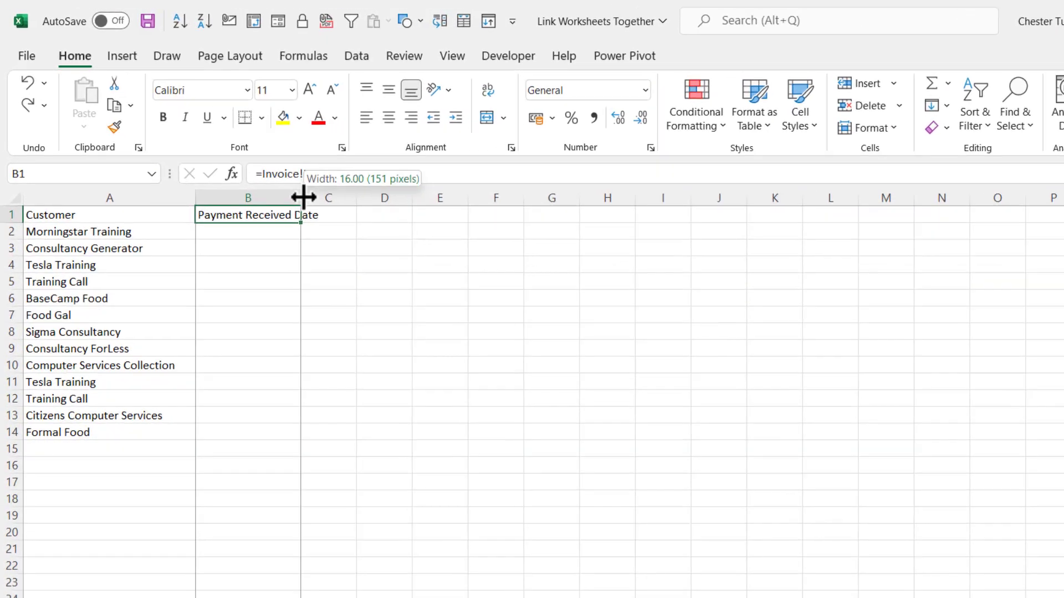
drag(304, 197, 360, 199)
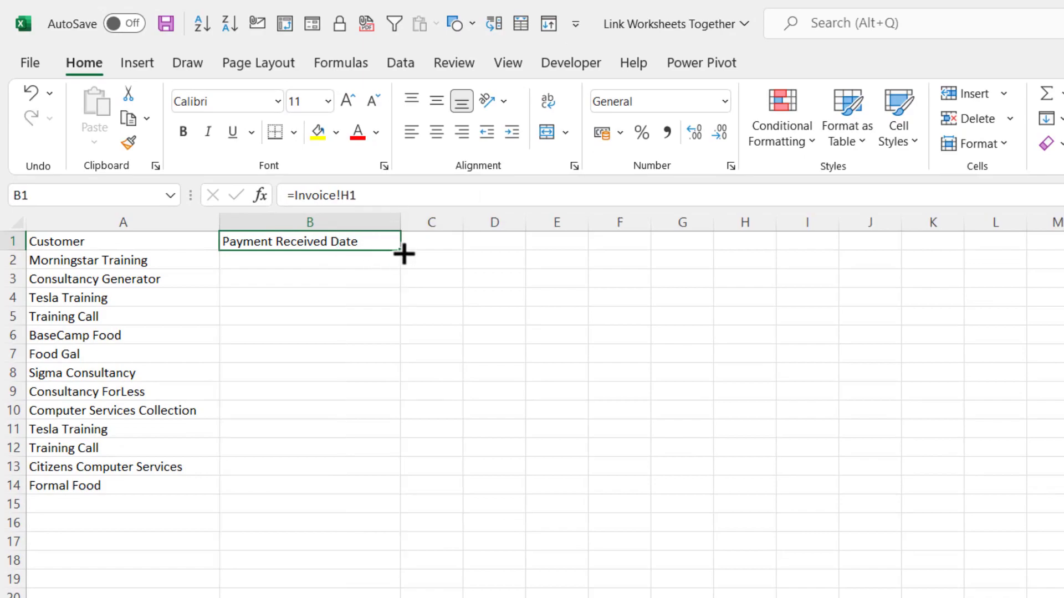
drag(403, 253, 349, 501)
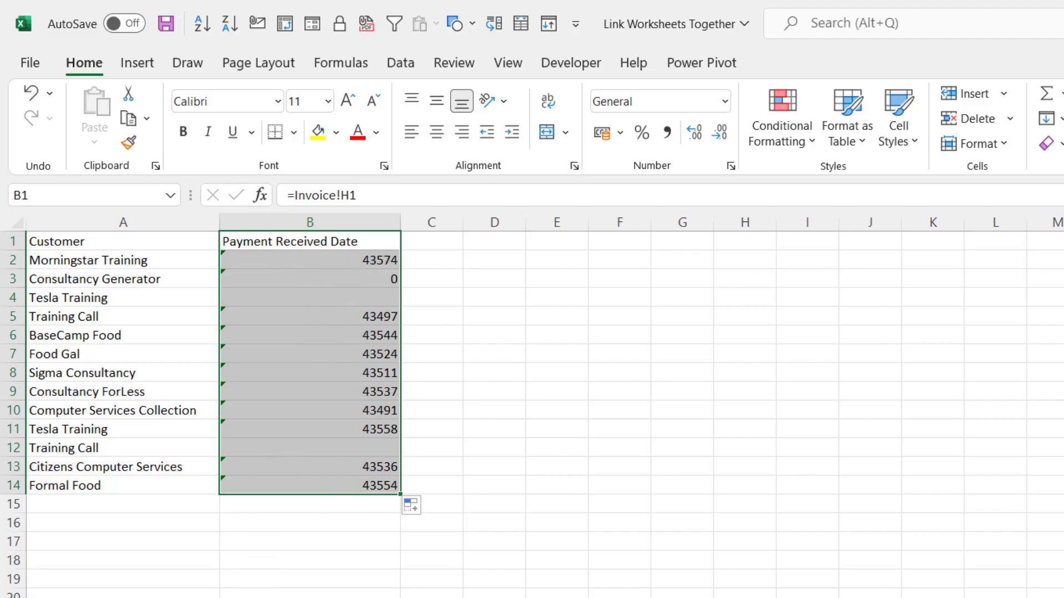
Step: Check the date column on the Invoice sheet and format the linked cells B2:B14 as Short Date
key(ctrl+Page_Up)
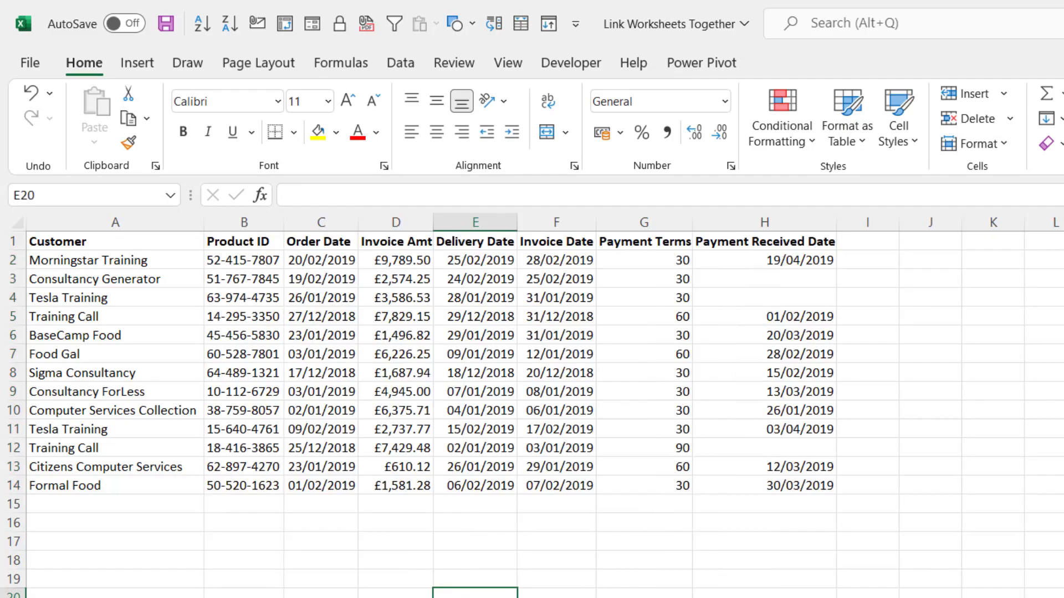
key(ctrl+Page_Down)
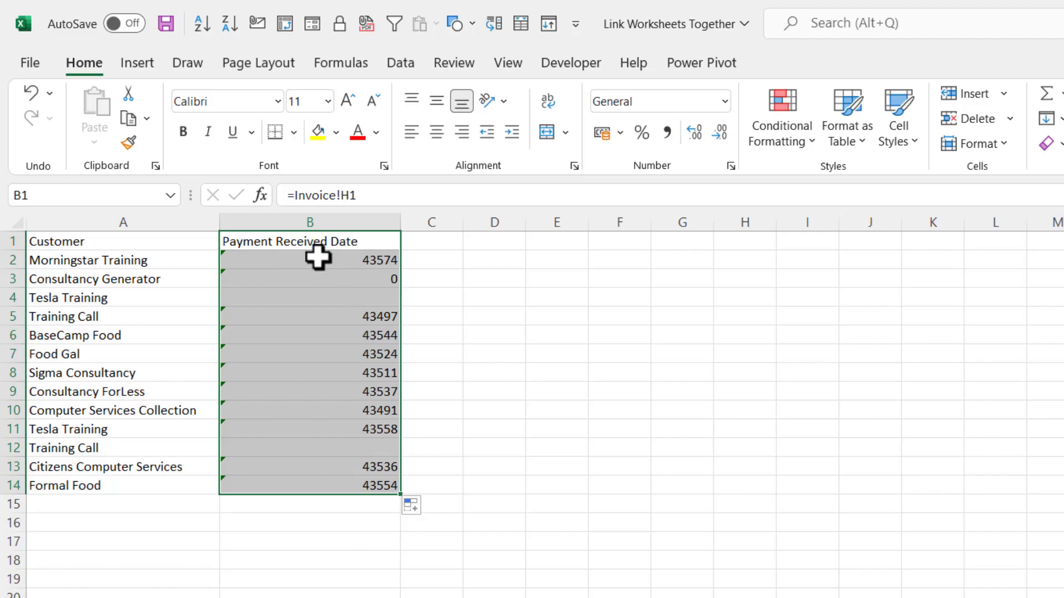
drag(318, 257, 306, 481)
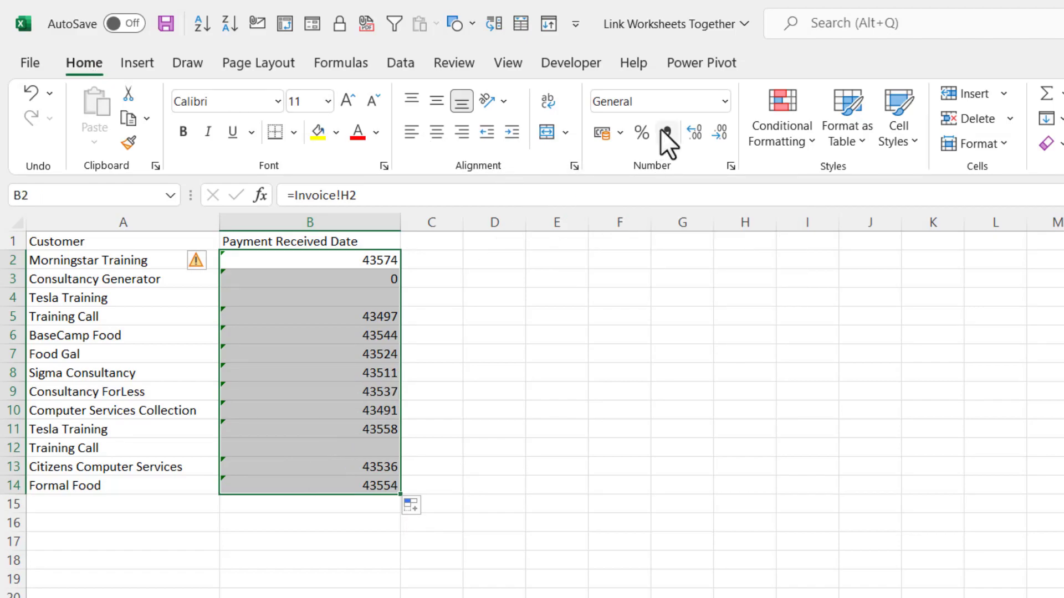
click(724, 102)
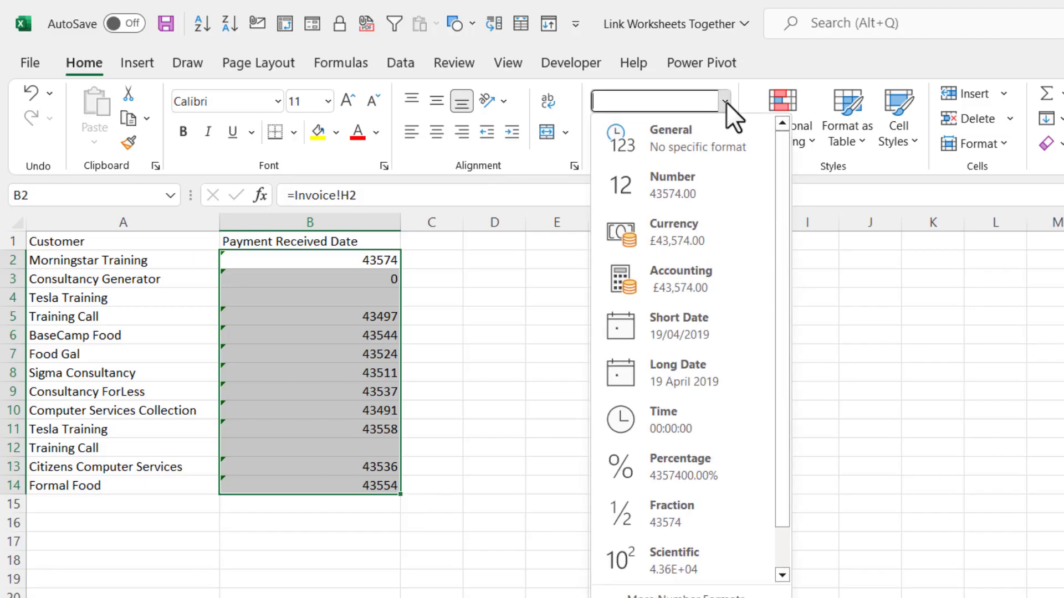
click(668, 313)
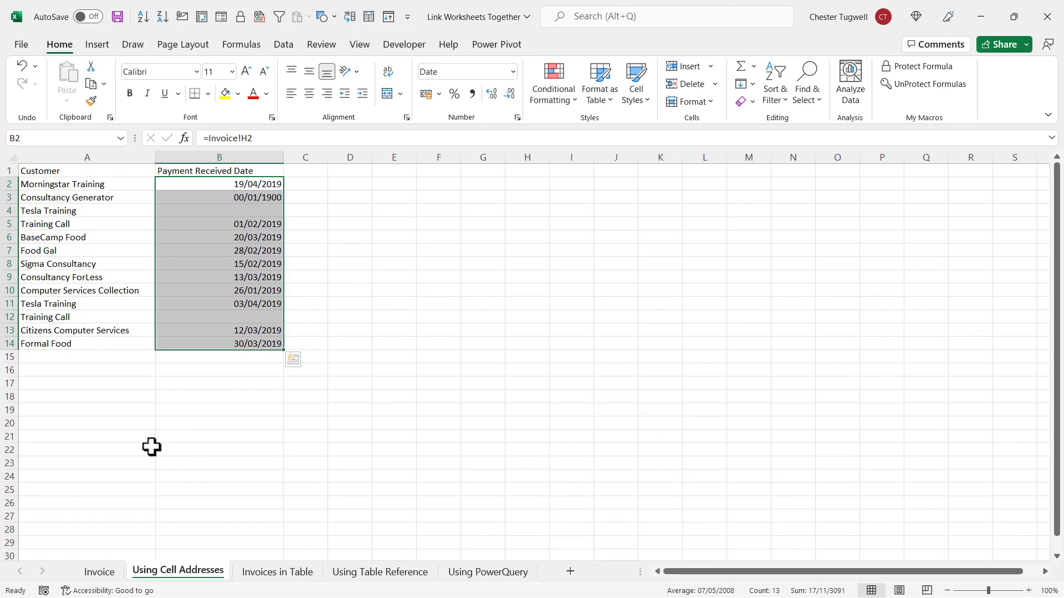
Step: Enter the current date, 25/08/2022, in Invoice cell H3 for Consultancy Generator and check the linked sheet
click(99, 575)
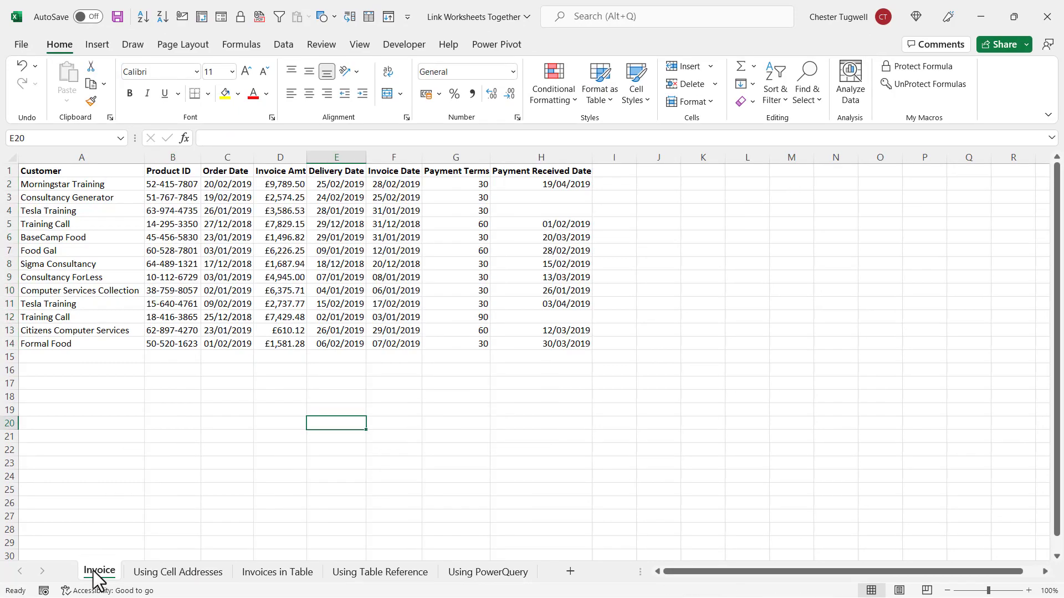
click(553, 198)
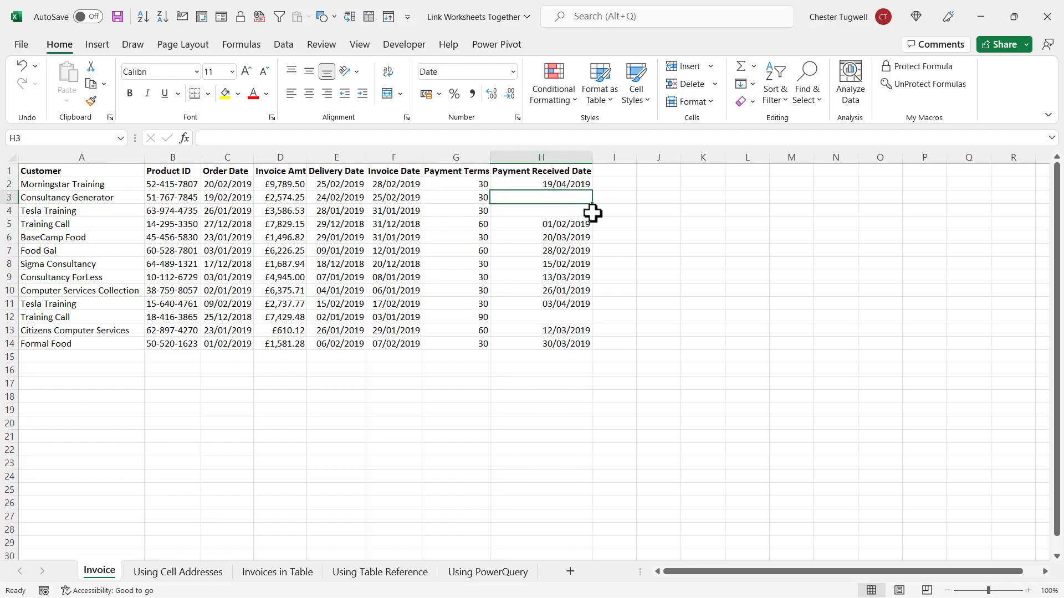
key(ctrl+semicolon)
key(Return)
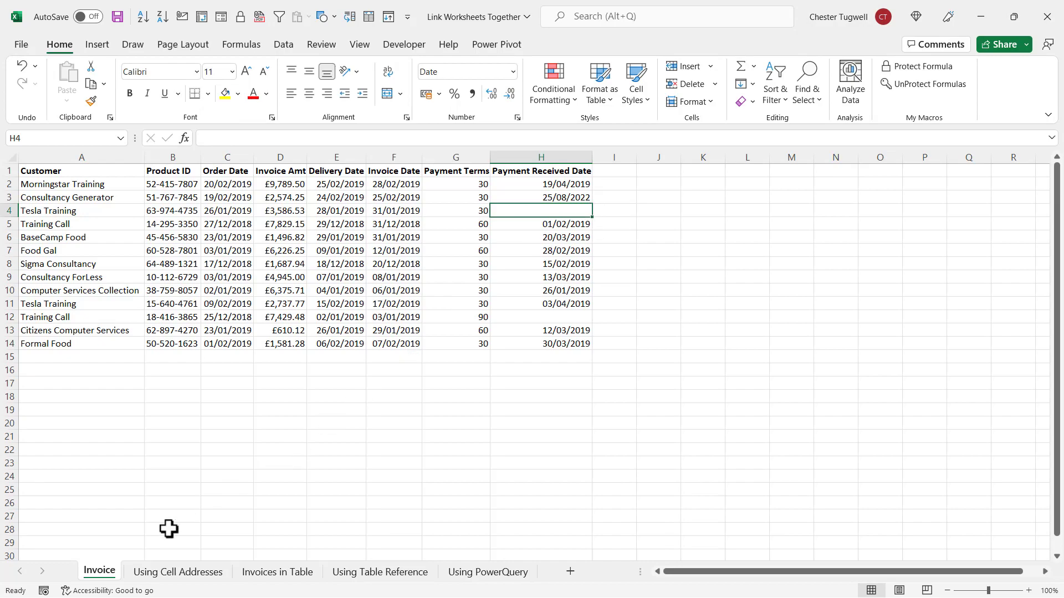
click(164, 574)
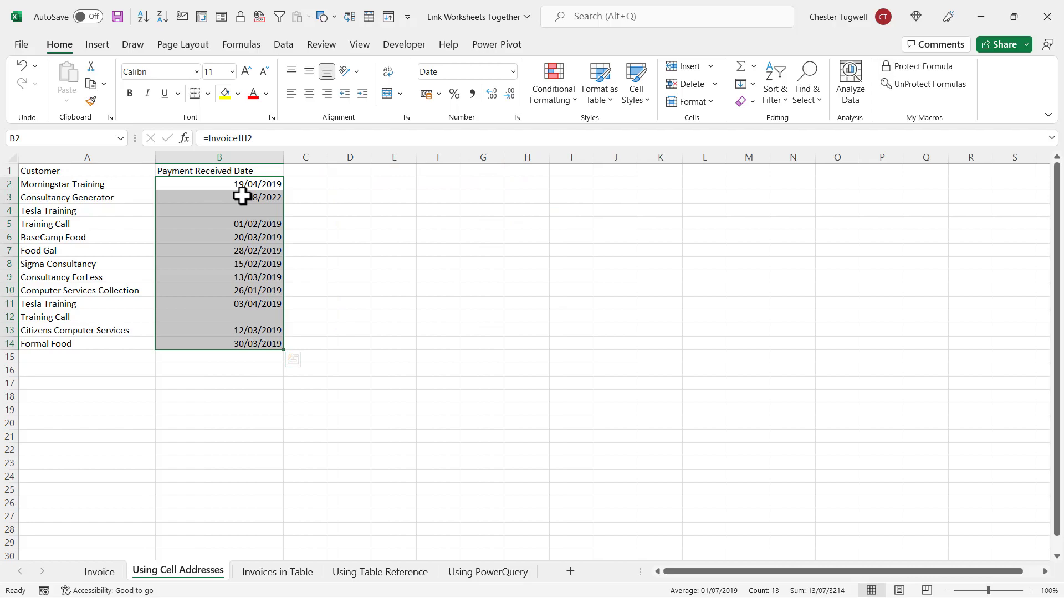
Step: Copy Invoice ranges A1:A14 and H1:H14 together and paste them as links at A1 of the Using Cell Addresses sheet
key(ctrl+Page_Up)
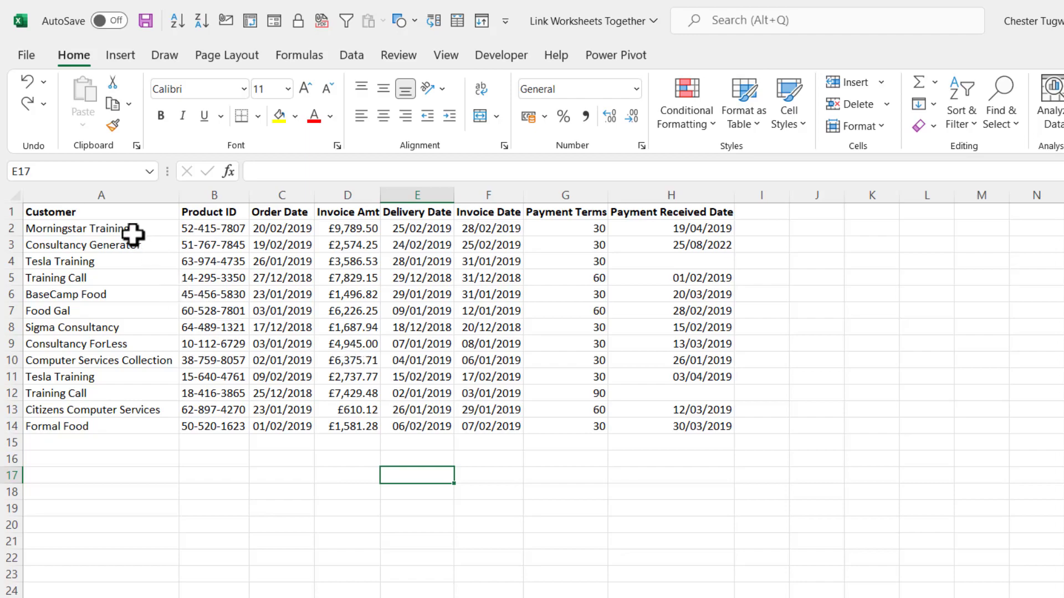
drag(126, 209, 131, 422)
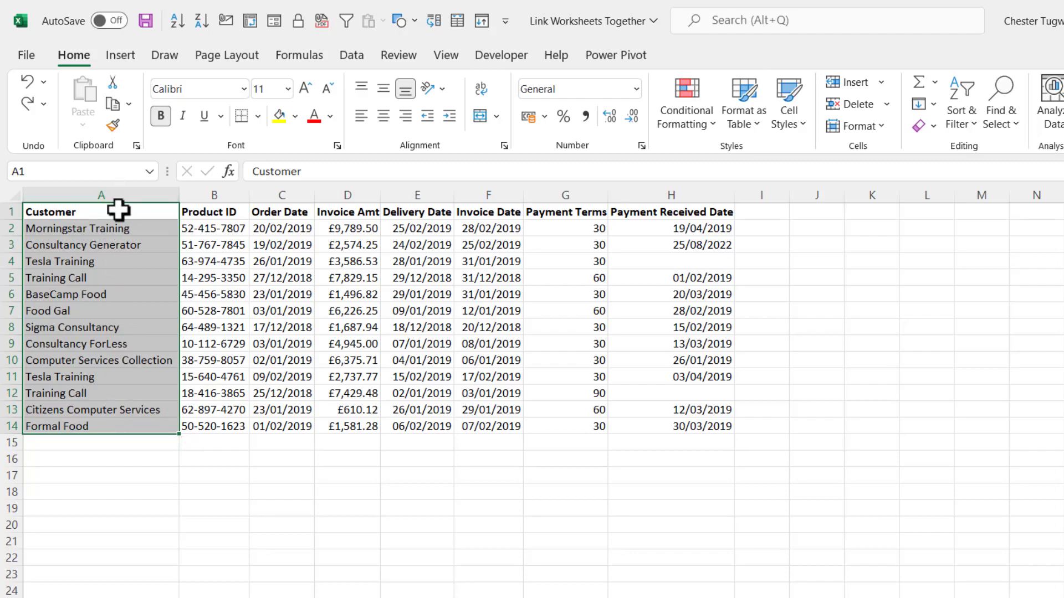
key(ctrl)
drag(660, 214, 649, 421)
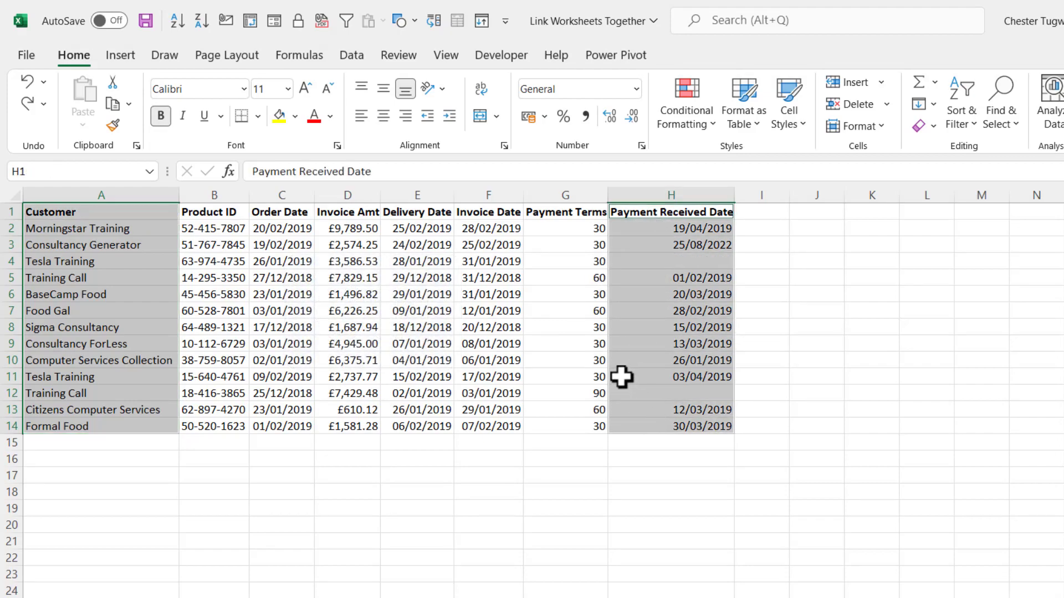
click(112, 108)
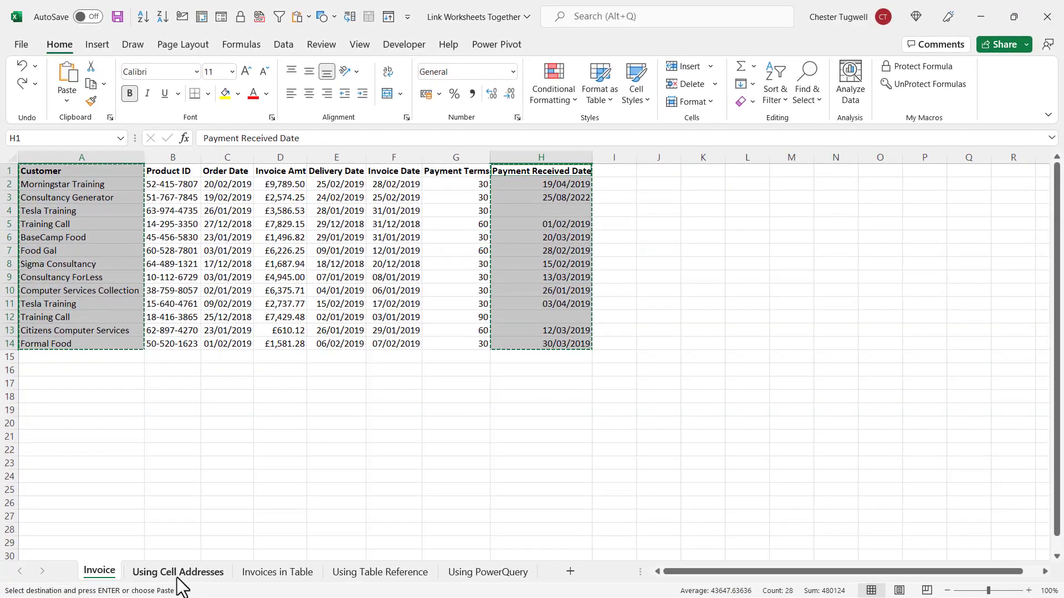
click(177, 576)
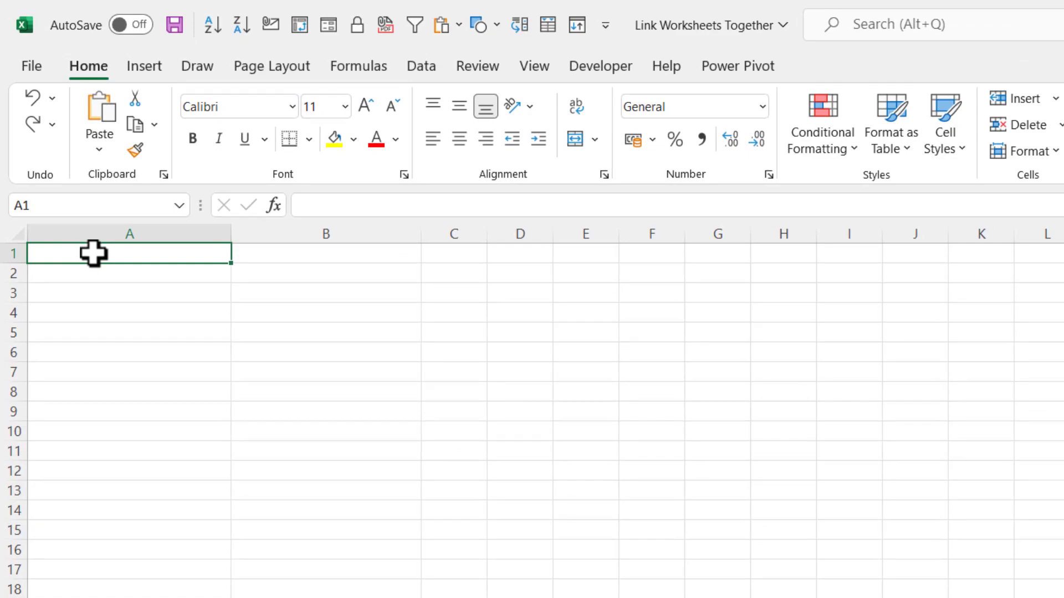
click(103, 156)
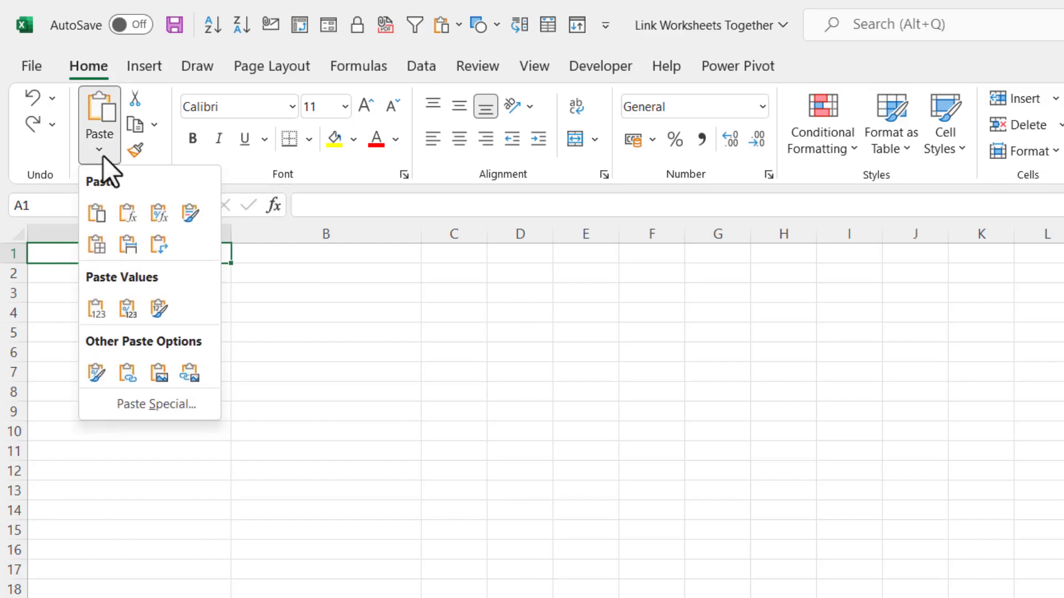
click(125, 378)
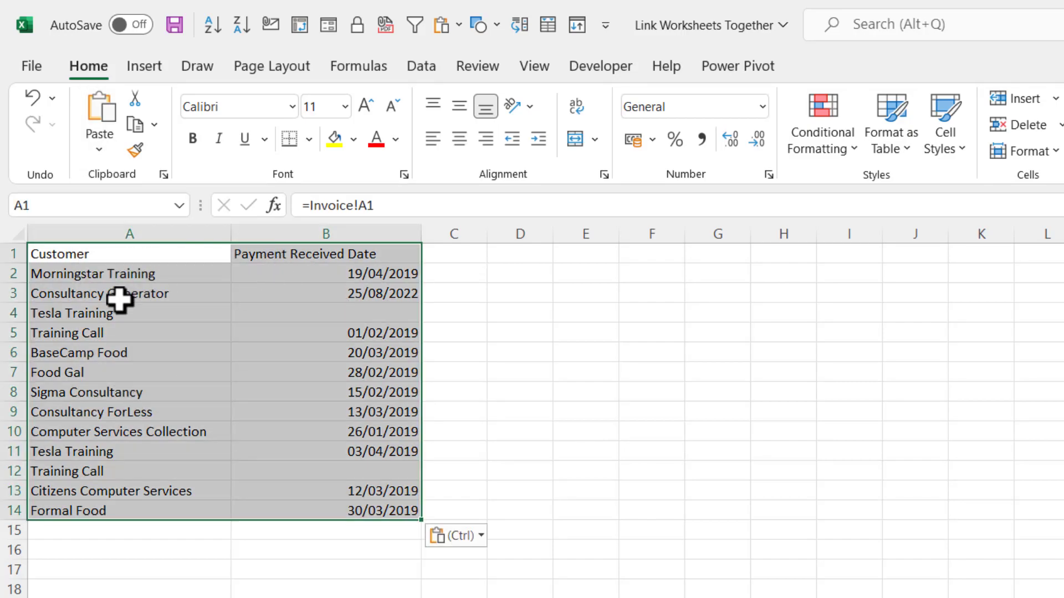
Step: Examine the link formulas in customer cells A2 to A5
click(123, 277)
click(130, 296)
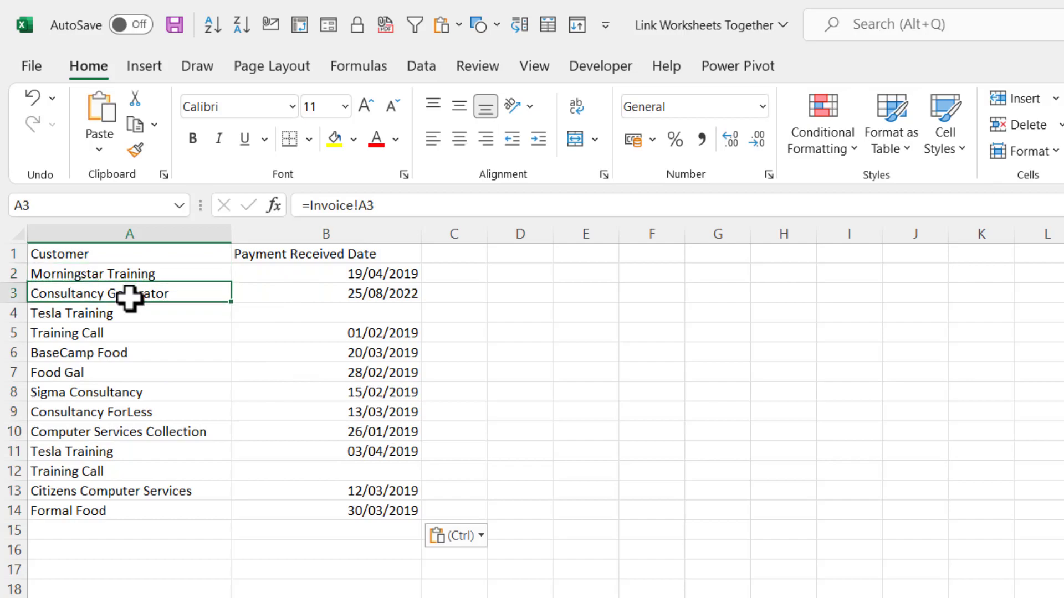
click(139, 313)
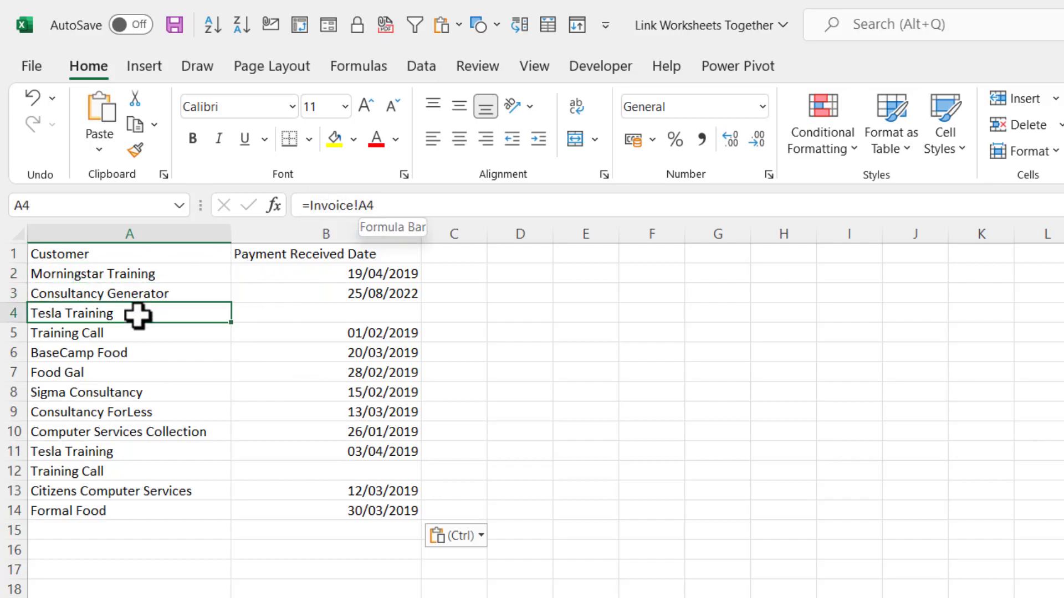
click(133, 330)
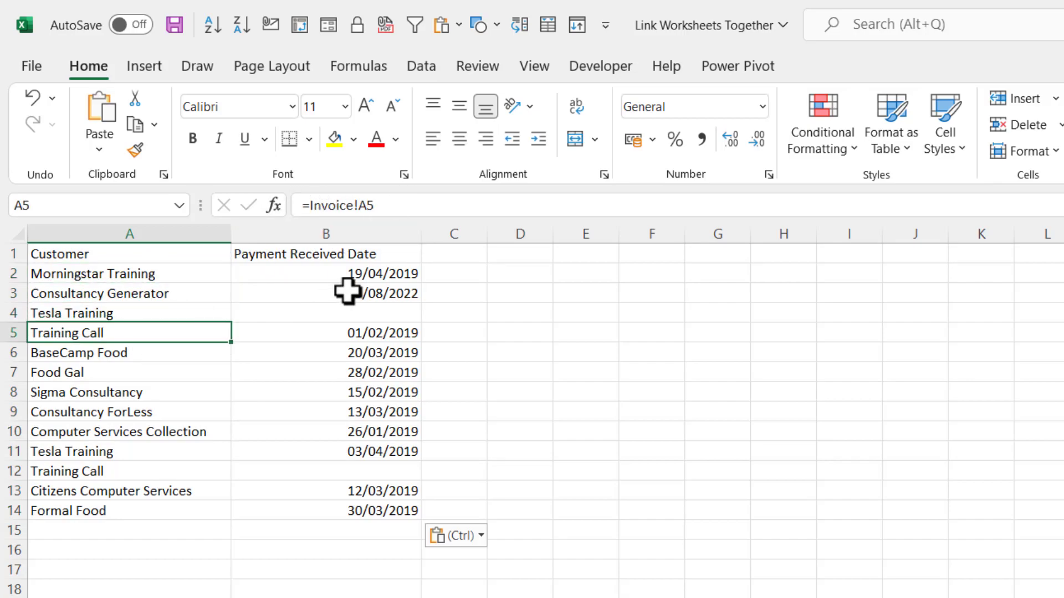
Step: Examine the link formulas in the Payment Received Date cells B2 and B3 and select B2:B14
click(364, 272)
click(363, 294)
drag(364, 273, 382, 510)
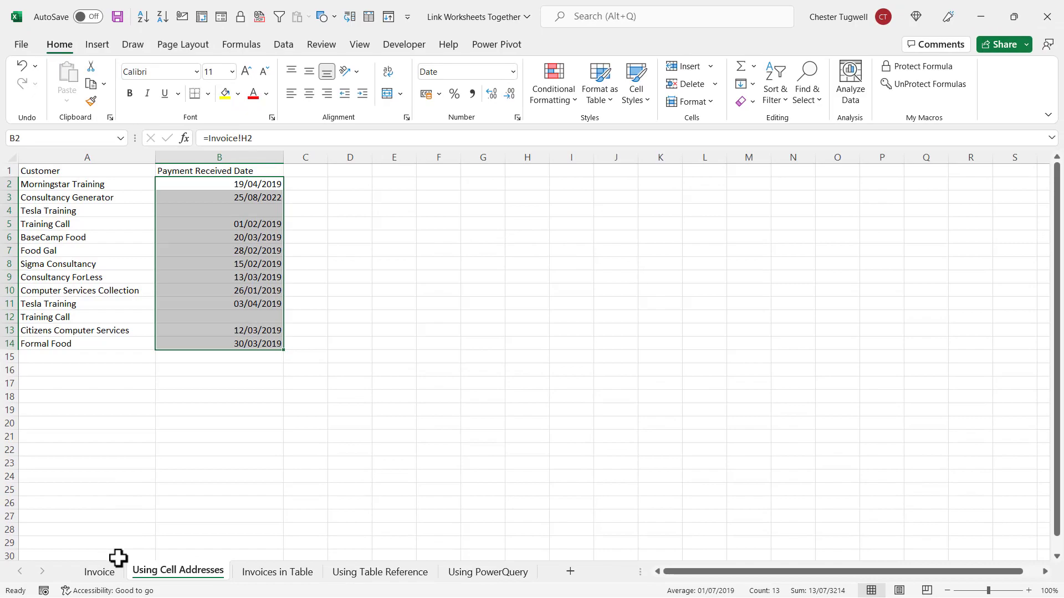
Step: Create a blank workbook and place it side by side with the Invoice sheet of Link Worksheets Together
click(100, 574)
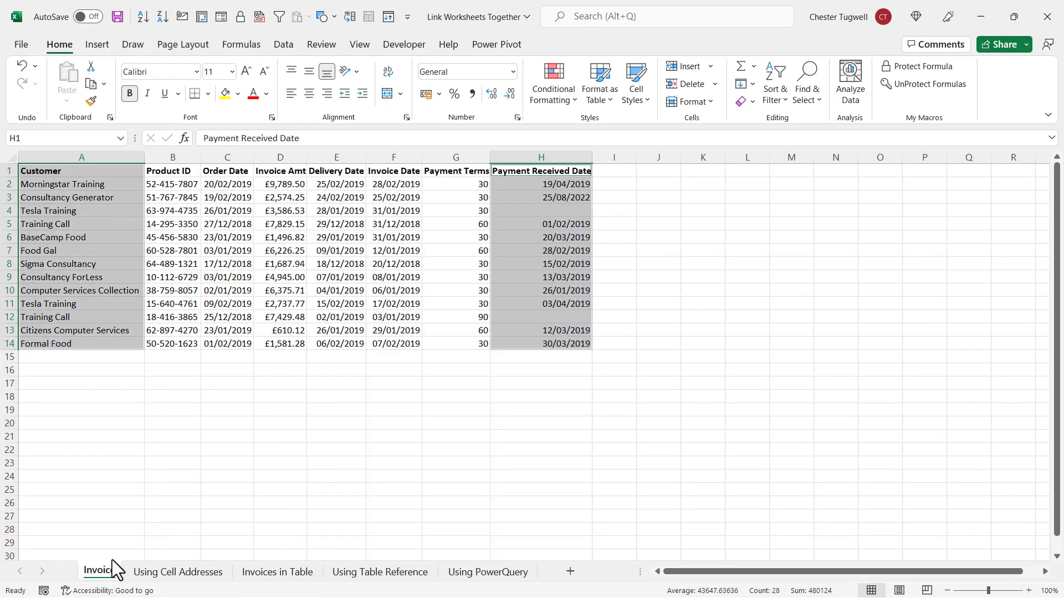
click(241, 432)
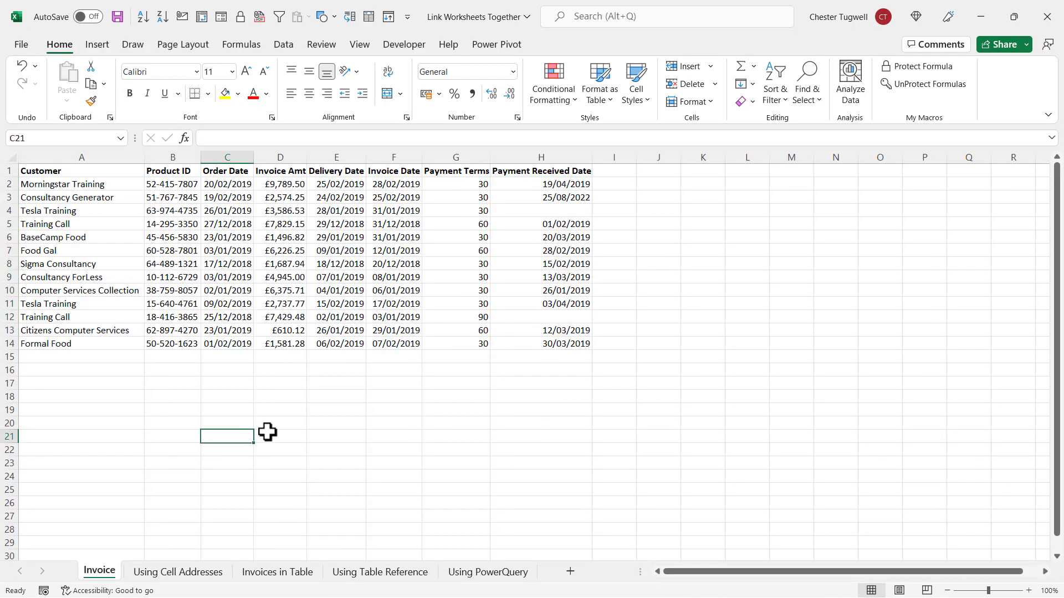
key(ctrl+n)
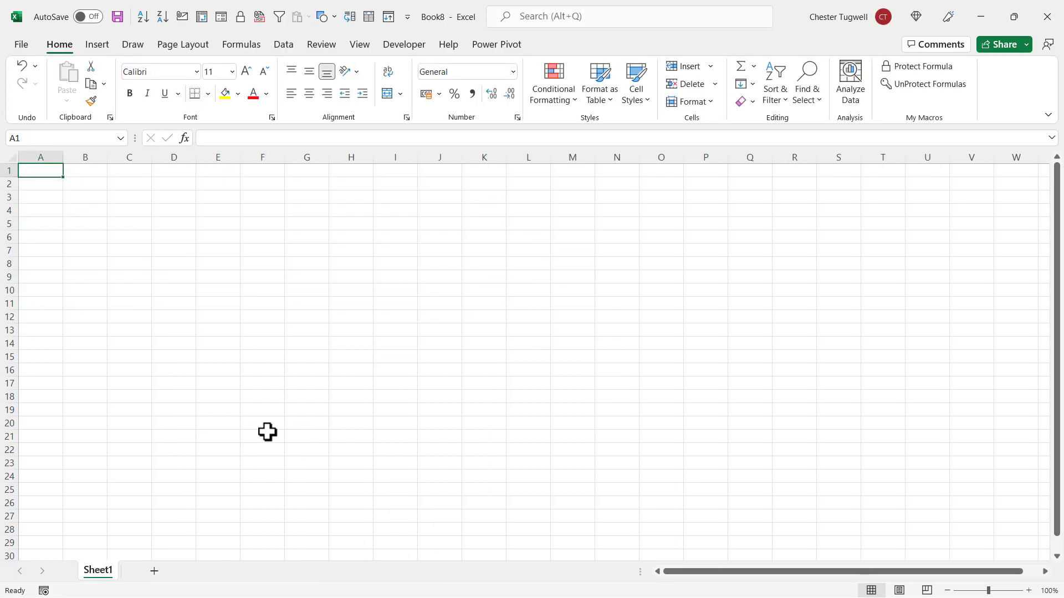
key(super+Down)
drag(574, 46, 2, 169)
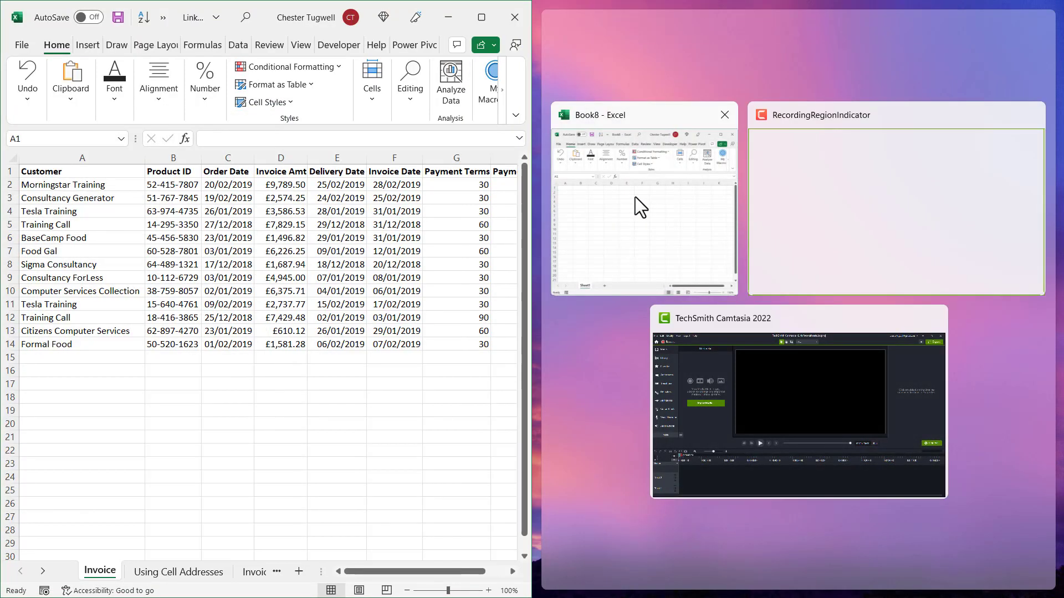
click(642, 205)
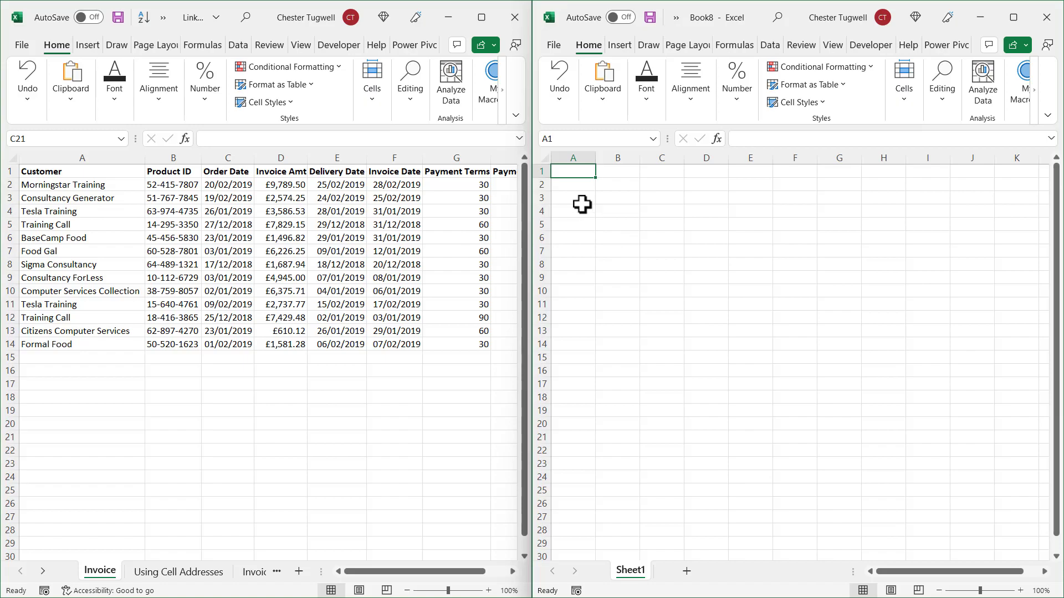
Step: Link cell A1 of the new workbook to the Customer heading with ='[Link Worksheets Together.xlsx]Invoice'!$A$1
text(=)
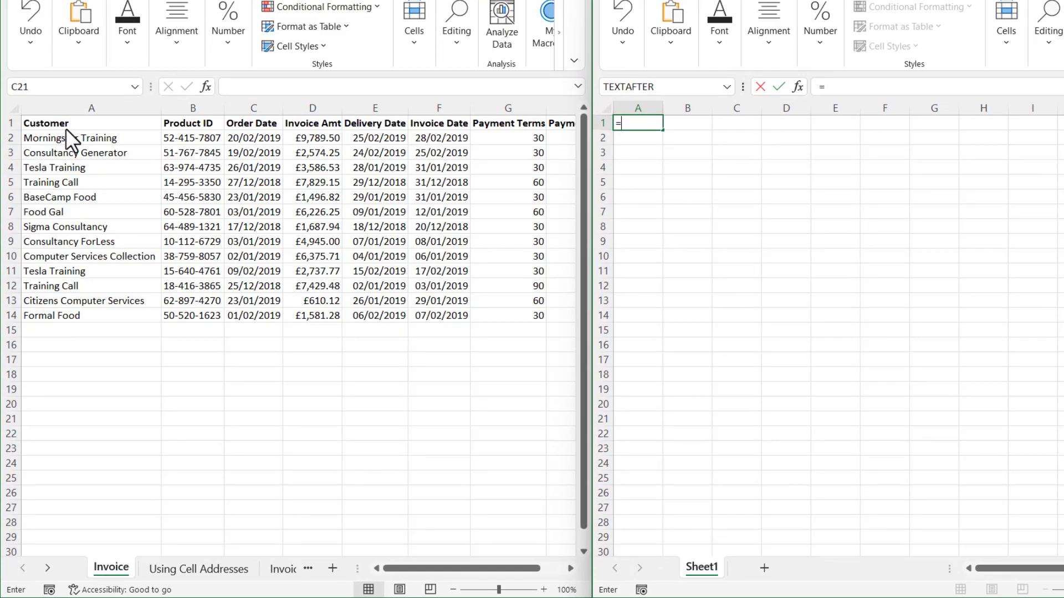
click(118, 152)
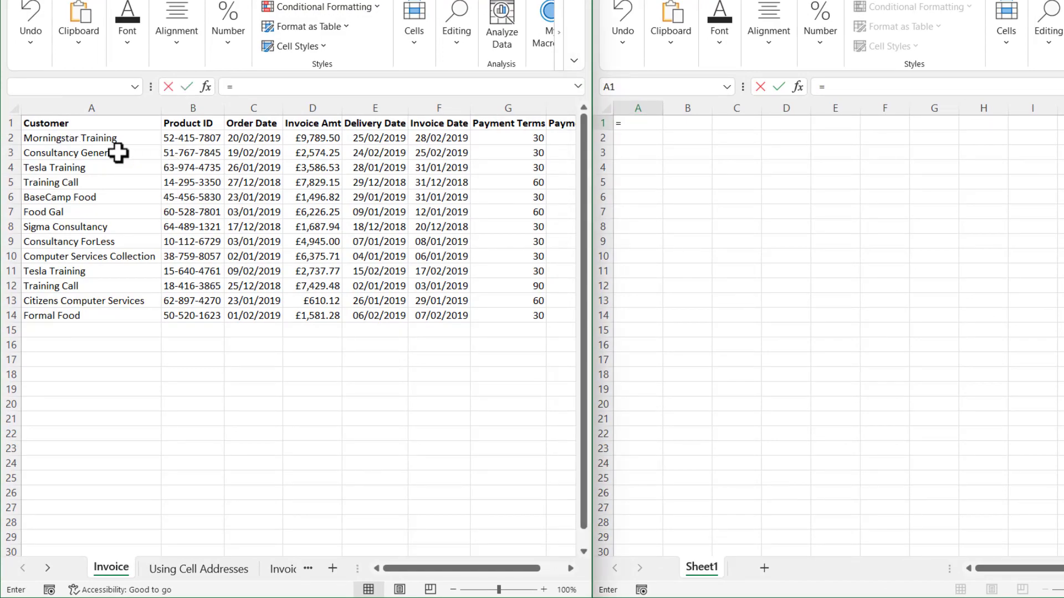
click(73, 118)
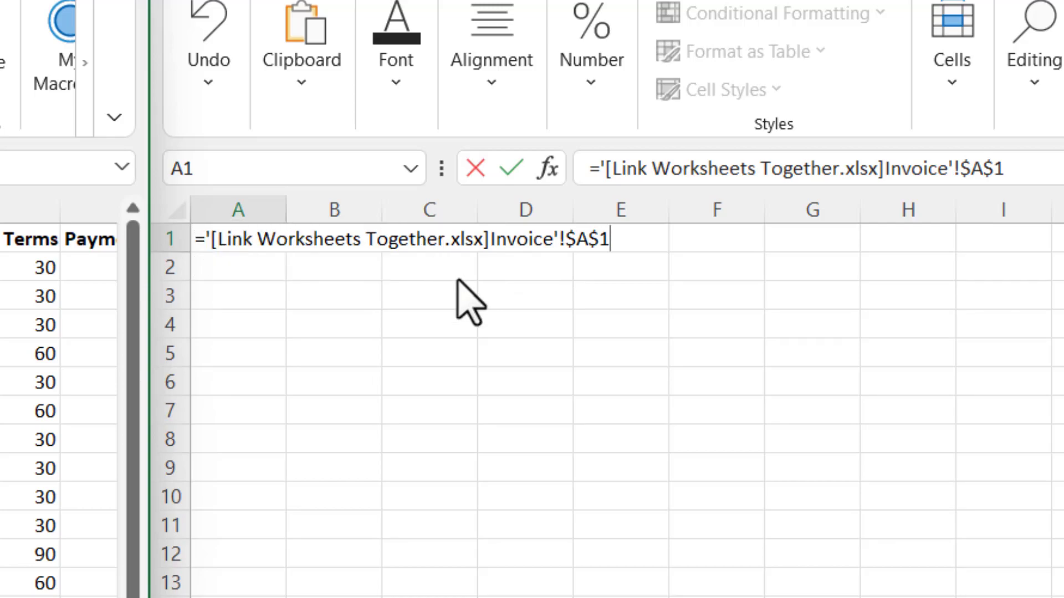
key(Return)
Step: Try to fill the absolute Customer link in A1 down to A14 and undo the fill
click(277, 246)
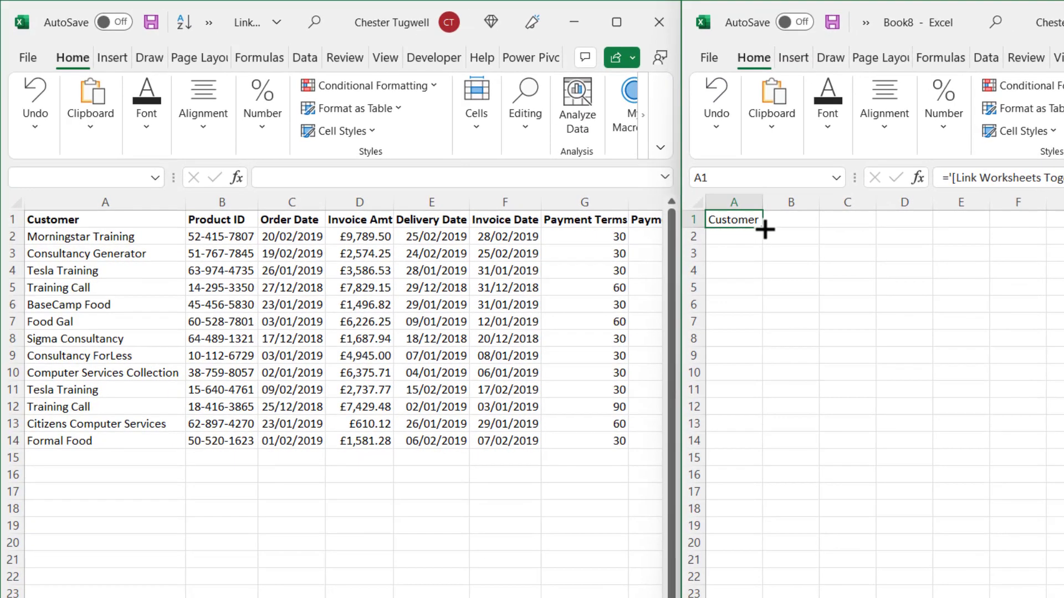
drag(763, 228, 745, 446)
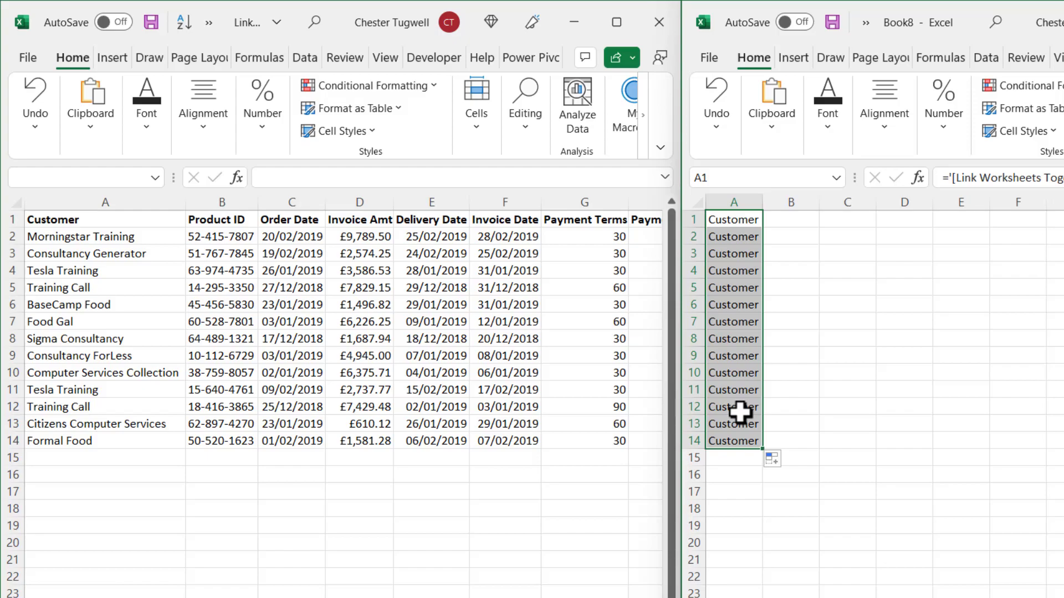
key(ctrl+z)
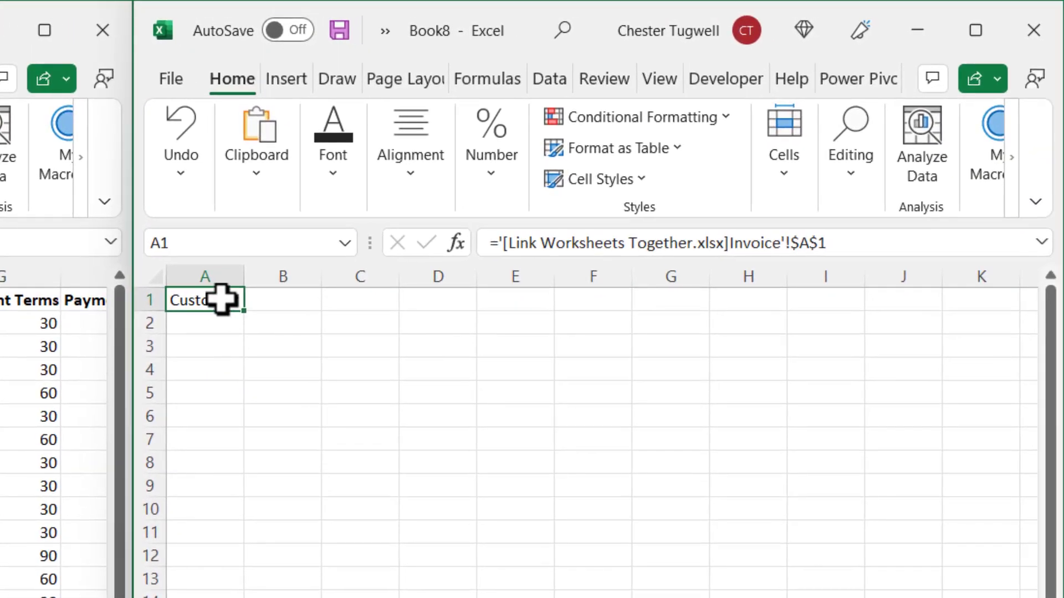
Step: Change the A1 link to a relative reference: ='[Link Worksheets Together.xlsx]Invoice'!A1
double_click(221, 299)
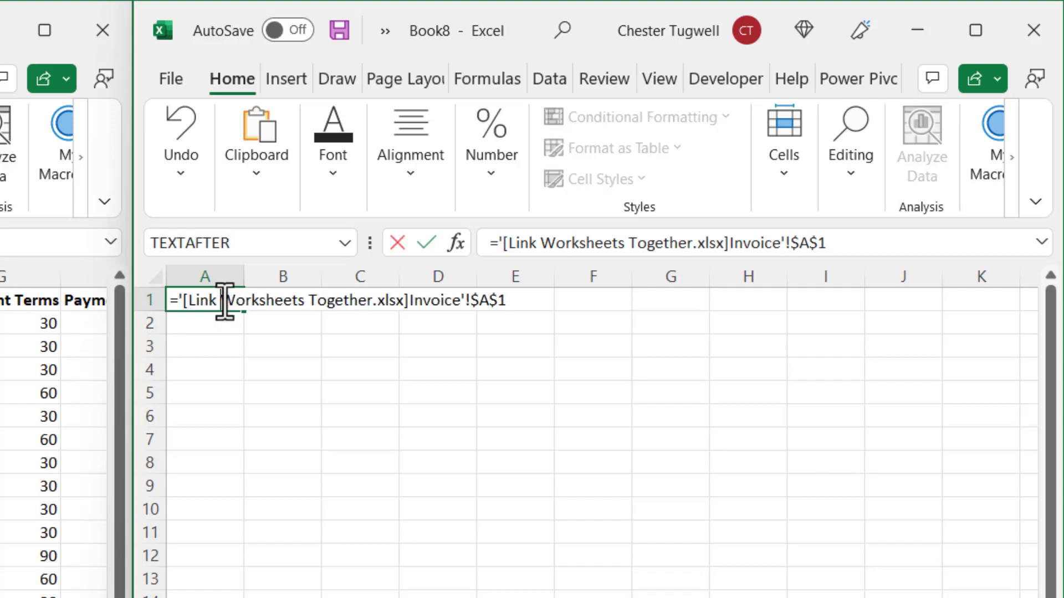
click(482, 300)
key(BackSpace)
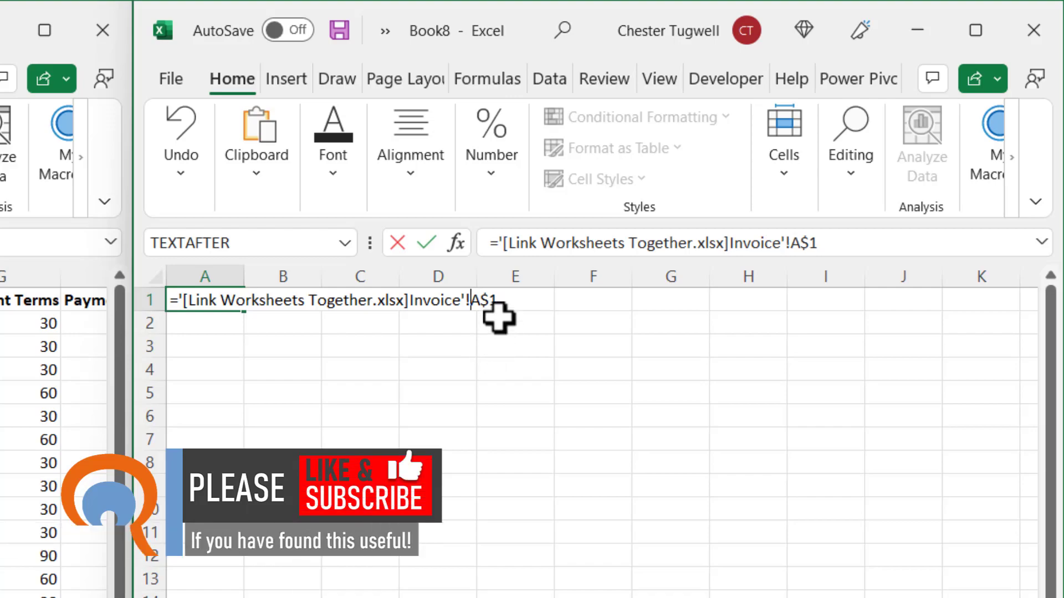
key(F4)
key(F4)
key(F4)
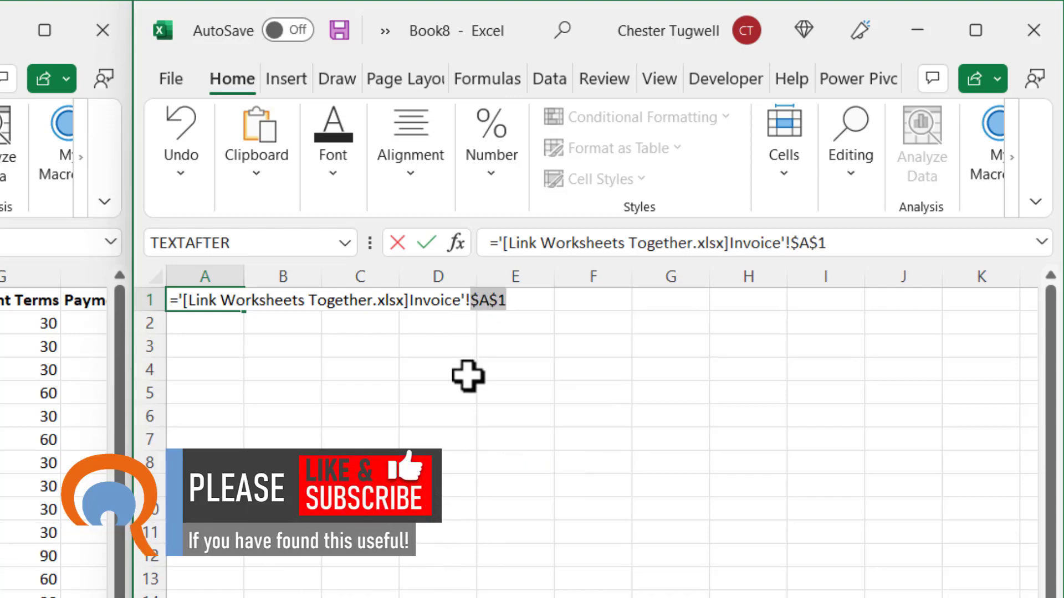
key(F4)
key(F4)
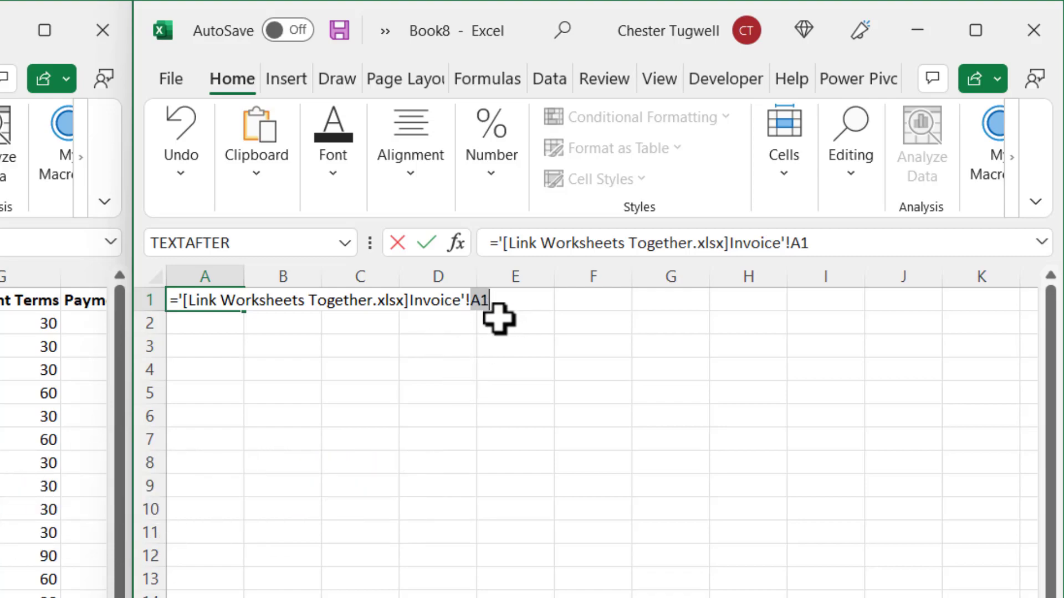
key(Return)
Step: Fill the relative Customer link down to A14 and autofit the width of column A
click(222, 299)
drag(244, 311, 217, 597)
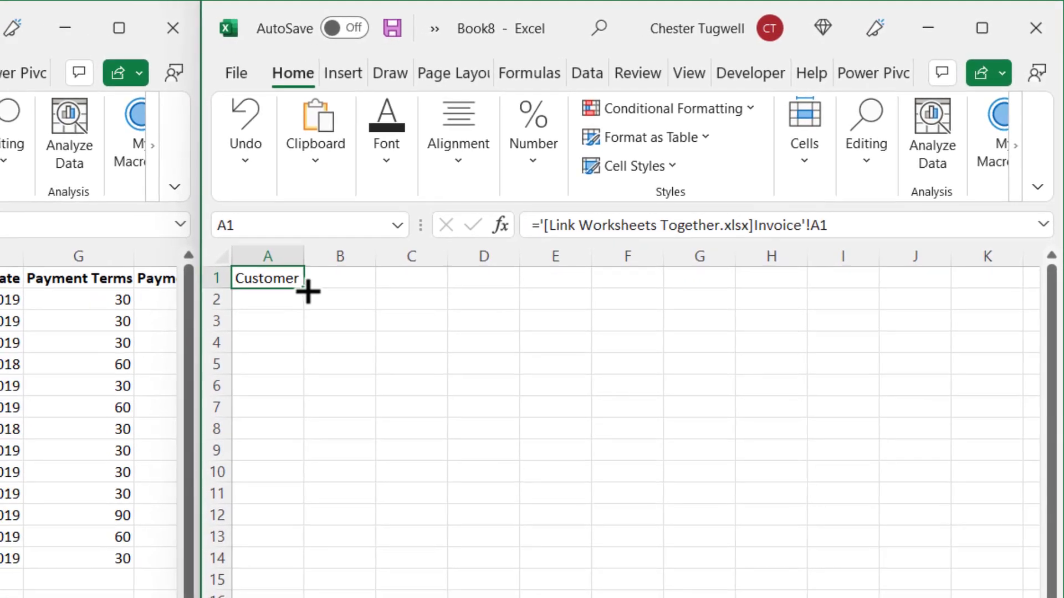
drag(278, 555, 278, 566)
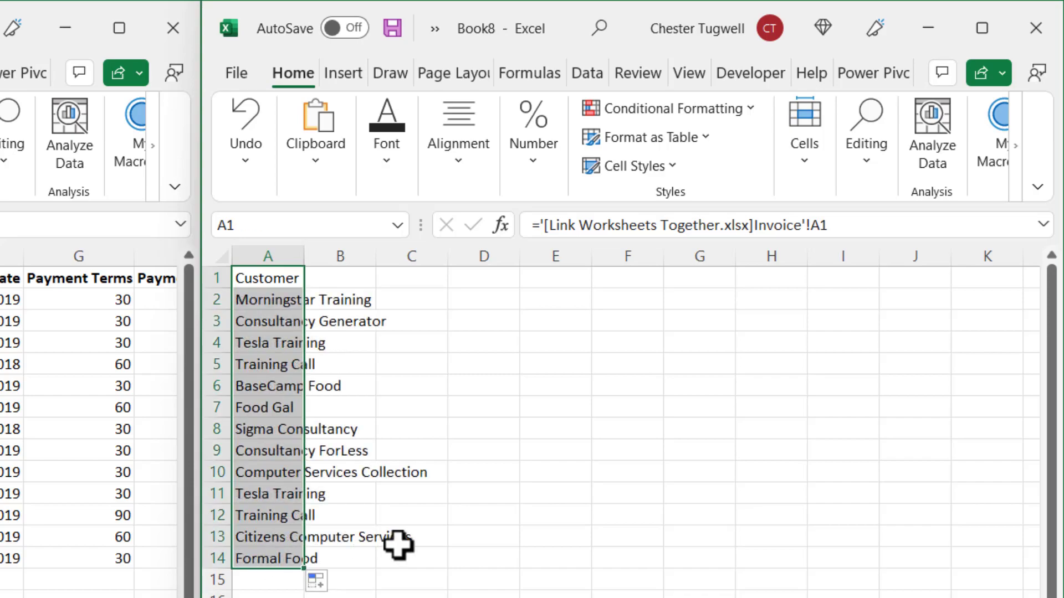
double_click(306, 258)
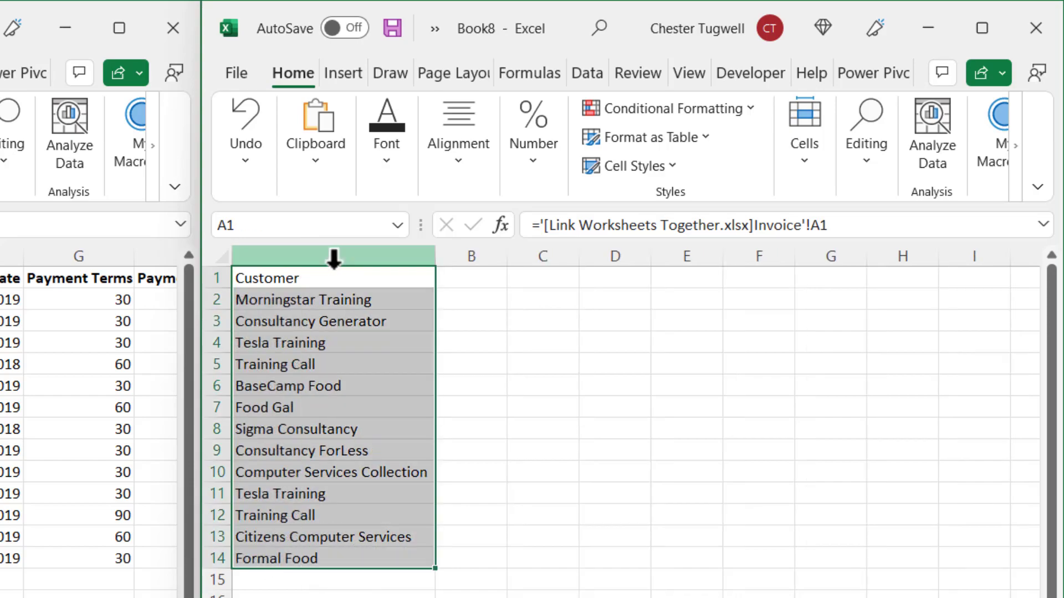
Step: Link cell B1 of the new workbook to the Payment Received Date heading in Invoice cell H1
click(463, 281)
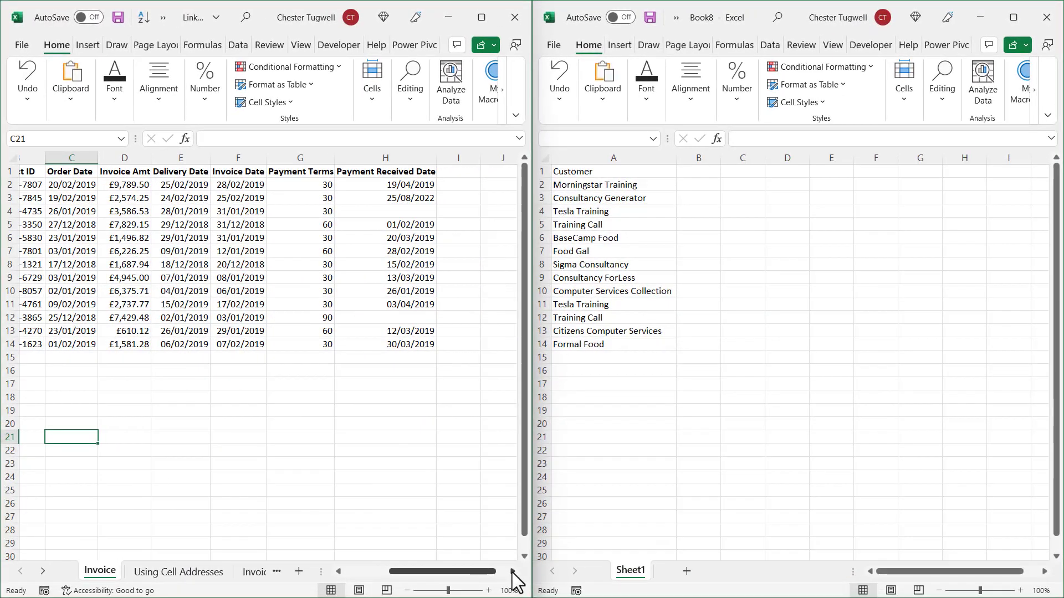
click(513, 571)
click(701, 173)
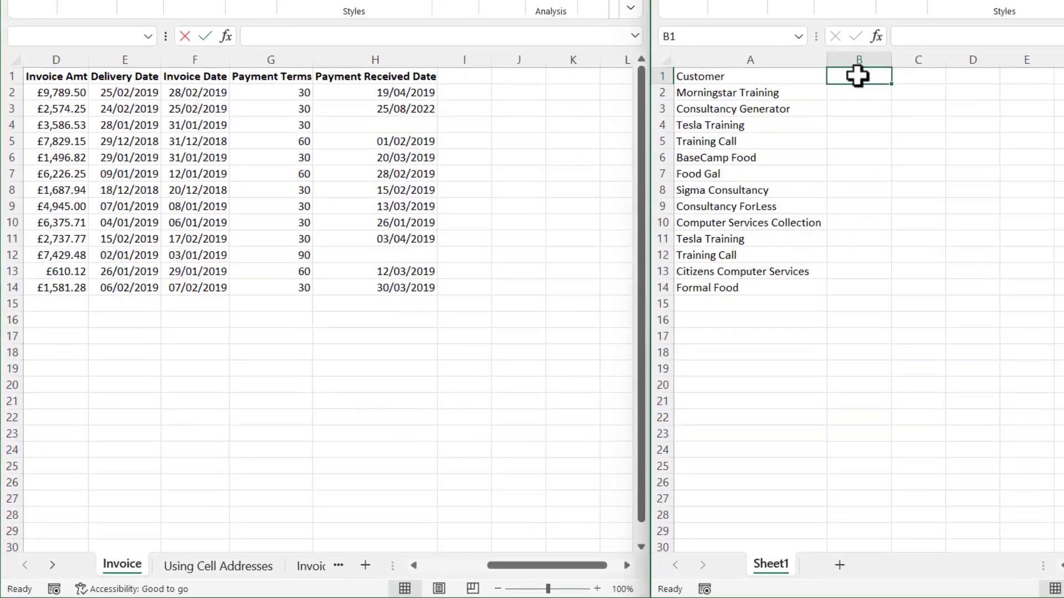
text(=)
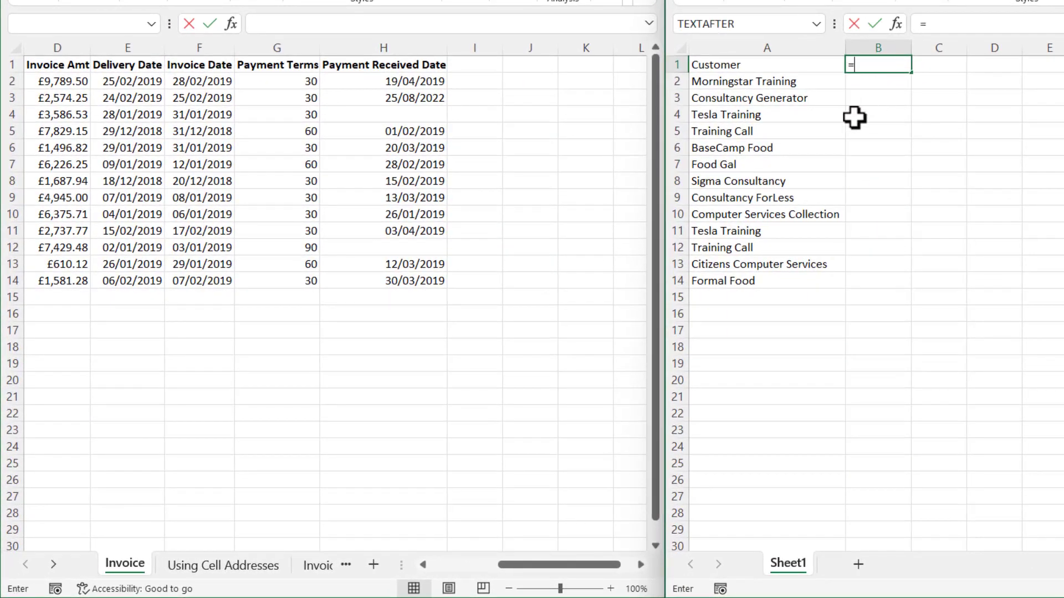
click(388, 68)
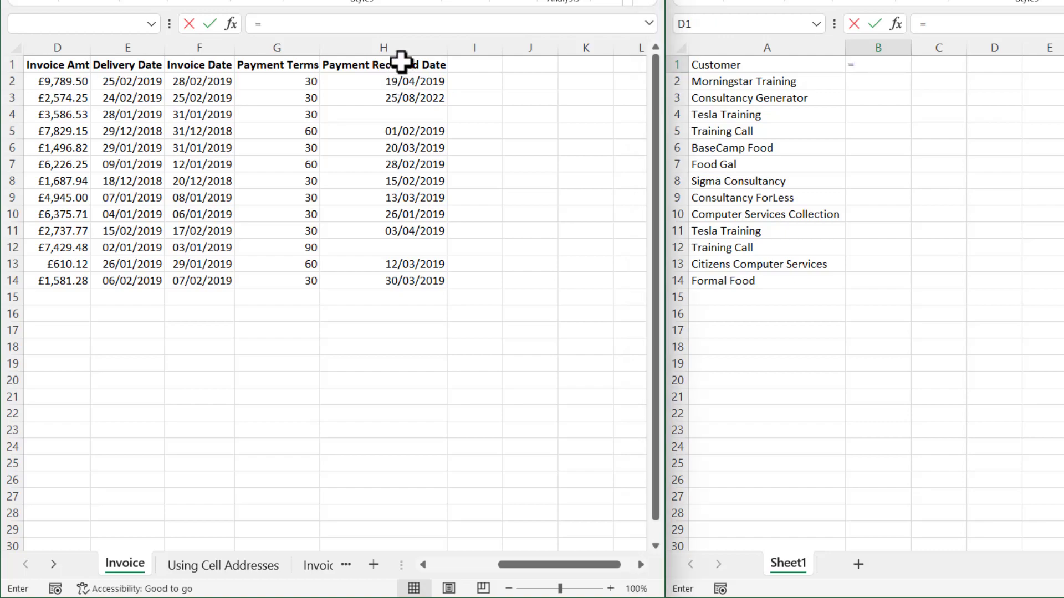
click(401, 61)
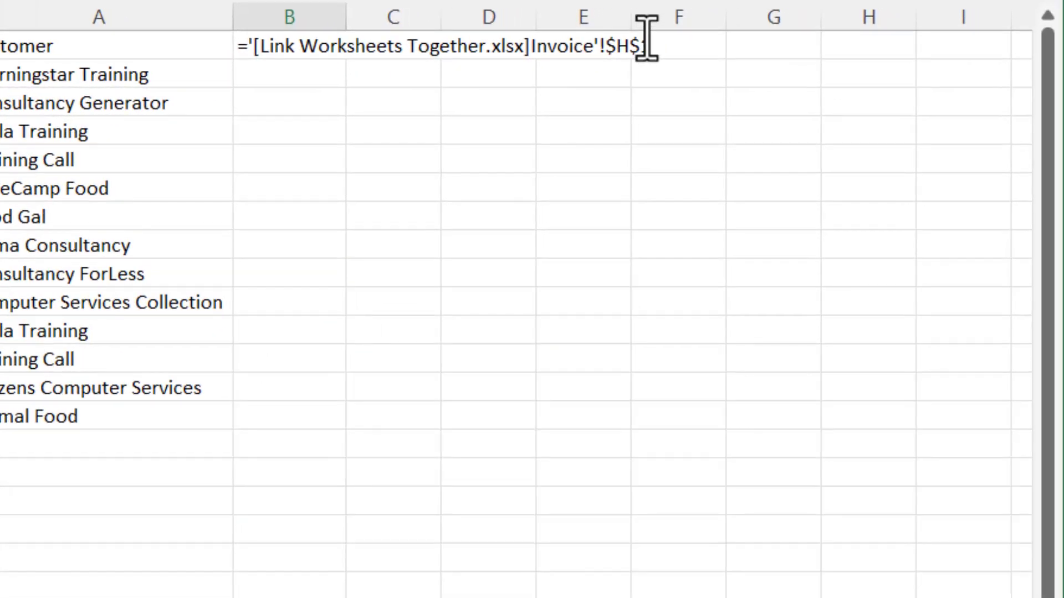
Step: Make the B1 link relative as ='[Link Worksheets Together.xlsx]Invoice'!H1 and fill it down to B14
click(635, 46)
key(BackSpace)
click(618, 46)
key(BackSpace)
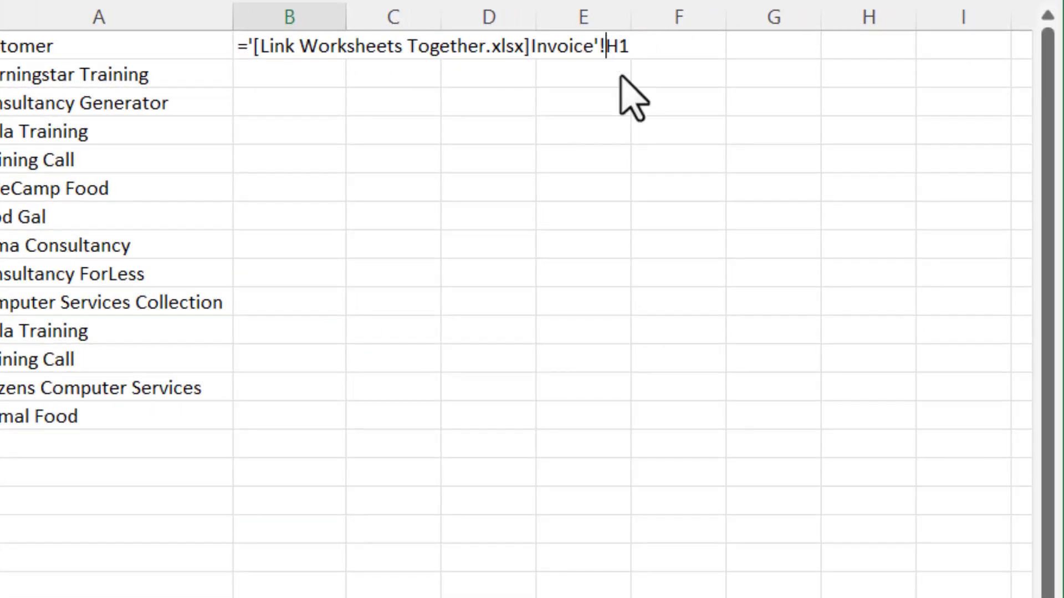
key(Return)
click(299, 47)
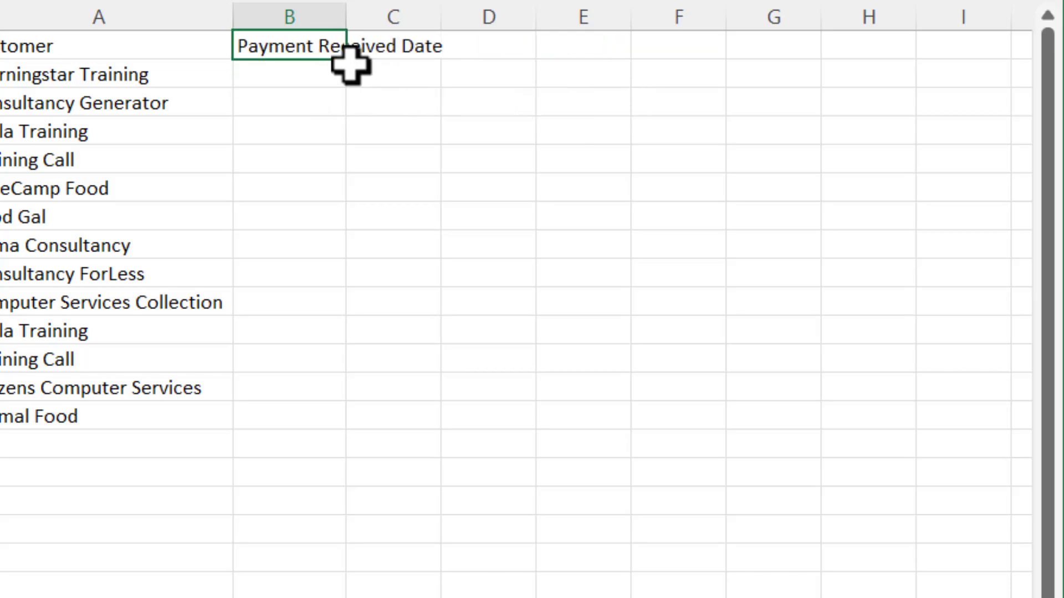
drag(347, 59, 316, 434)
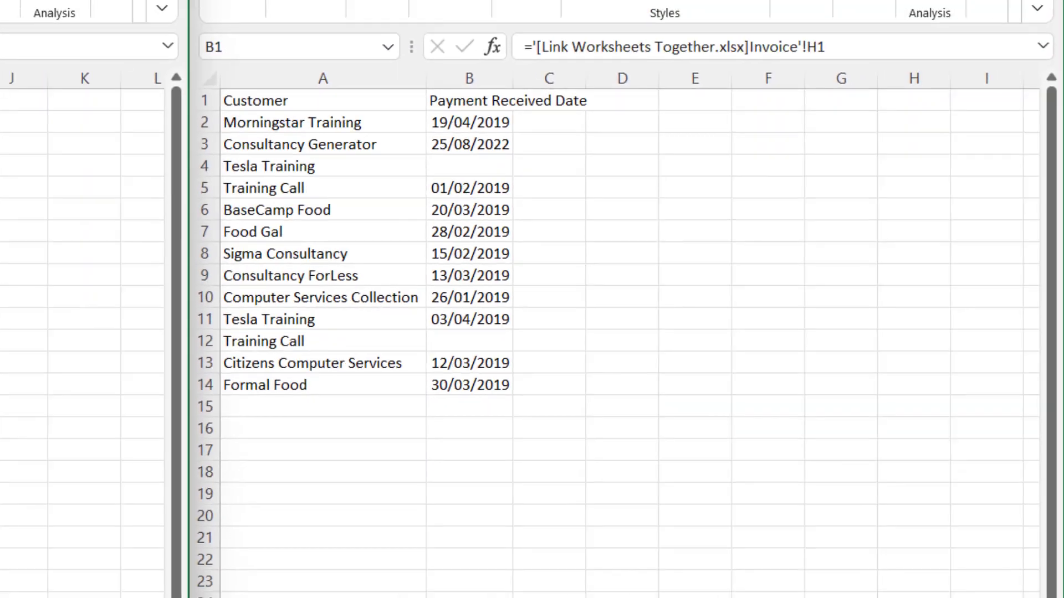
Step: Enter the current date, 25/08/2022, in Invoice cell H4 for Tesla Training
click(332, 211)
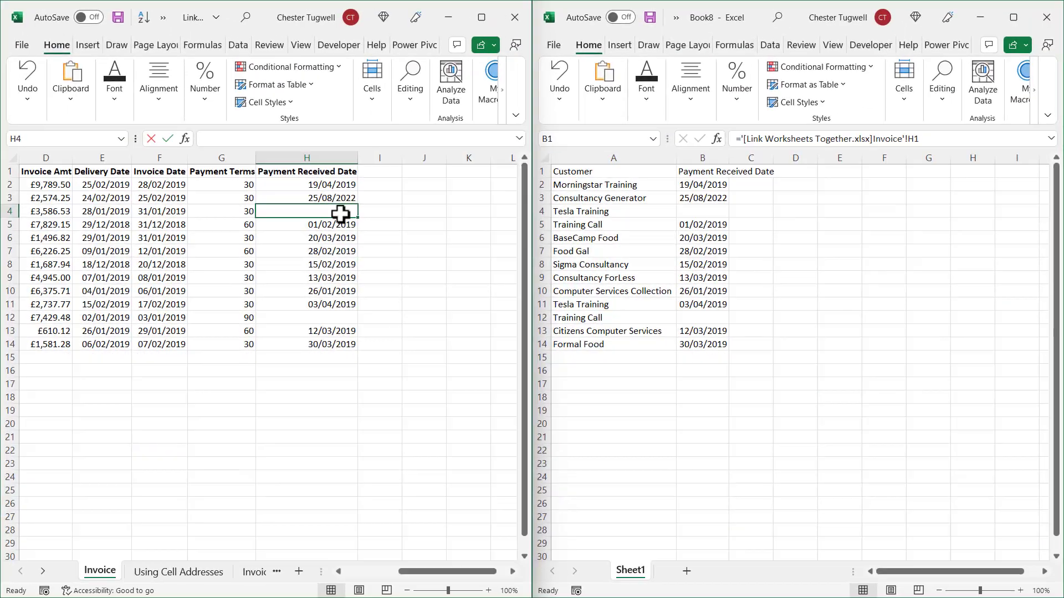
key(ctrl+semicolon)
key(Return)
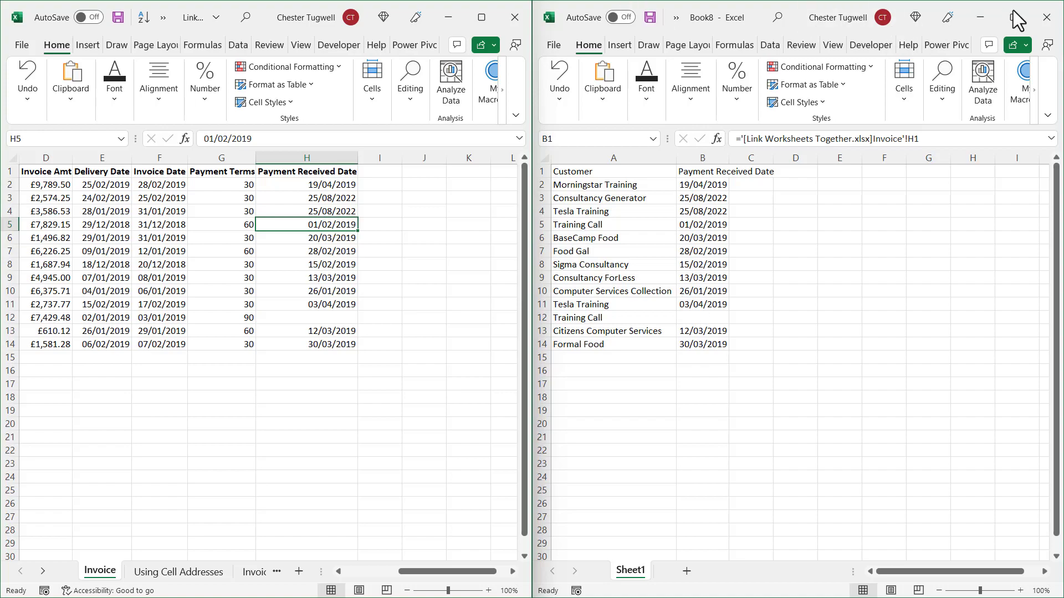
Step: Close the new workbook without saving it and maximize the Link Worksheets Together window
click(1046, 18)
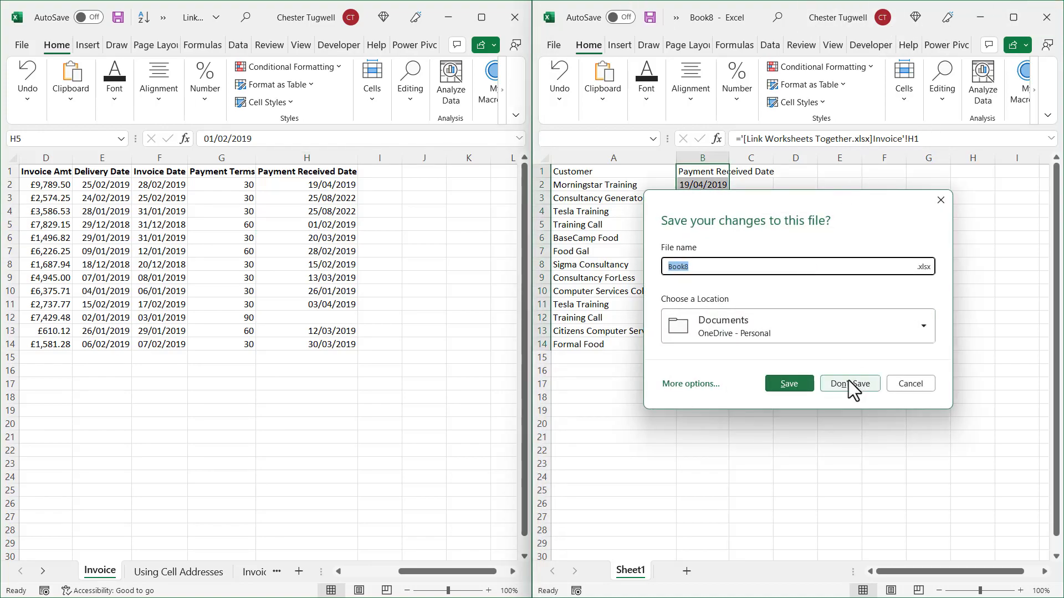
click(852, 384)
click(480, 17)
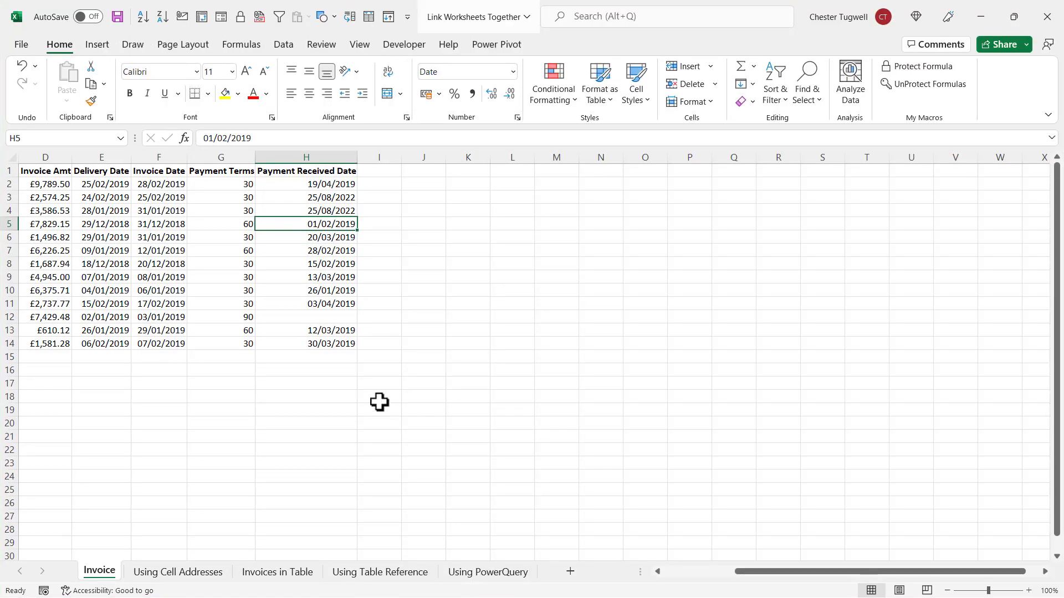
Step: Enter Test as a new customer in cell A15 of the Invoice sheet
click(176, 574)
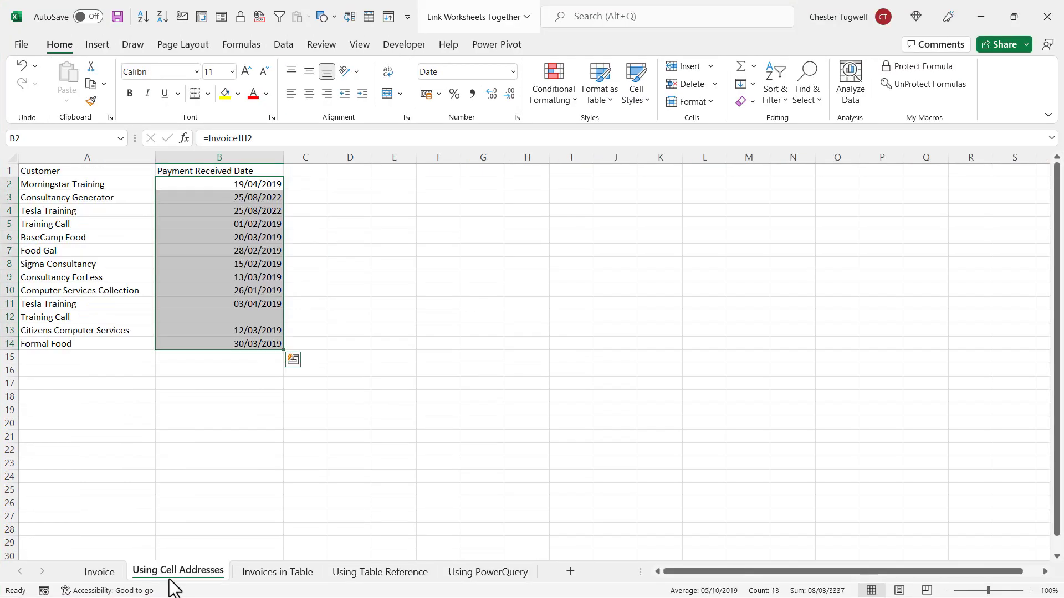
click(97, 579)
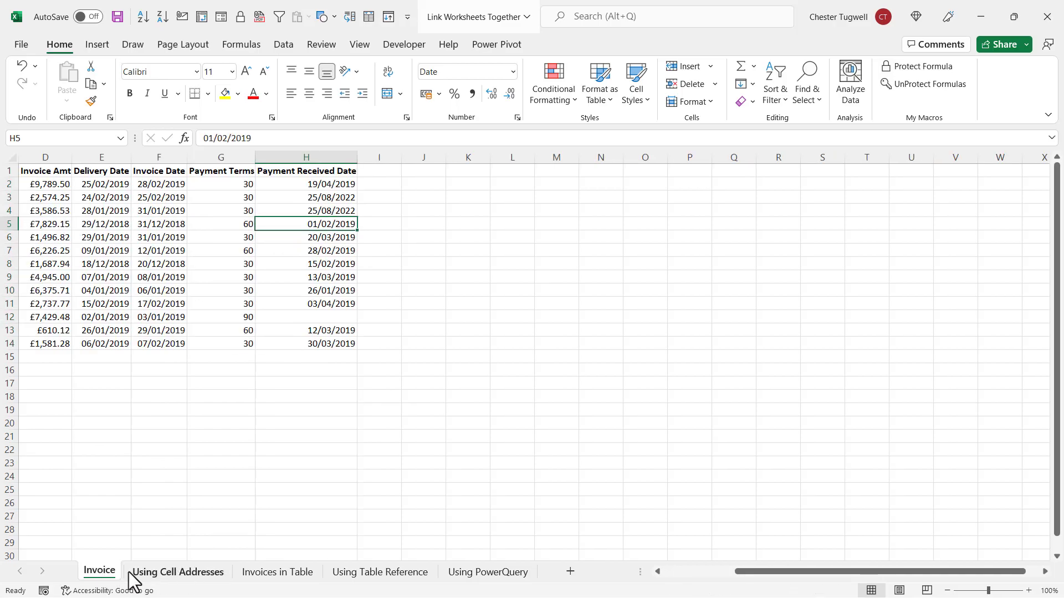
scroll(165, 507, left, 3)
click(105, 410)
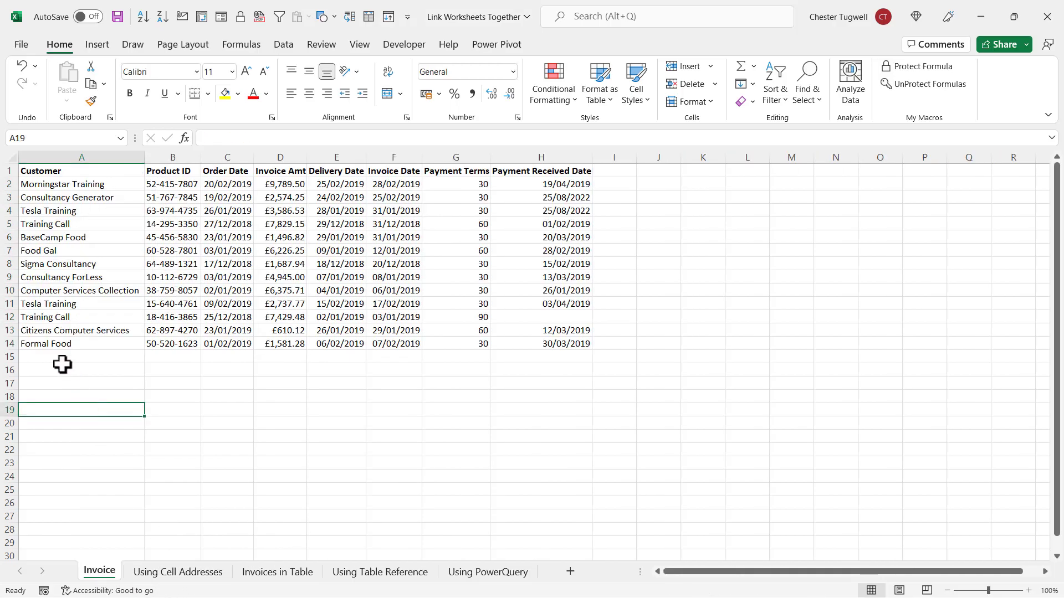
click(57, 357)
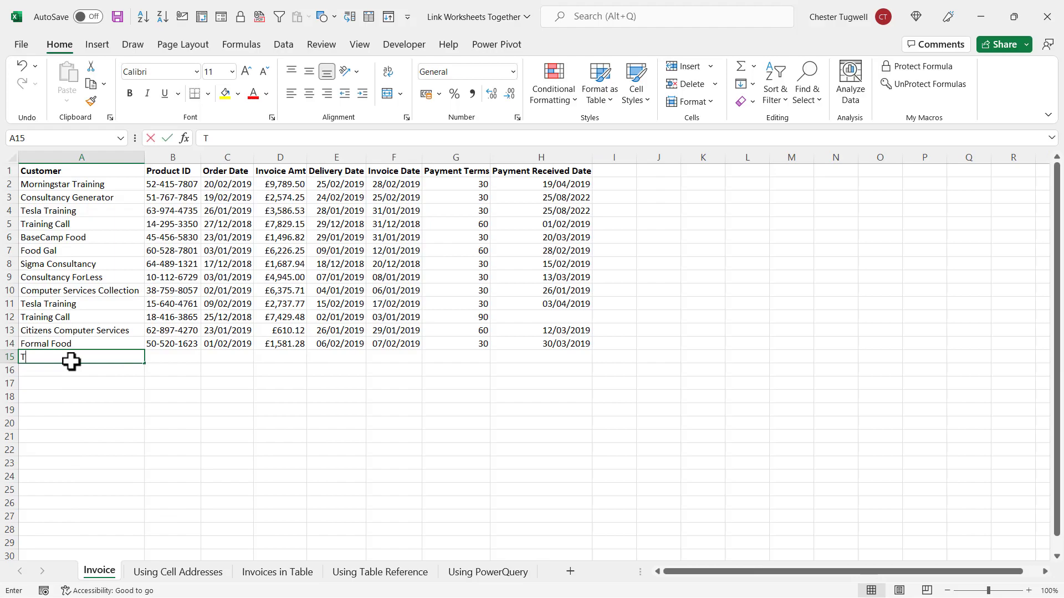
text(Tes)
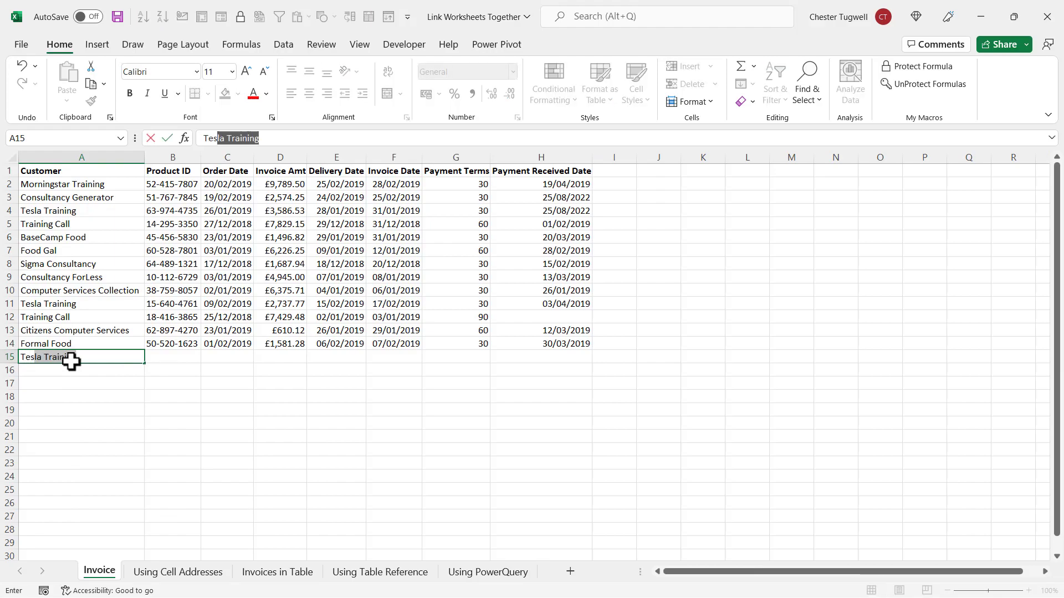
text(t)
key(Tab)
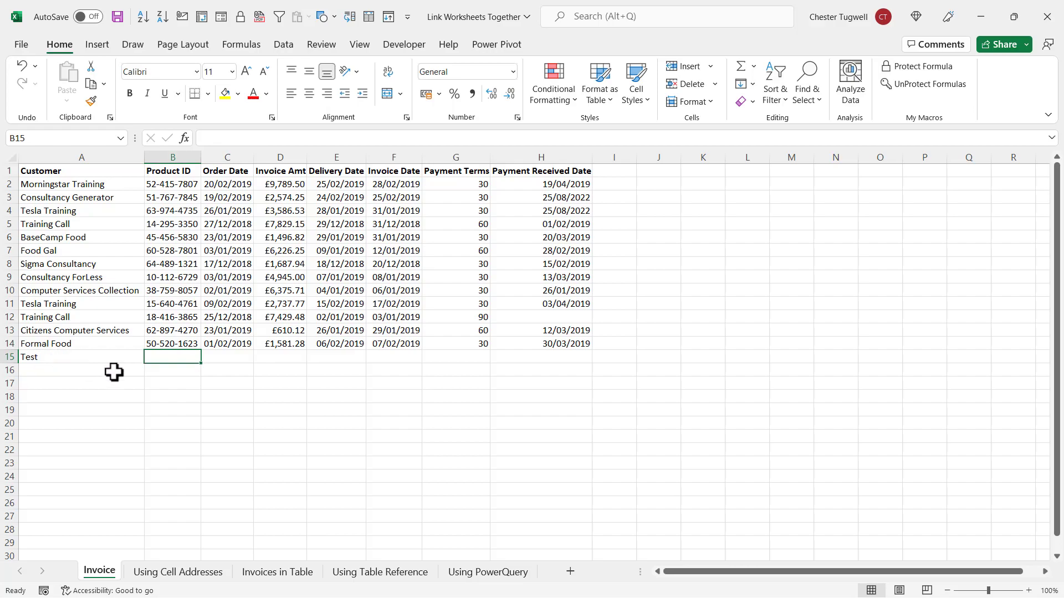
Step: Enter the current date, 25/08/2022, as the payment received date in Invoice cell H15
click(562, 355)
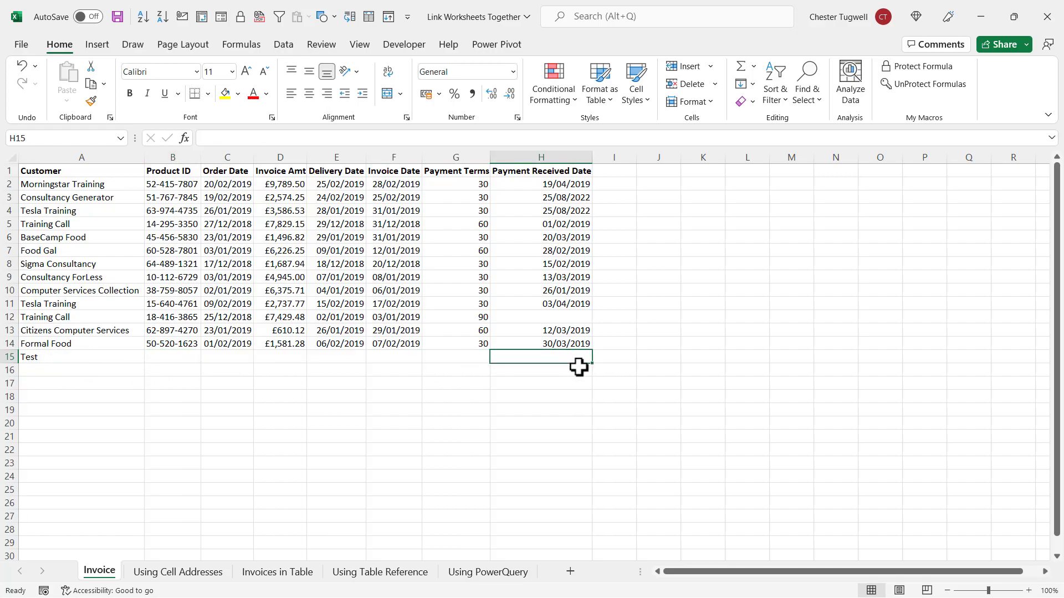
key(ctrl+semicolon)
key(Return)
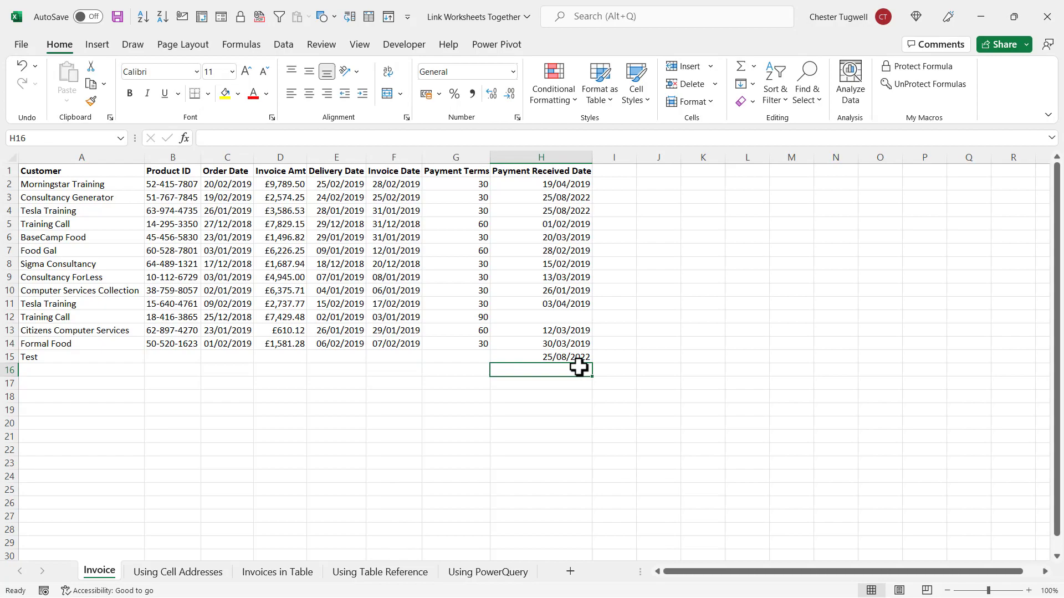
Step: Extend the Customer and Payment Received Date link formulas on the Using Cell Addresses sheet from row 14 down to row 15
click(193, 573)
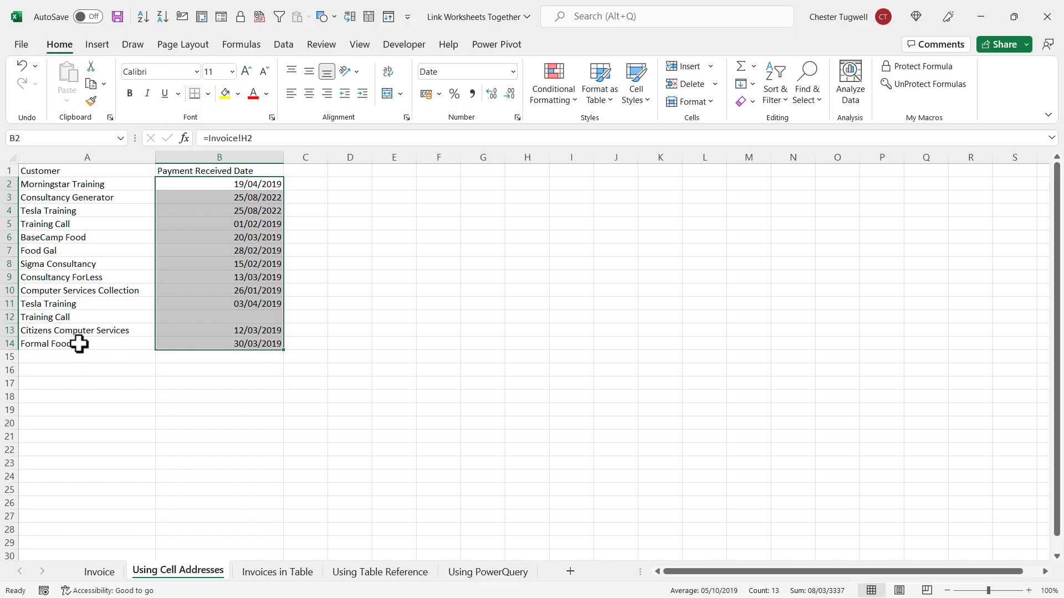
click(52, 359)
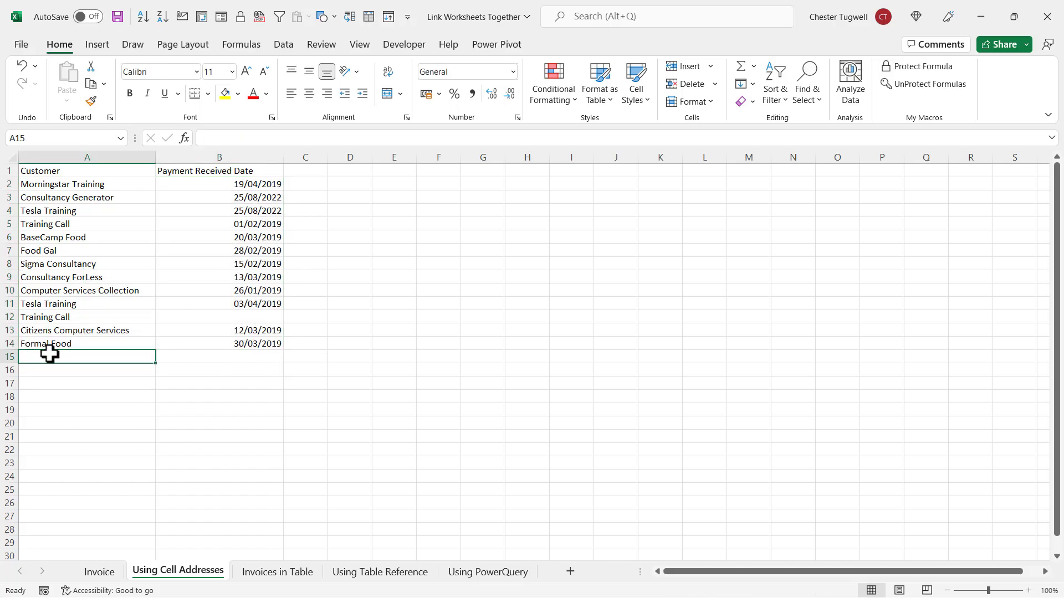
click(98, 572)
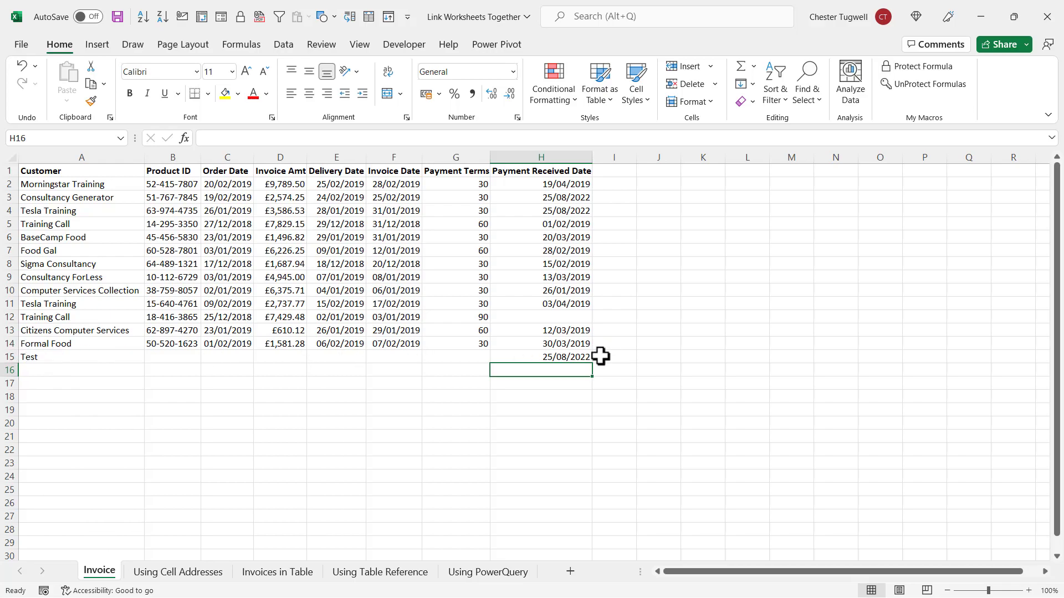
click(170, 573)
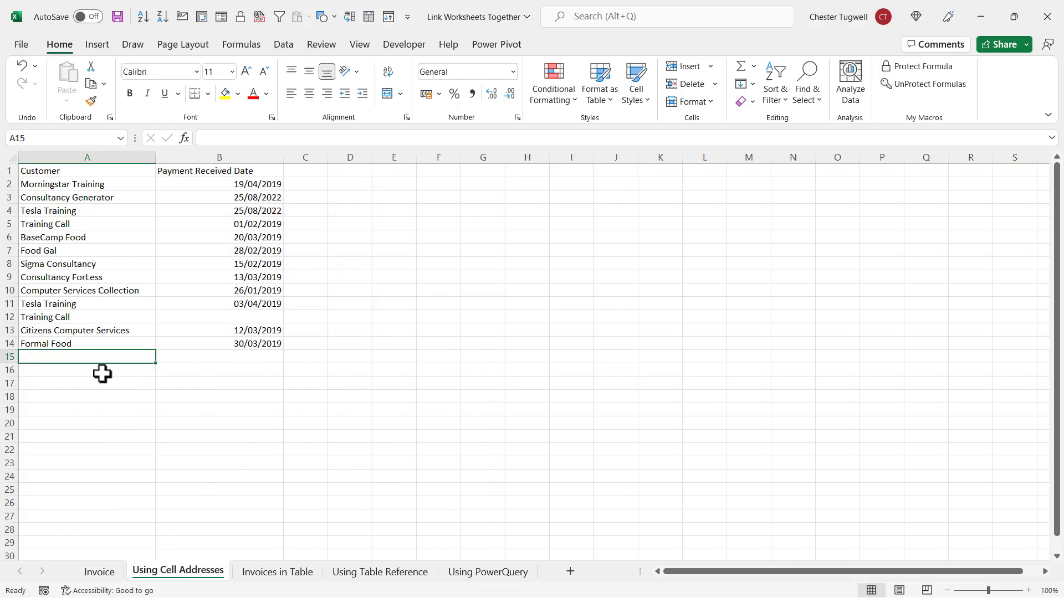
click(104, 344)
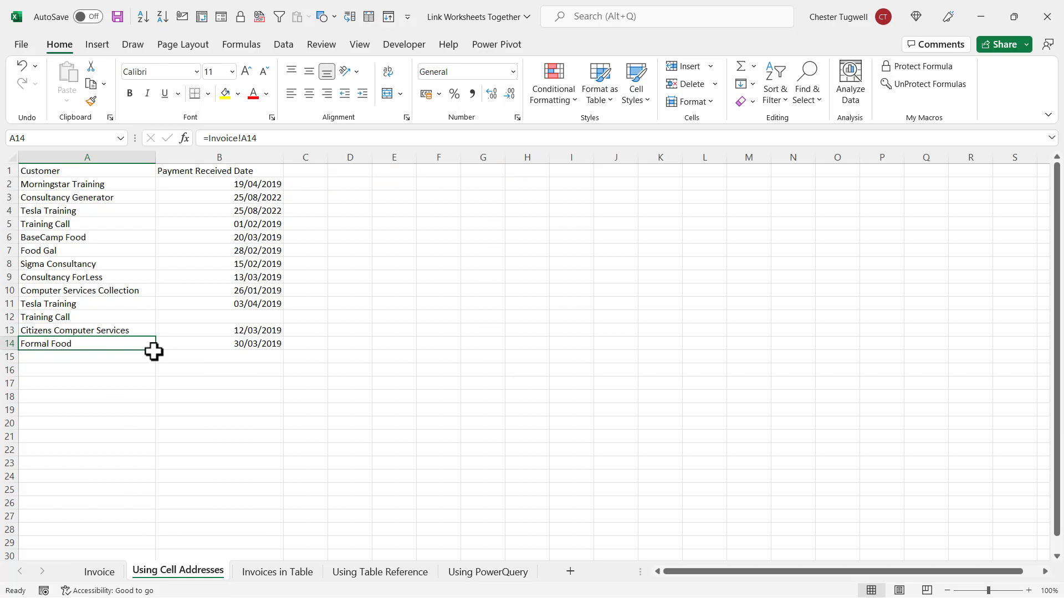
drag(157, 353, 155, 364)
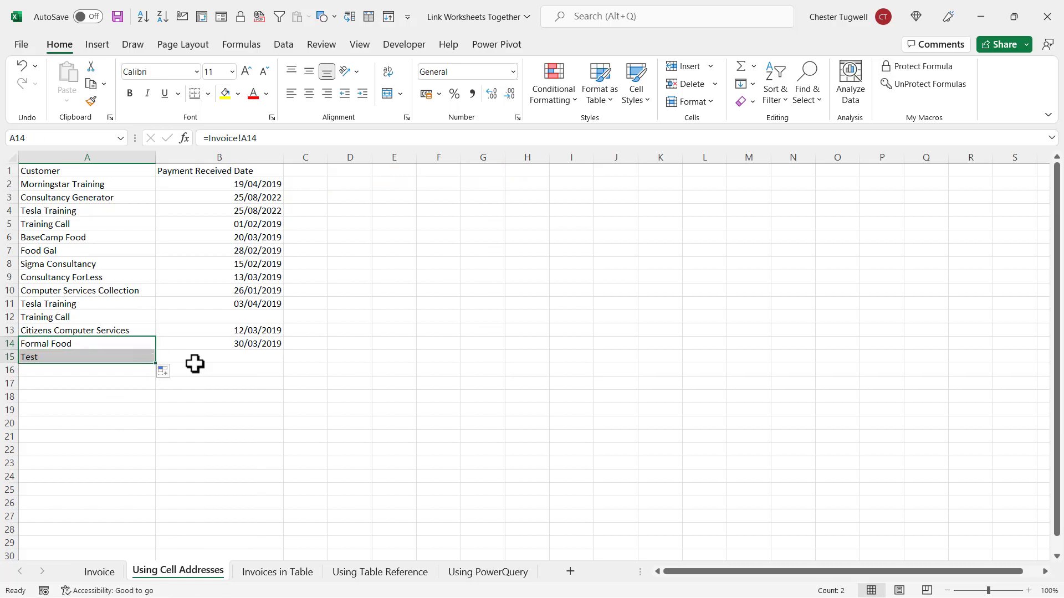
click(279, 346)
drag(287, 353, 285, 364)
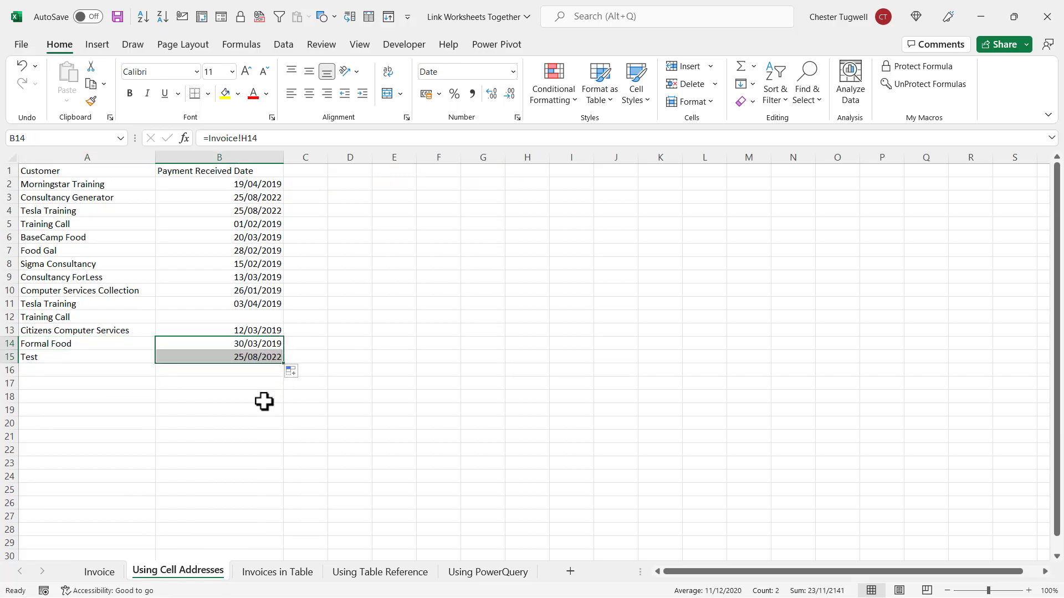
click(75, 358)
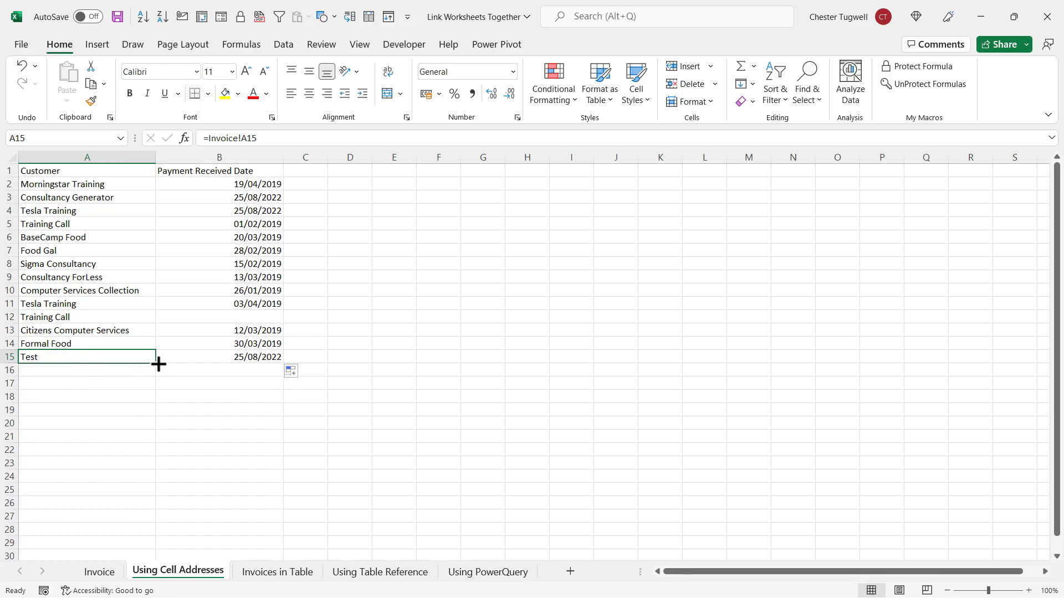
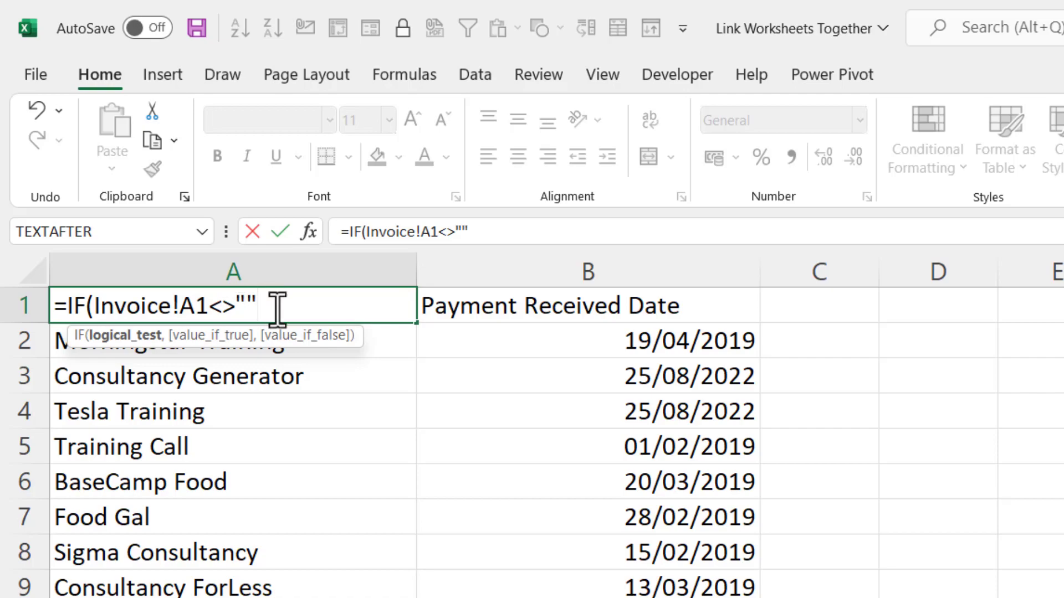
Step: Complete the formula in cell A1 as =IF(Invoice!A1<>"",Invoice!A1,"") so that empty source cells return blank text
text(,)
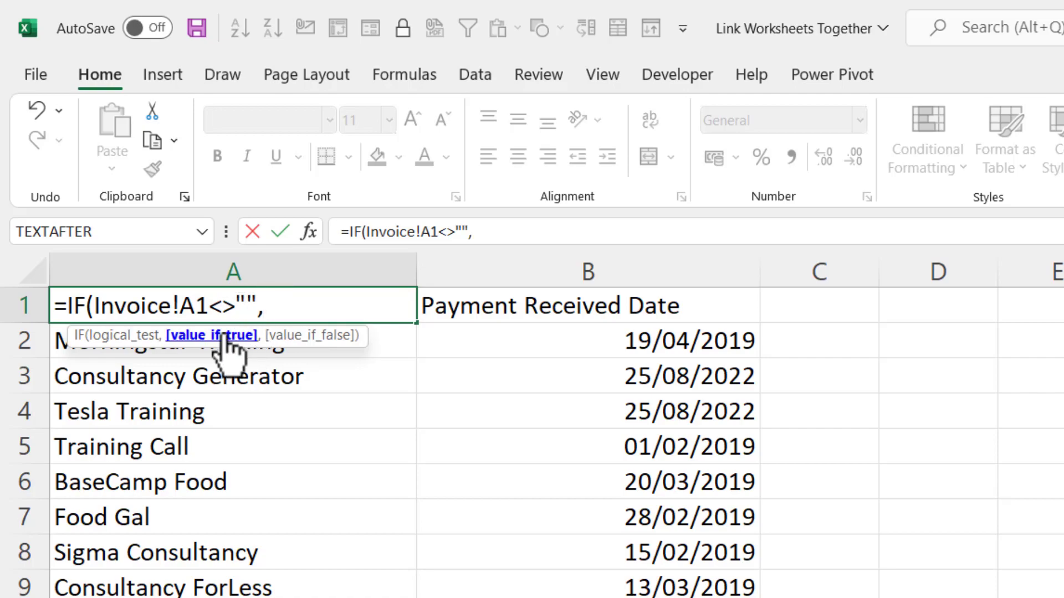
drag(208, 304, 95, 305)
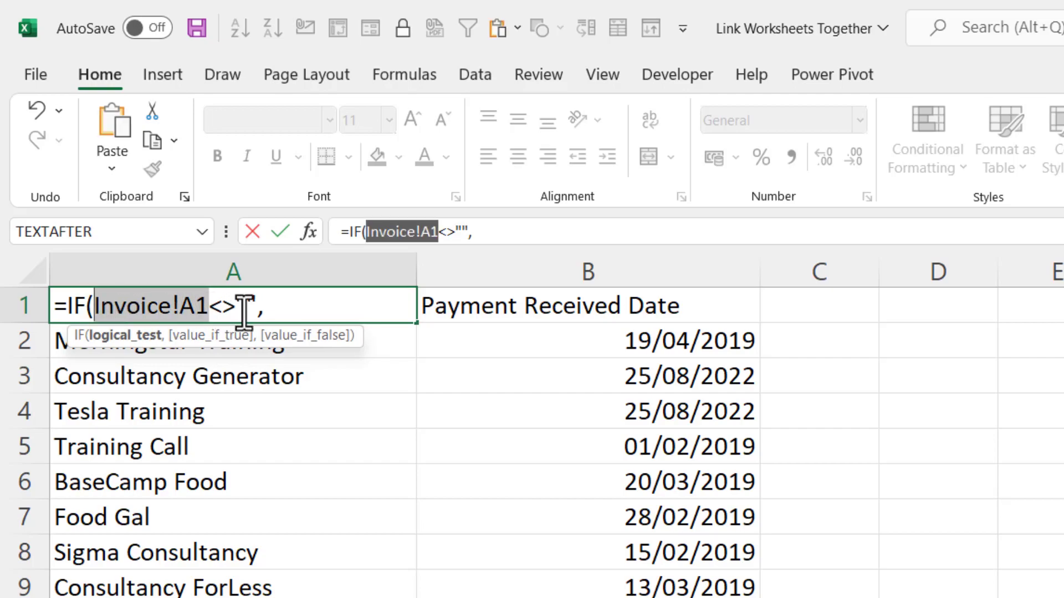
key(ctrl+c)
click(277, 307)
key(ctrl+v)
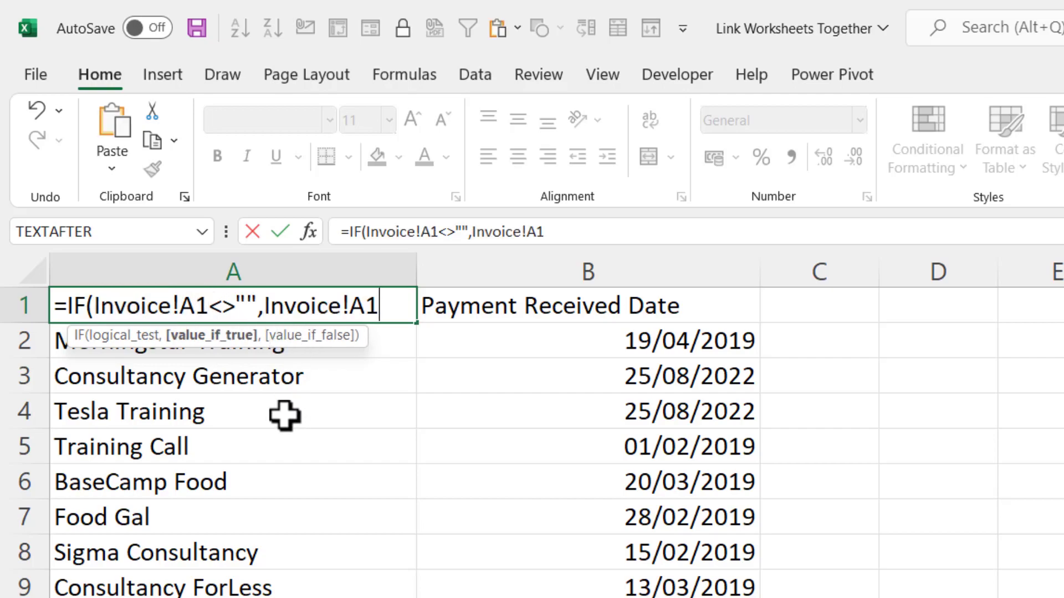
text(,)
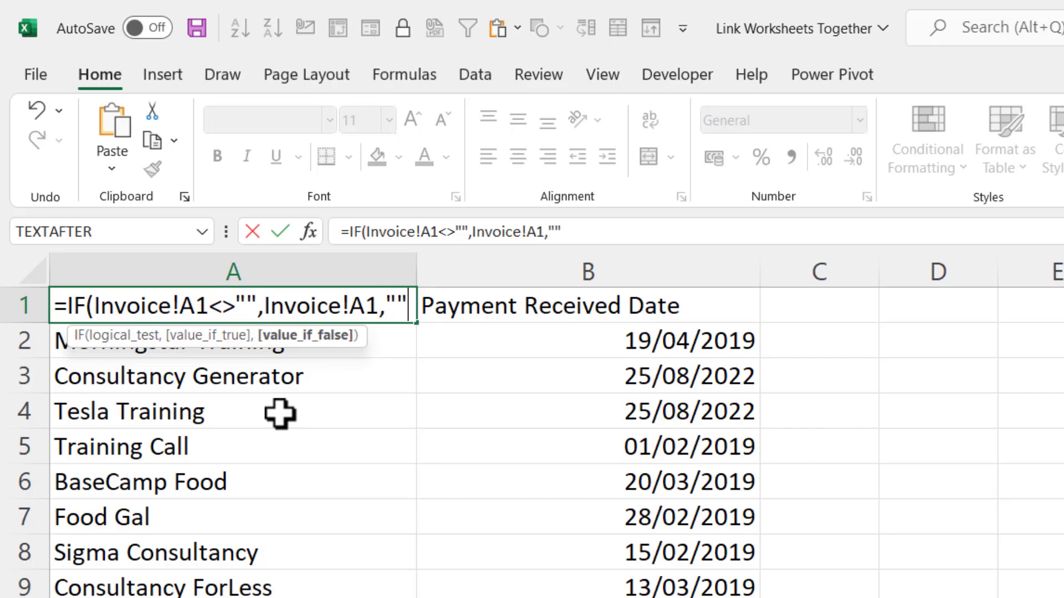
text(""))
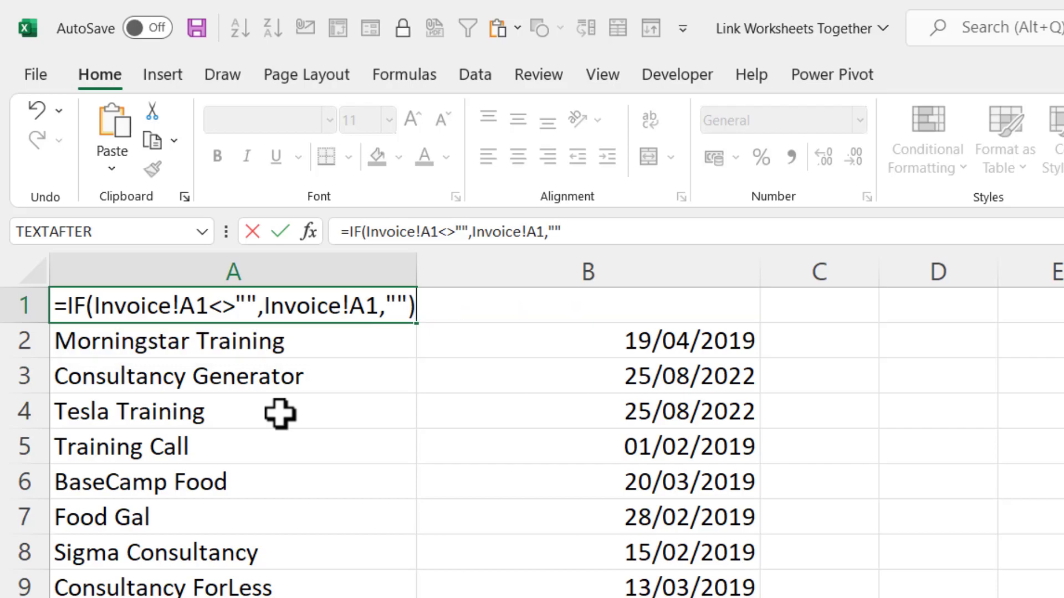
key(Return)
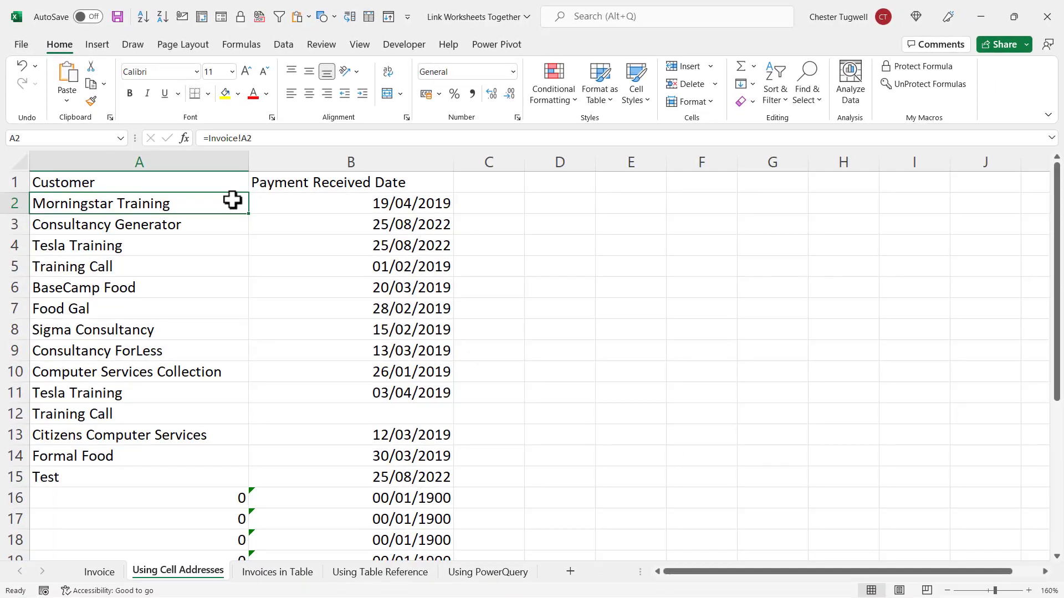
Step: Fill the IF formula from cell A1 down the Customer column to A30
click(403, 319)
drag(249, 195, 239, 516)
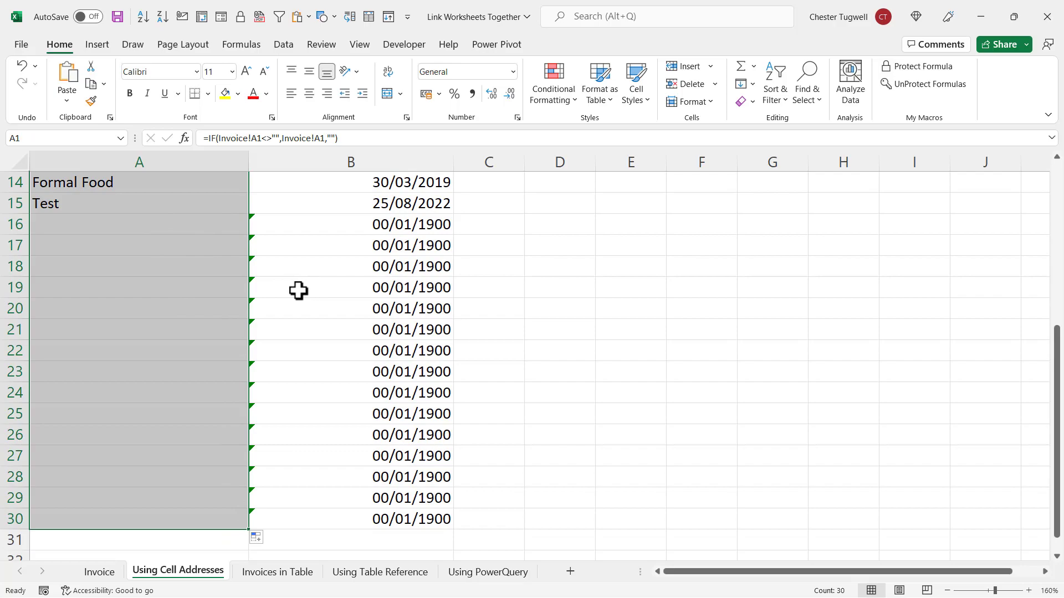
scroll(297, 290, up, 5)
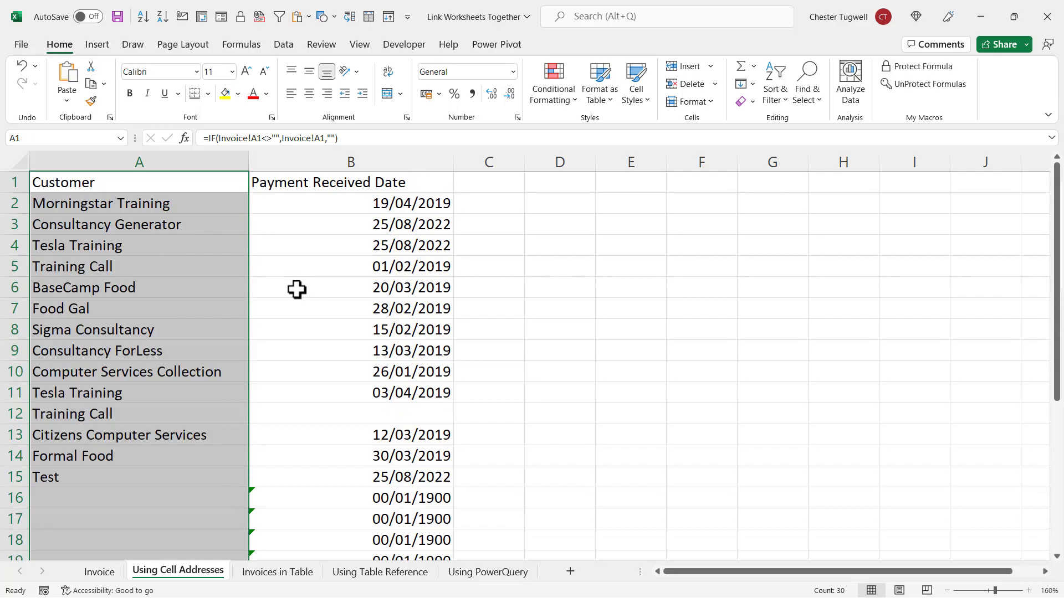
Step: Change the formula in cell B1 to =IF(Invoice!H1<>"",Invoice!H1,"")
double_click(357, 184)
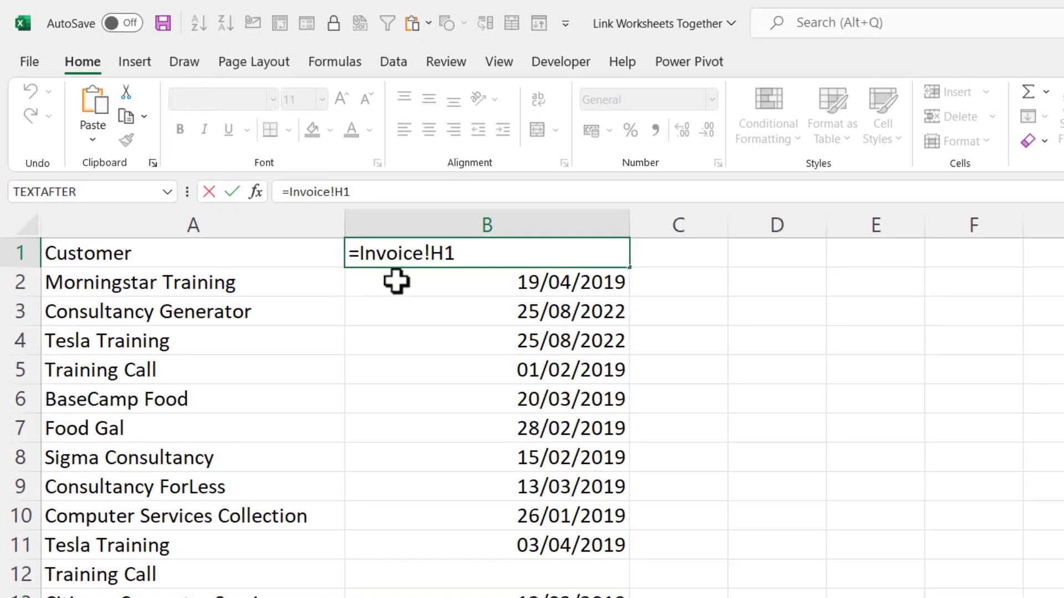
text(IF()
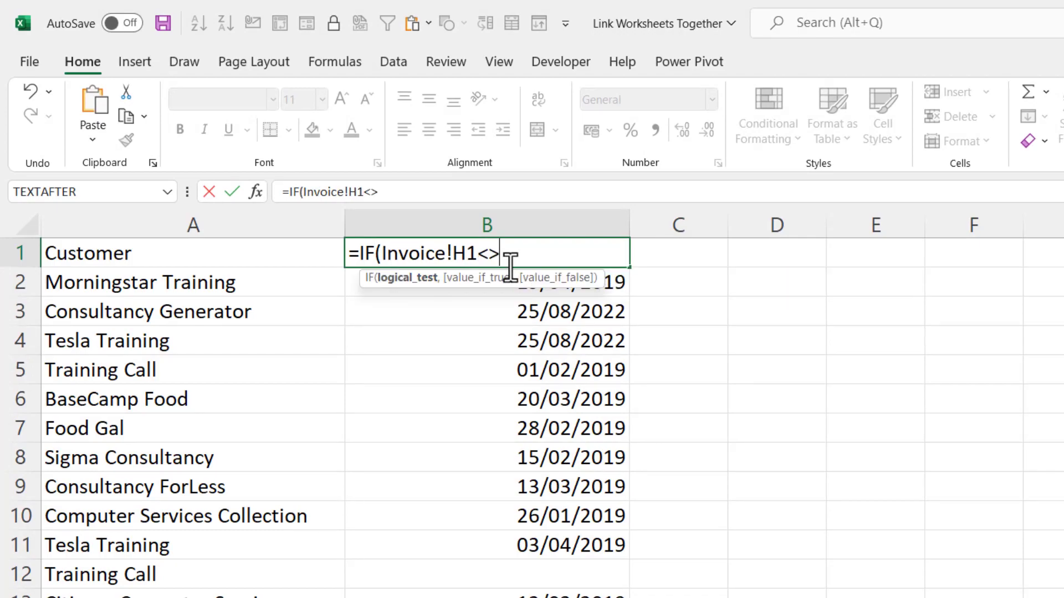
text(<>"",)
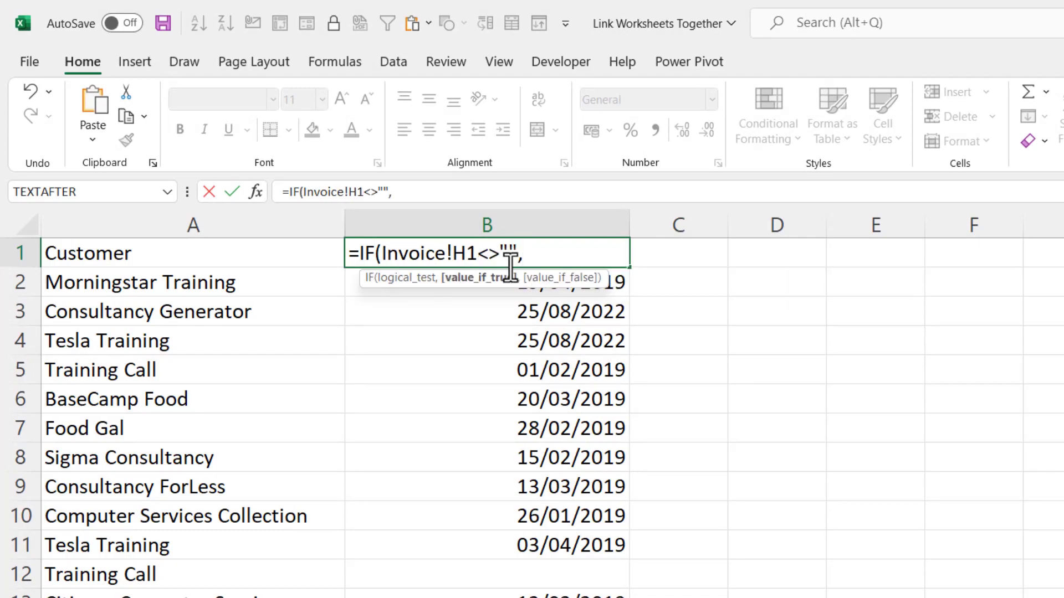
drag(477, 253, 383, 252)
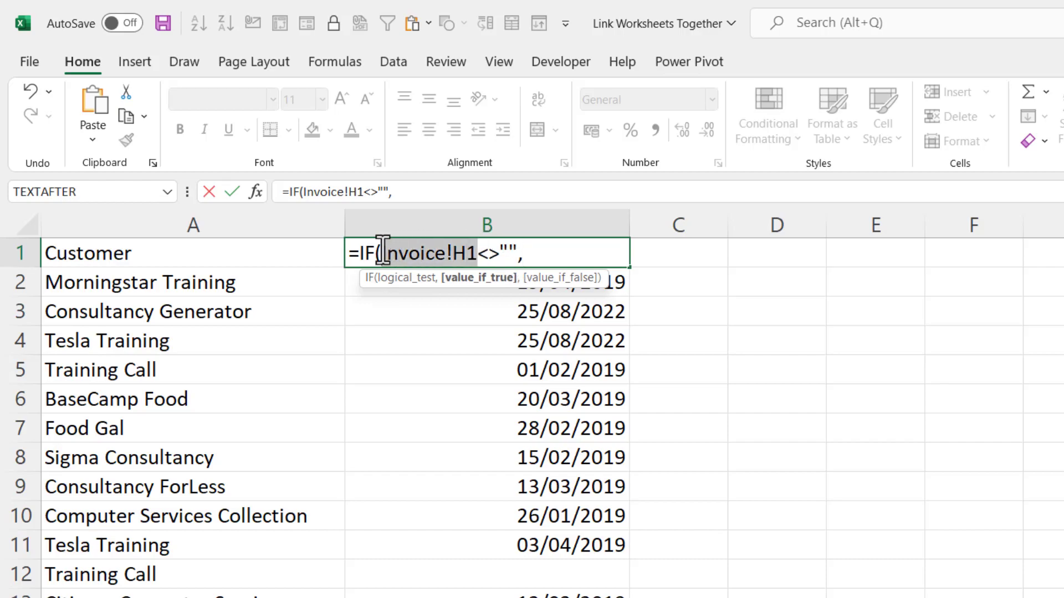
key(ctrl+c)
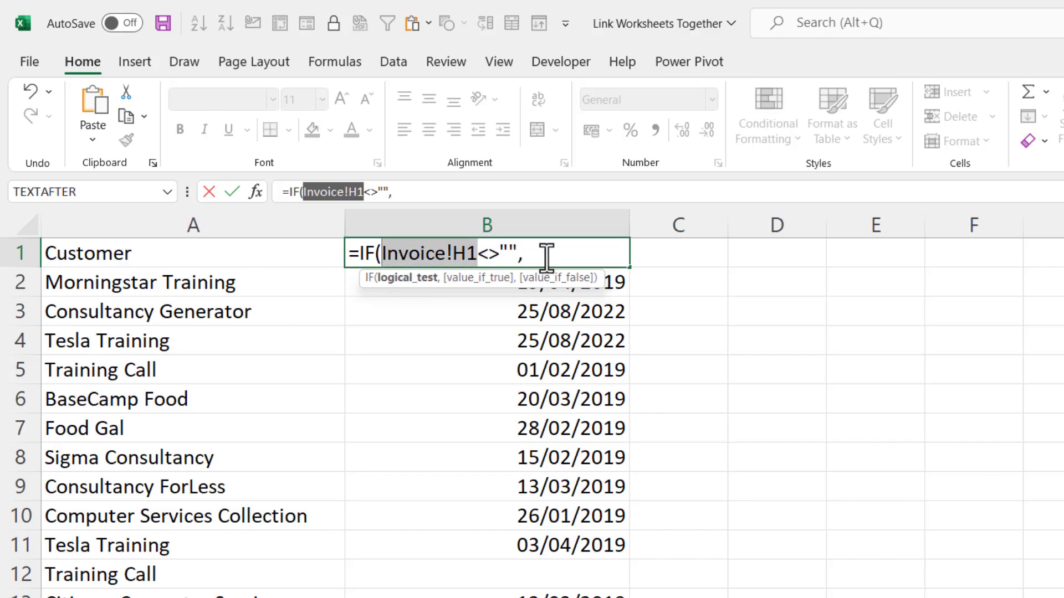
click(546, 254)
key(ctrl+v)
text(,)
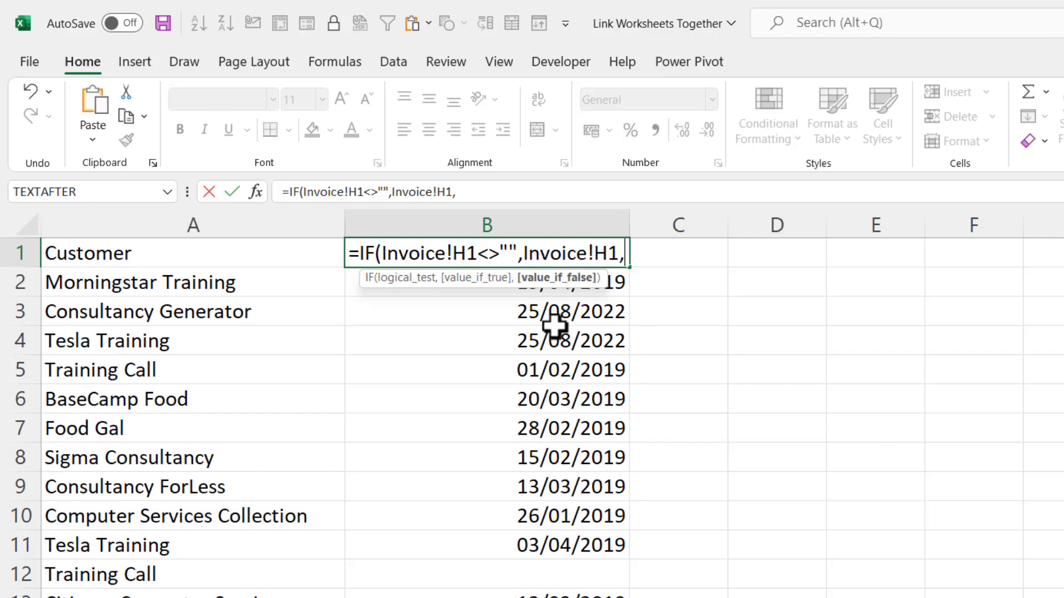
text(""))
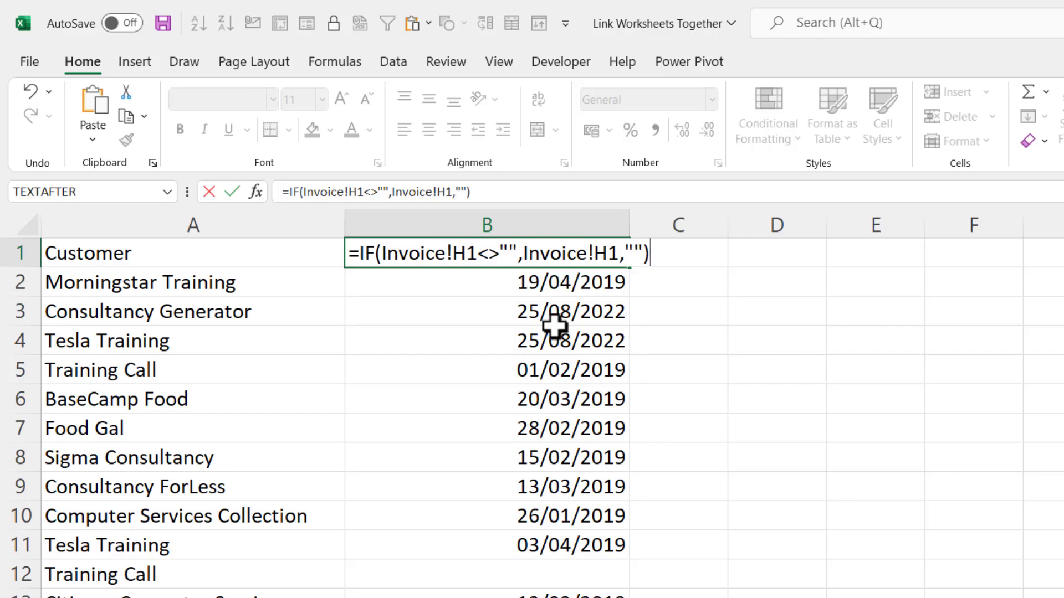
key(Return)
Step: Fill the IF formula from cell B1 down the Payment Received Date column to B30
click(596, 261)
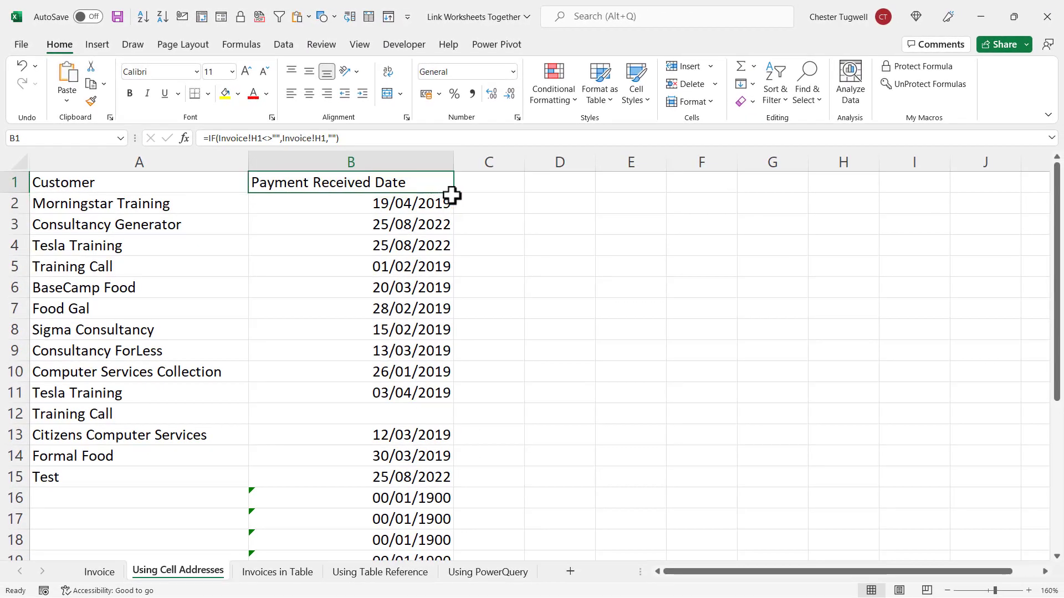
drag(454, 195, 432, 572)
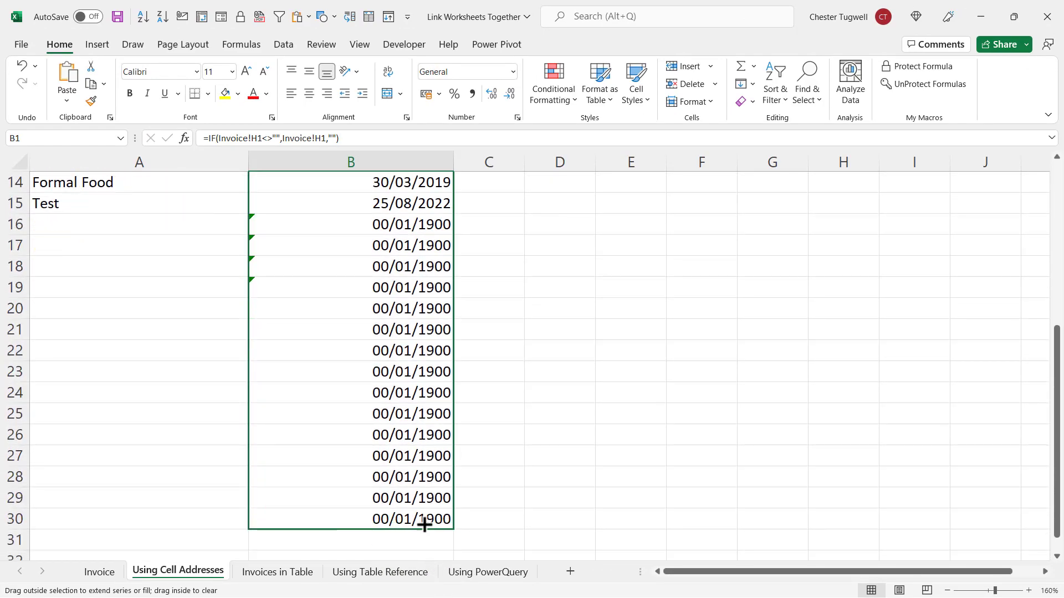
drag(425, 525, 424, 526)
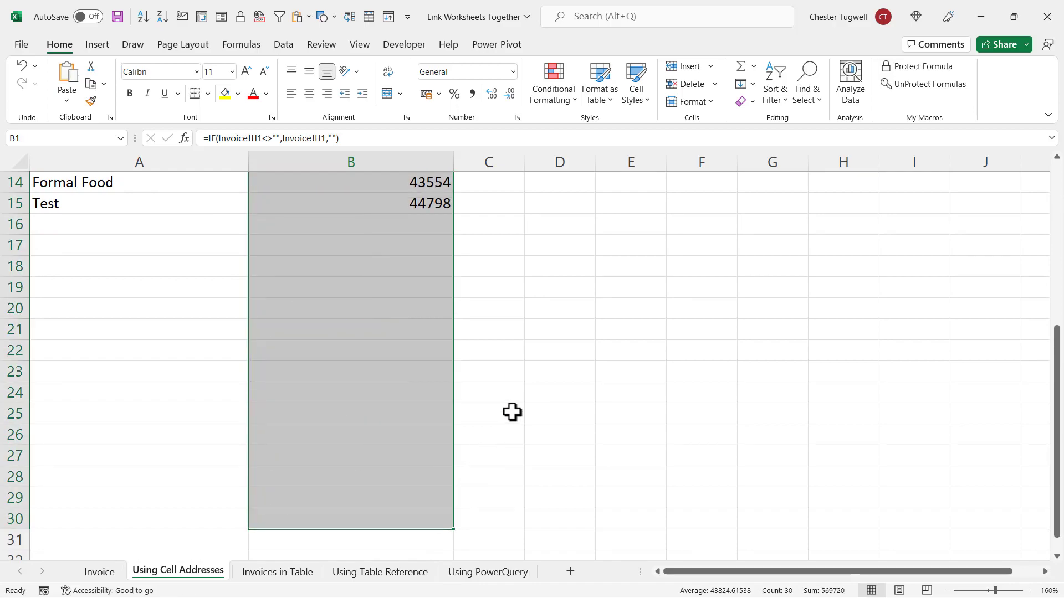
Step: Format the Payment Received Date cells B2:B30 on the Using Cell Addresses sheet as Short Date
scroll(512, 412, up, 5)
key(ctrl+z)
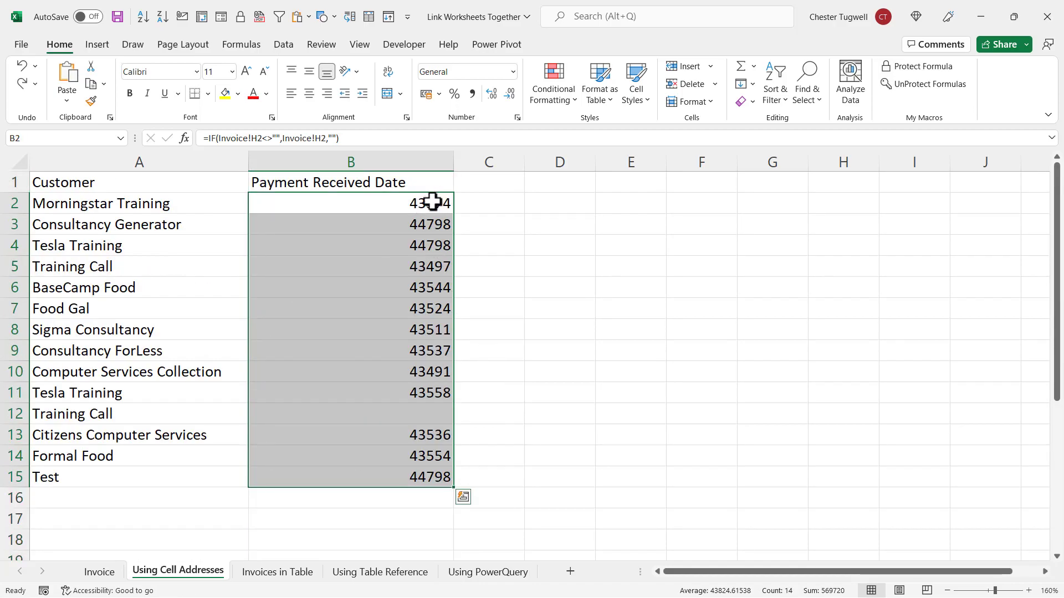
drag(433, 202, 425, 517)
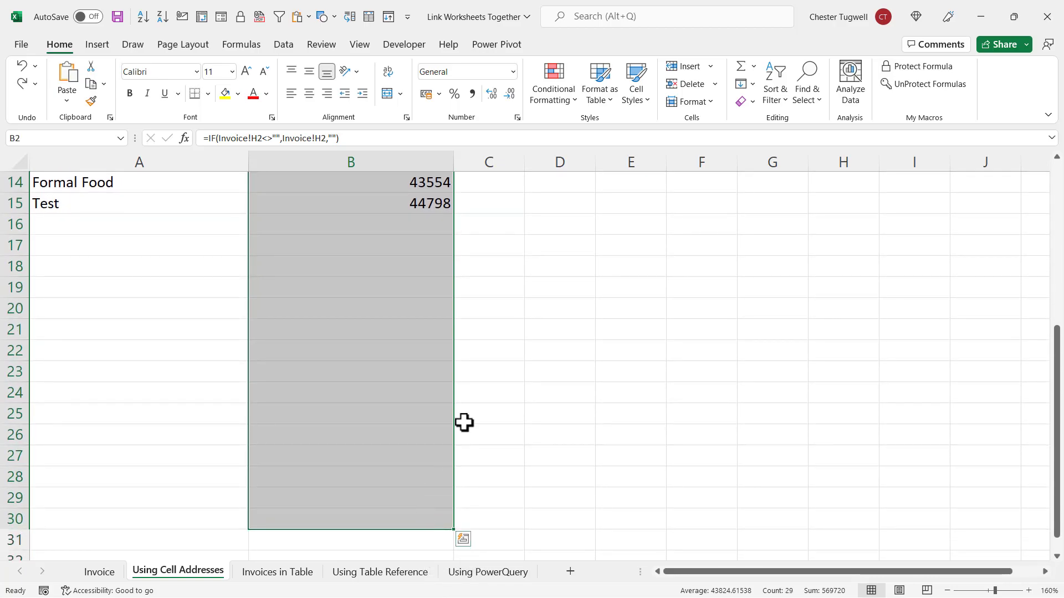
click(501, 76)
click(513, 72)
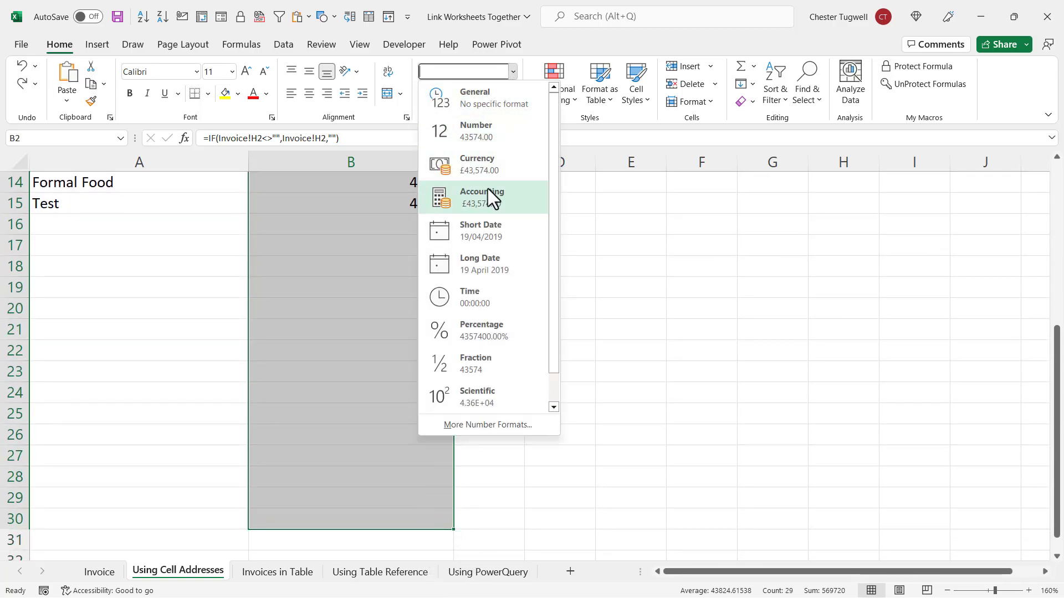
click(480, 234)
click(384, 248)
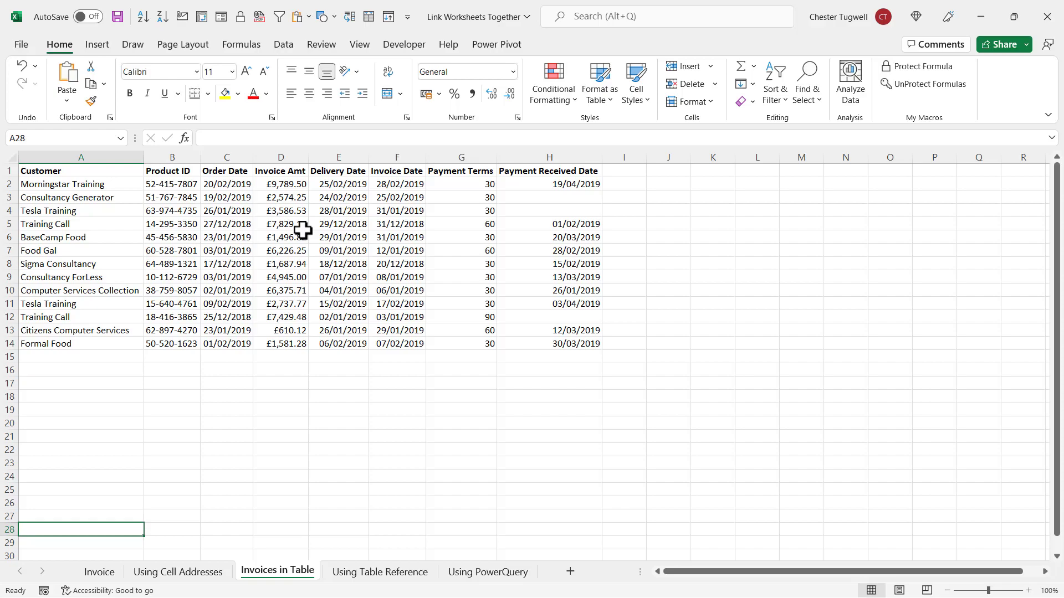
Step: Select a cell inside the invoice data on the Invoices in Table sheet
click(280, 212)
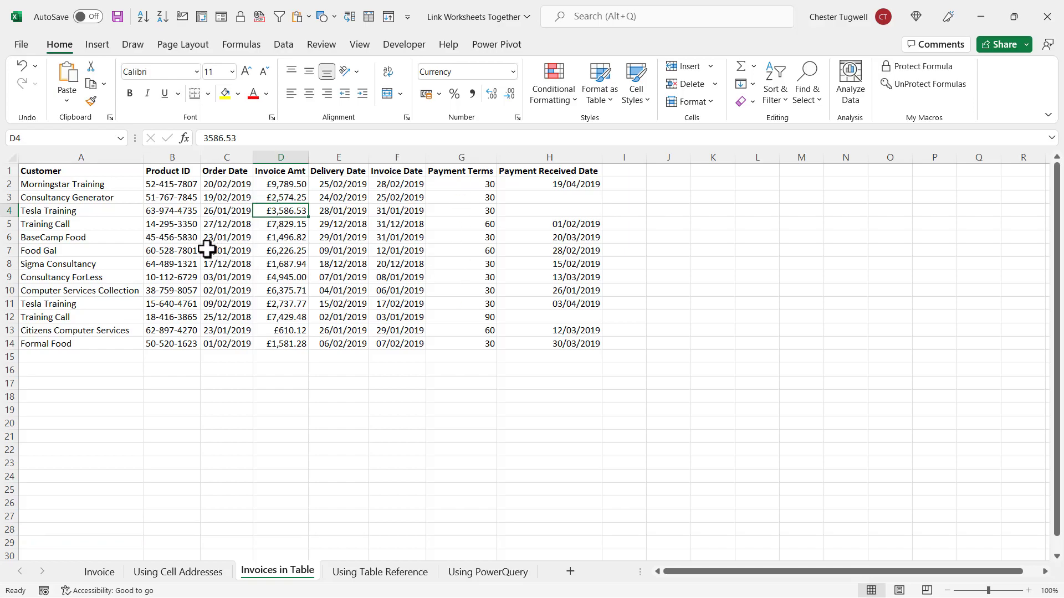
click(233, 233)
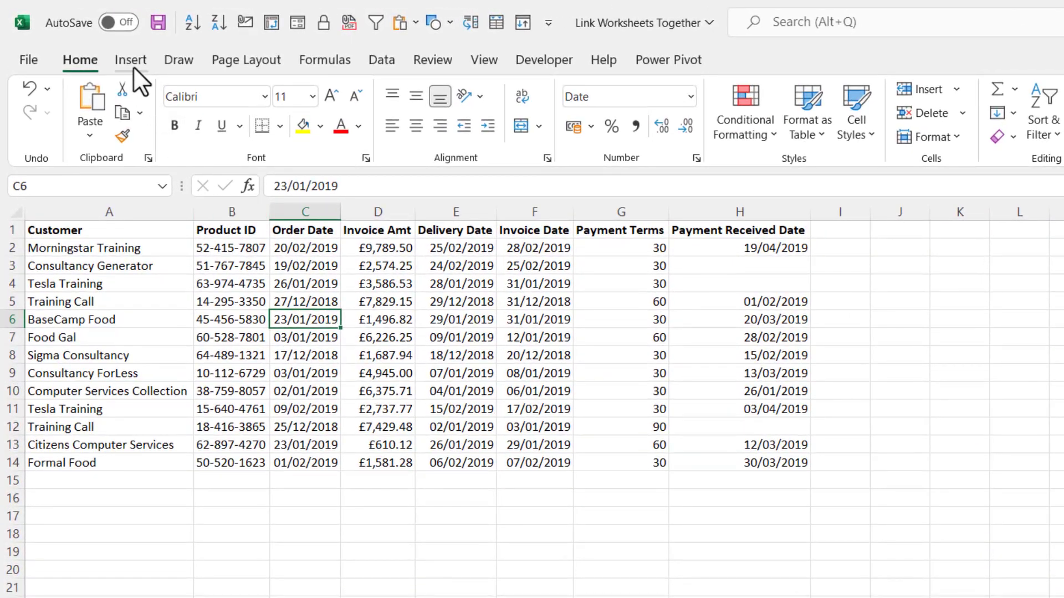
click(130, 59)
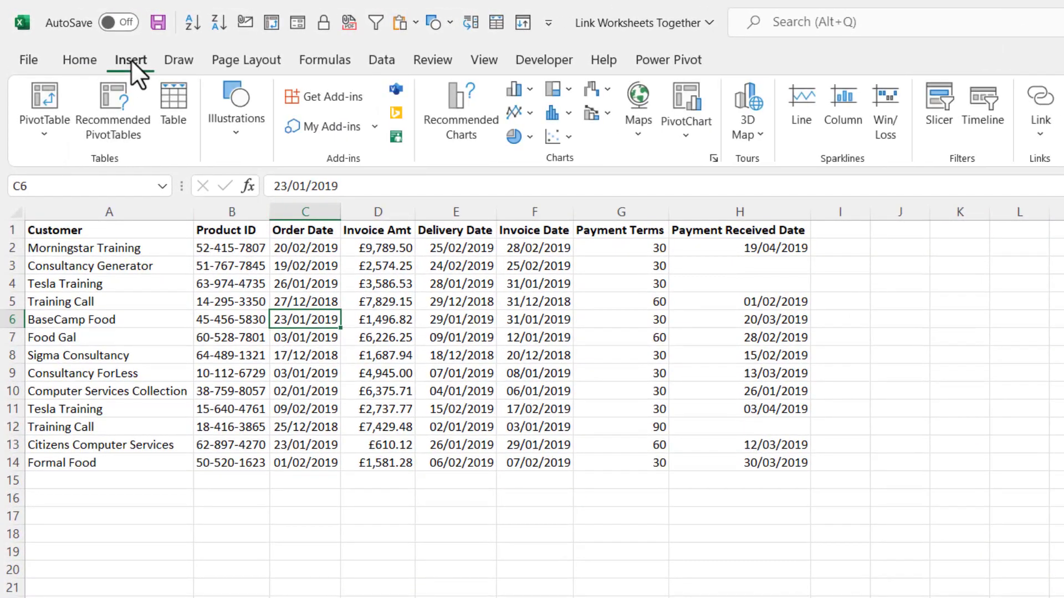
click(169, 107)
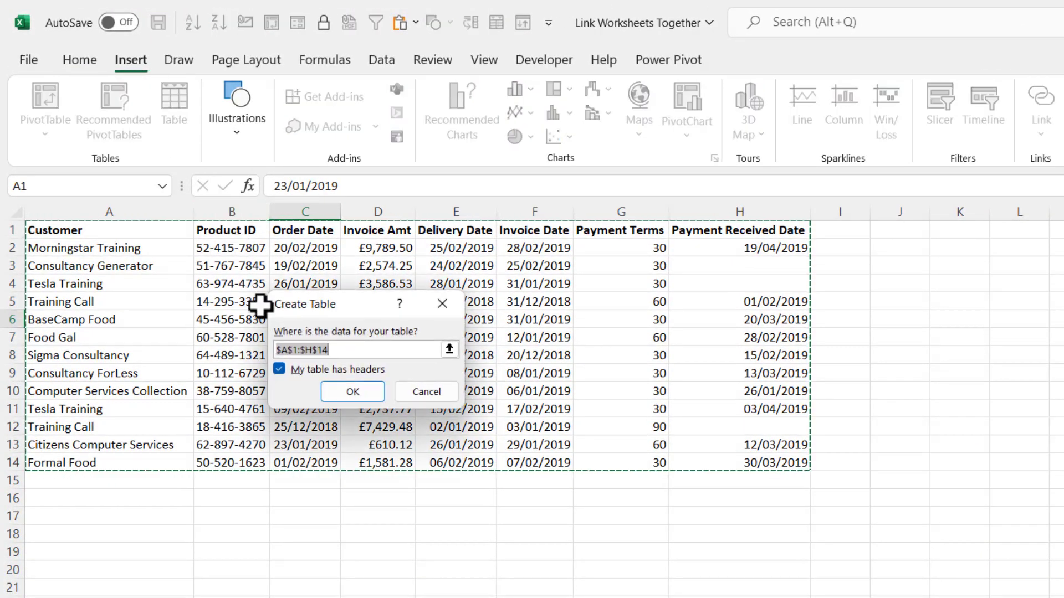
click(426, 392)
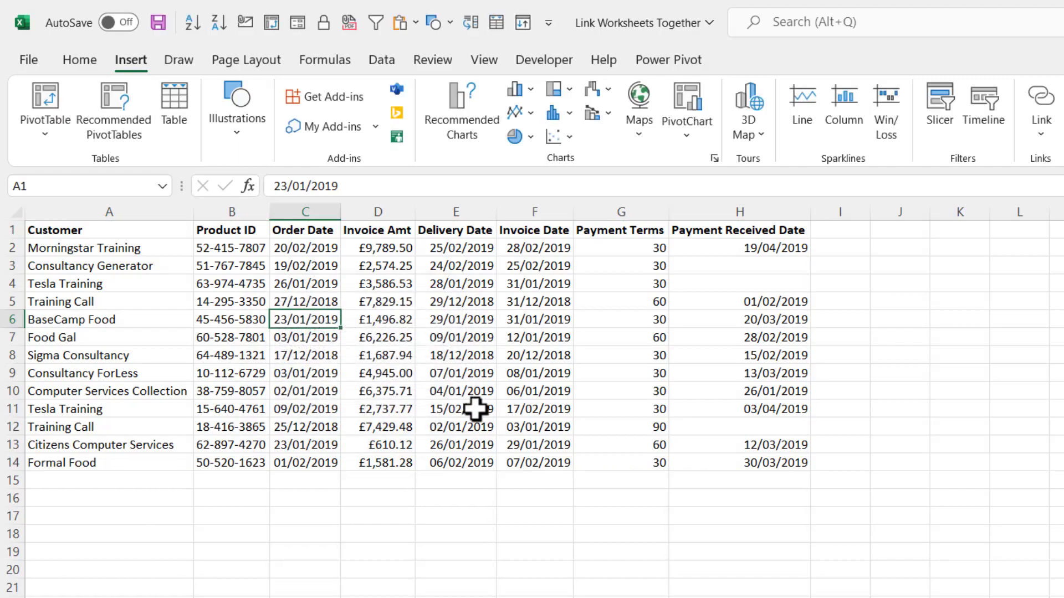
Step: Convert the invoice data in A1:H14 to a table with headers and name the table Inv_Record
key(ctrl+t)
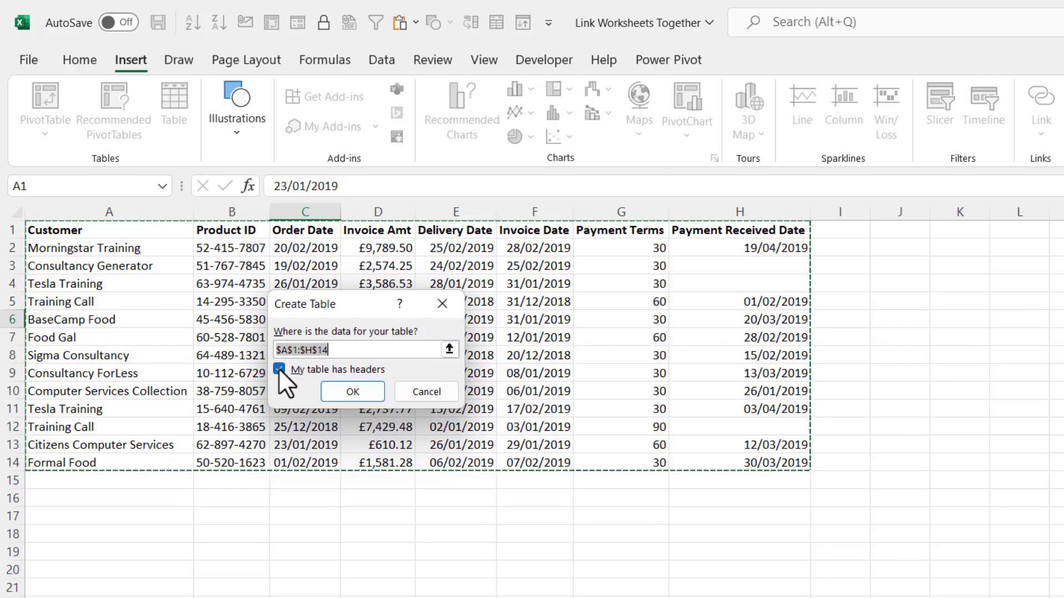
click(364, 394)
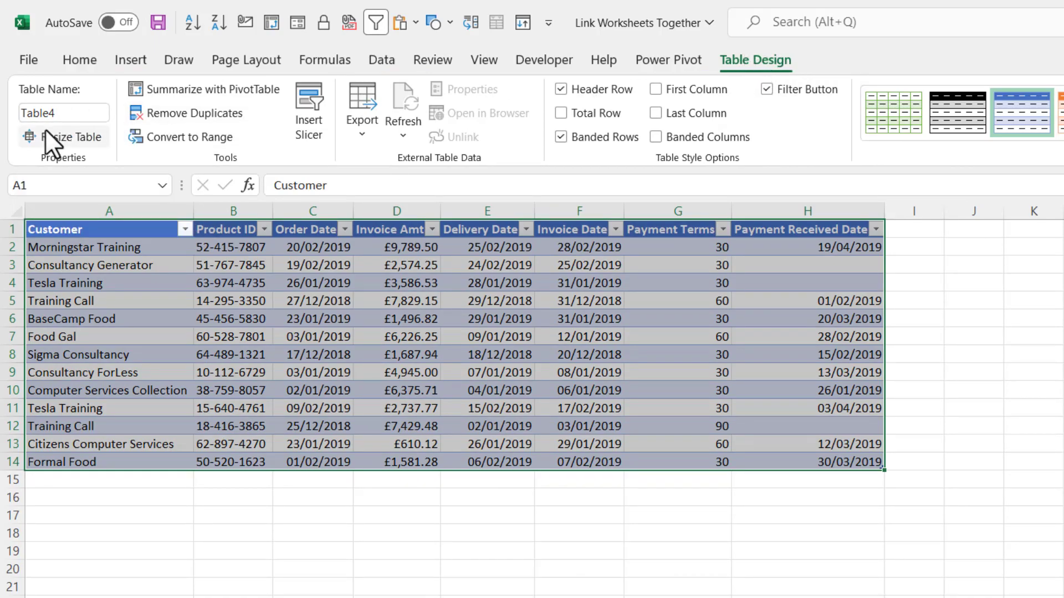
click(88, 114)
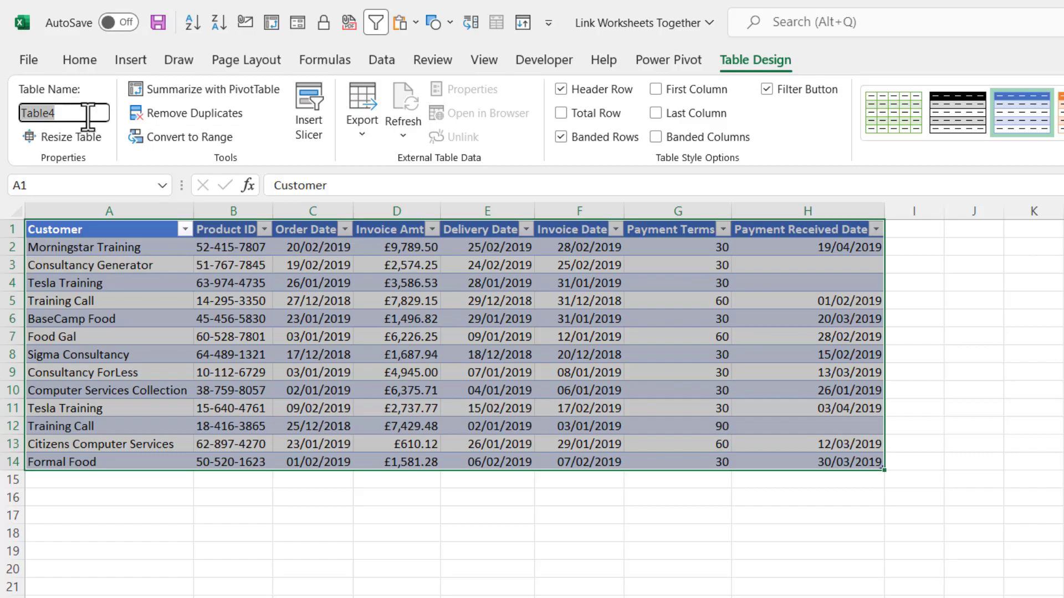
text(Inv_Record)
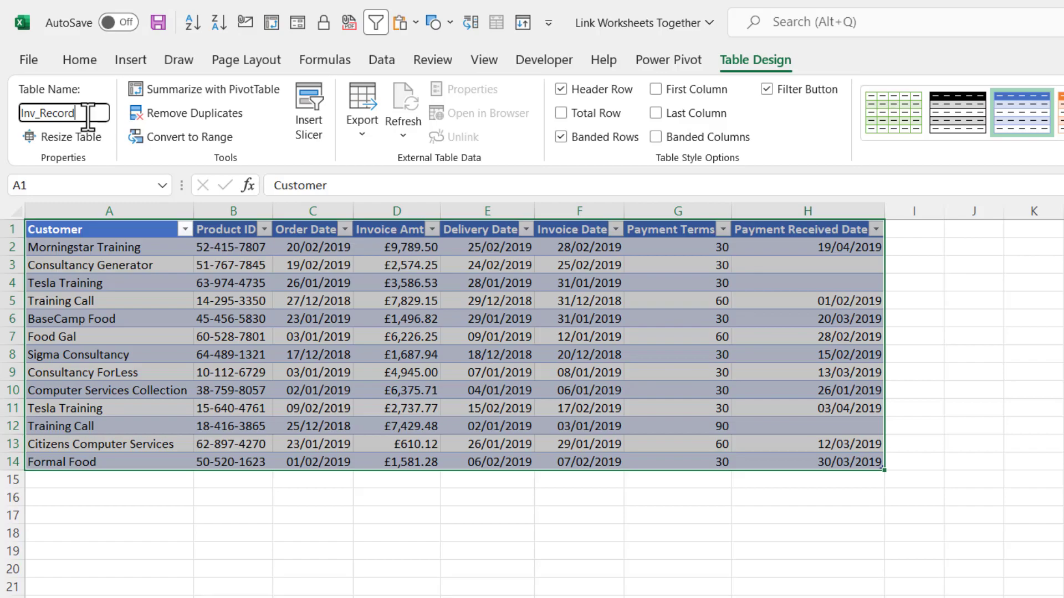
key(Return)
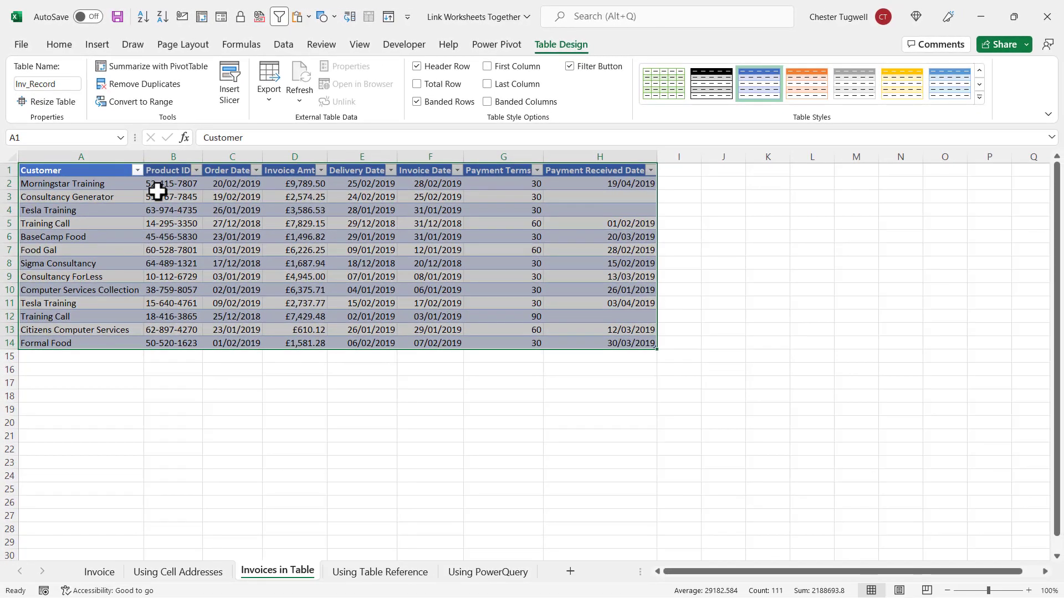
Step: Enter the formula =Inv_Record[#All] in cell A1 of the Using Table Reference sheet
click(375, 576)
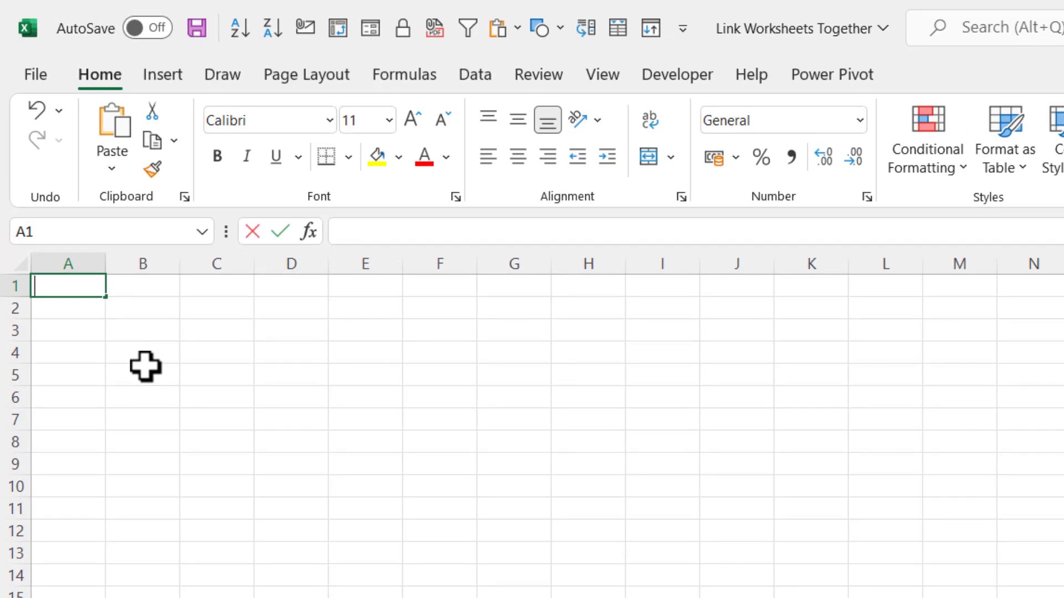
text(=in)
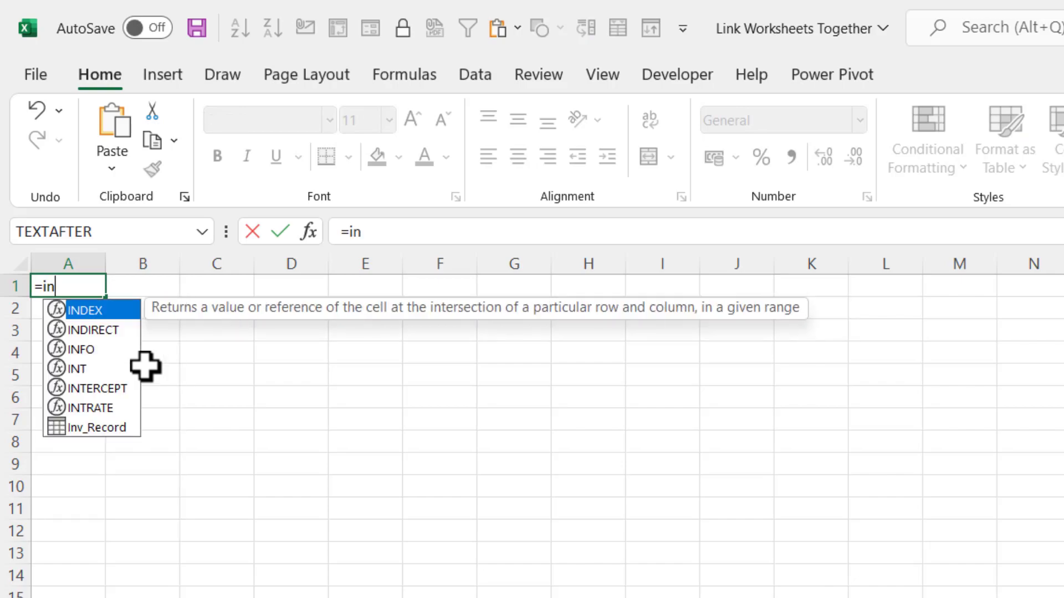
double_click(91, 428)
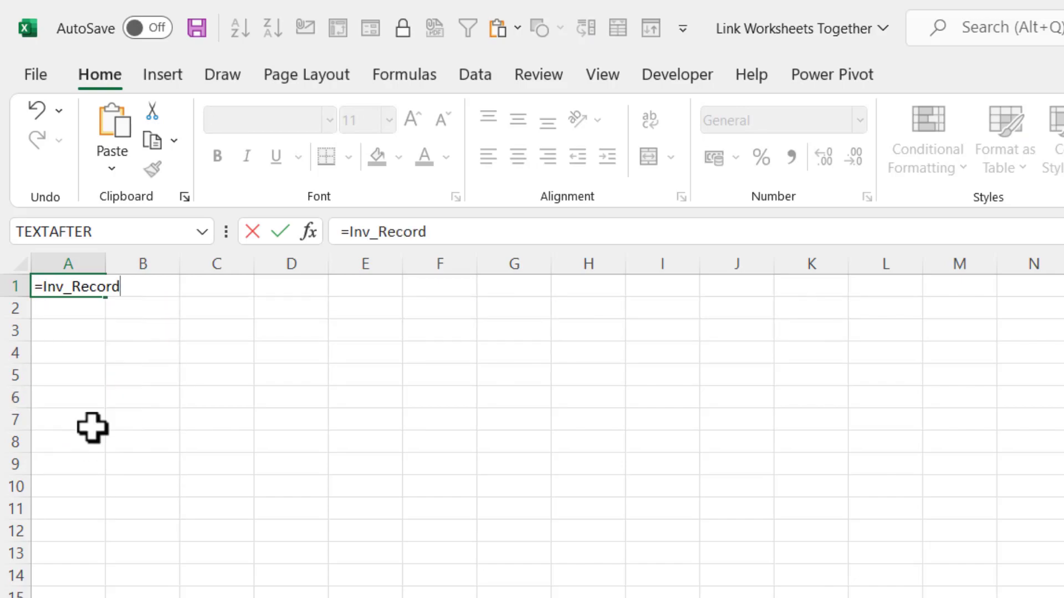
text([)
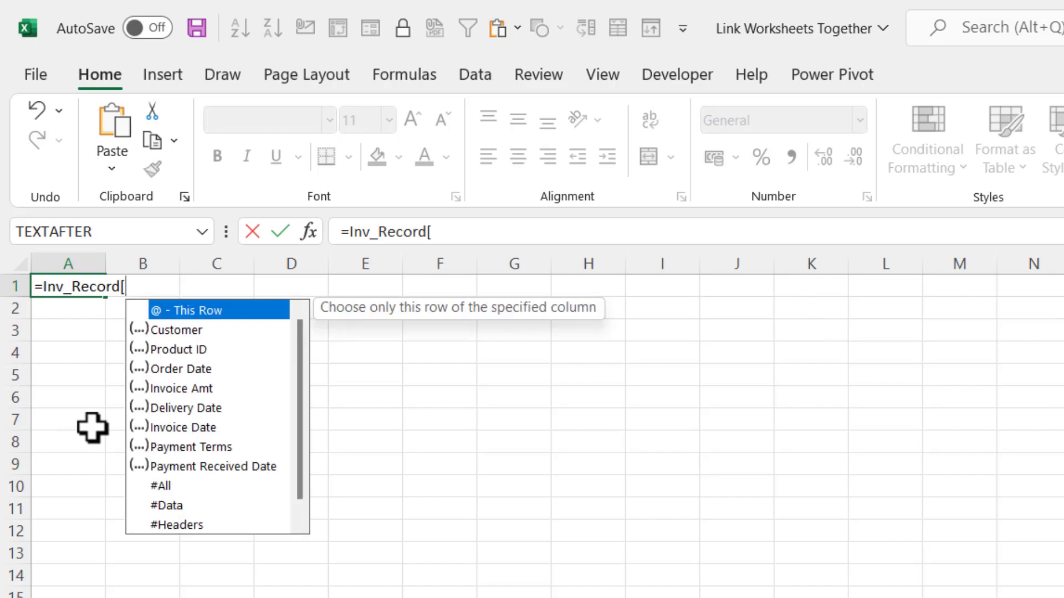
double_click(156, 486)
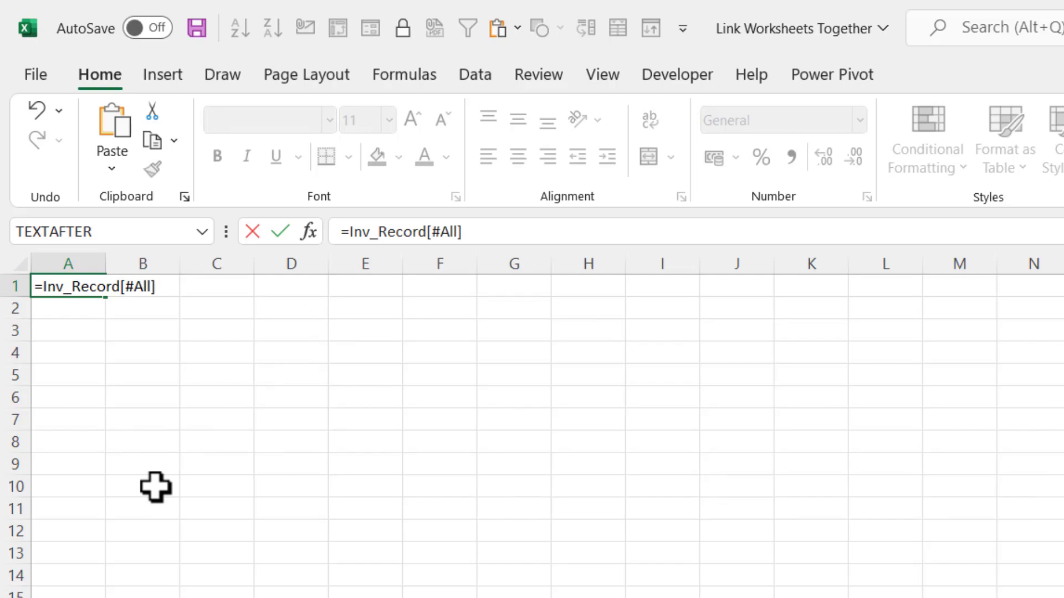
key(Return)
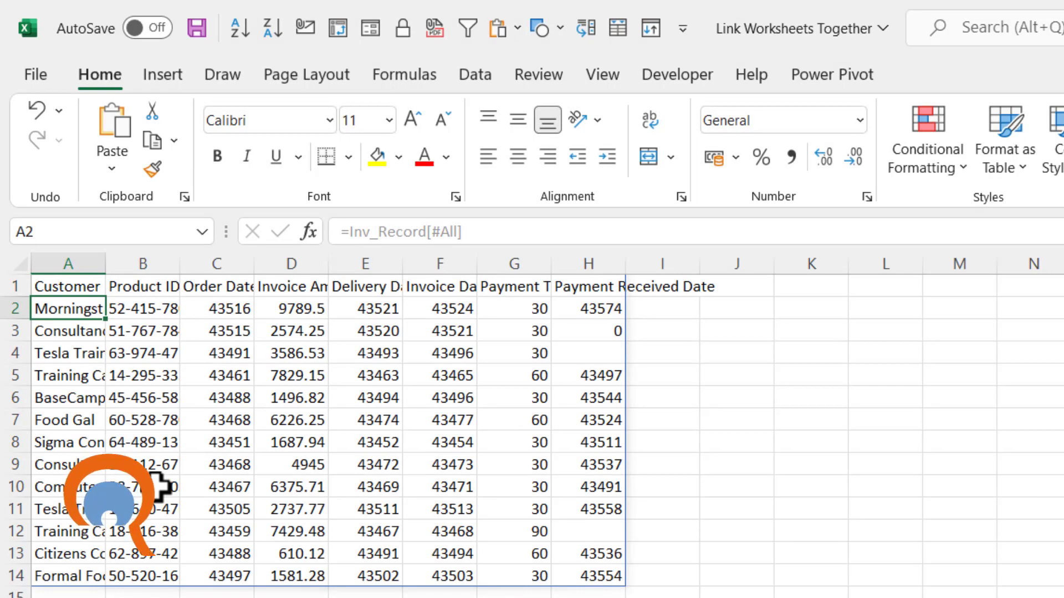
Step: Autofit the widths of columns A to H to their contents
drag(94, 267, 622, 264)
double_click(625, 264)
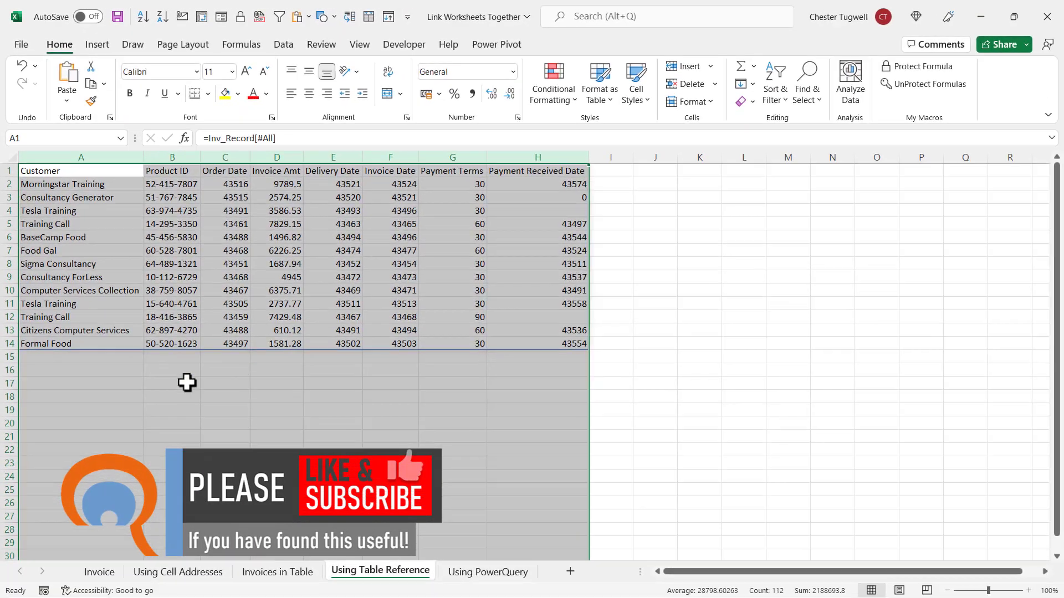
click(160, 382)
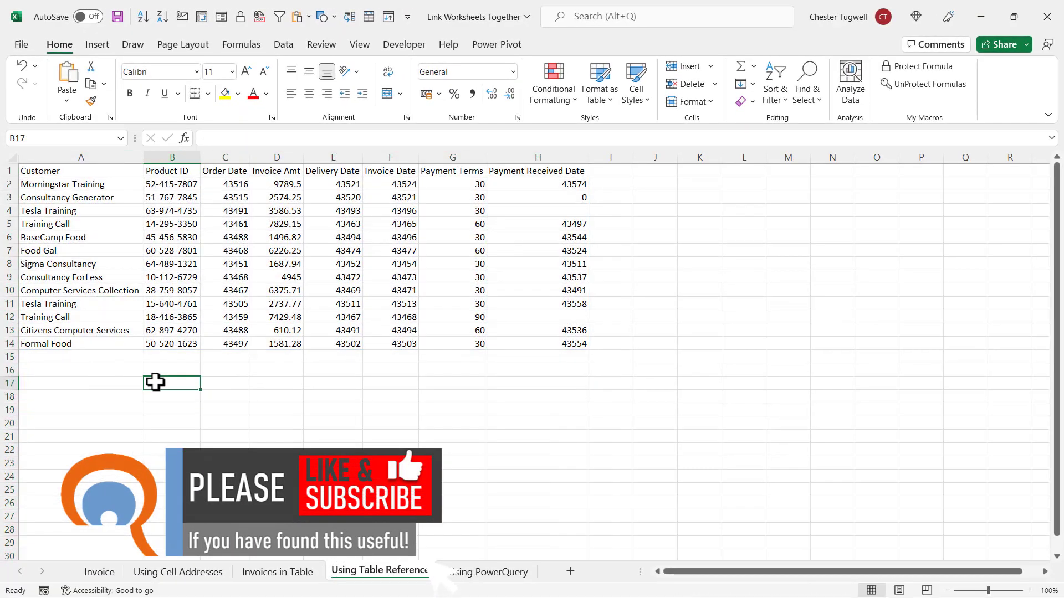
Step: Add a row to the table on the Invoices in Table sheet with customer Test and payment received date 25/08/2022
click(275, 574)
click(73, 360)
text(Test)
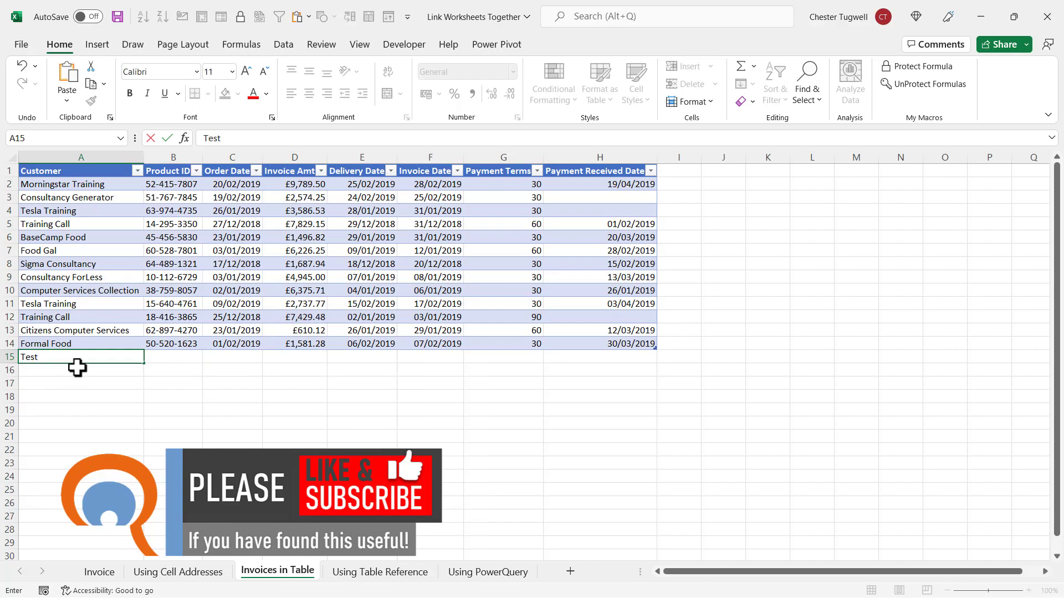
key(Return)
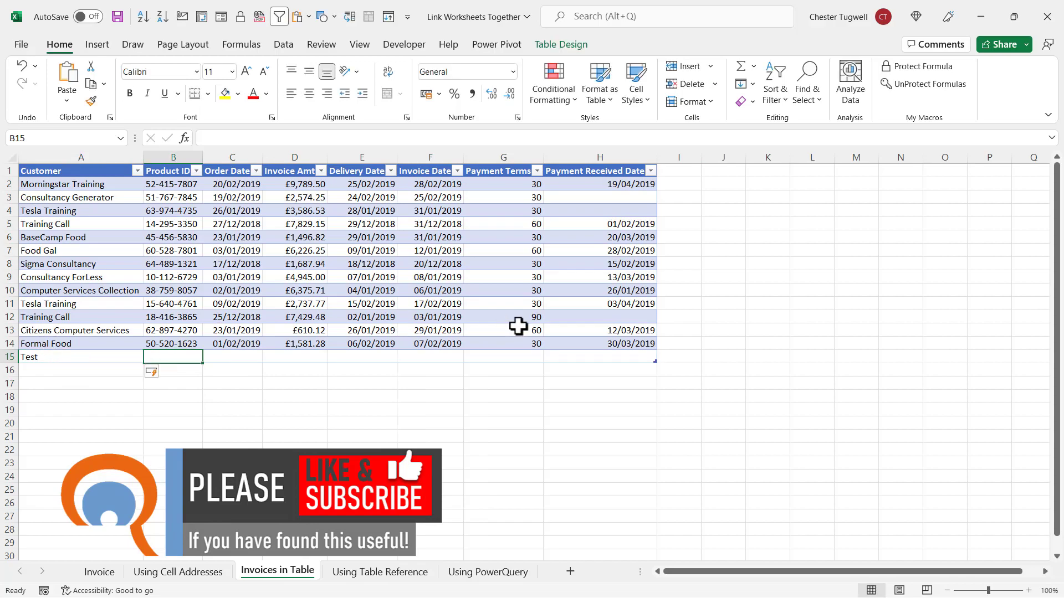
click(619, 355)
key(ctrl+semicolon)
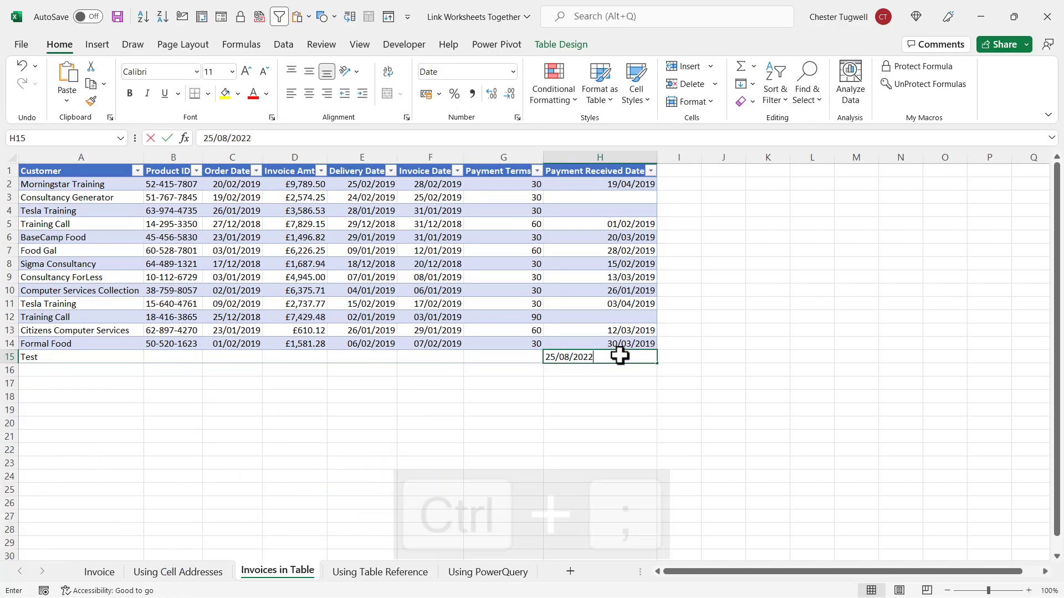
click(562, 398)
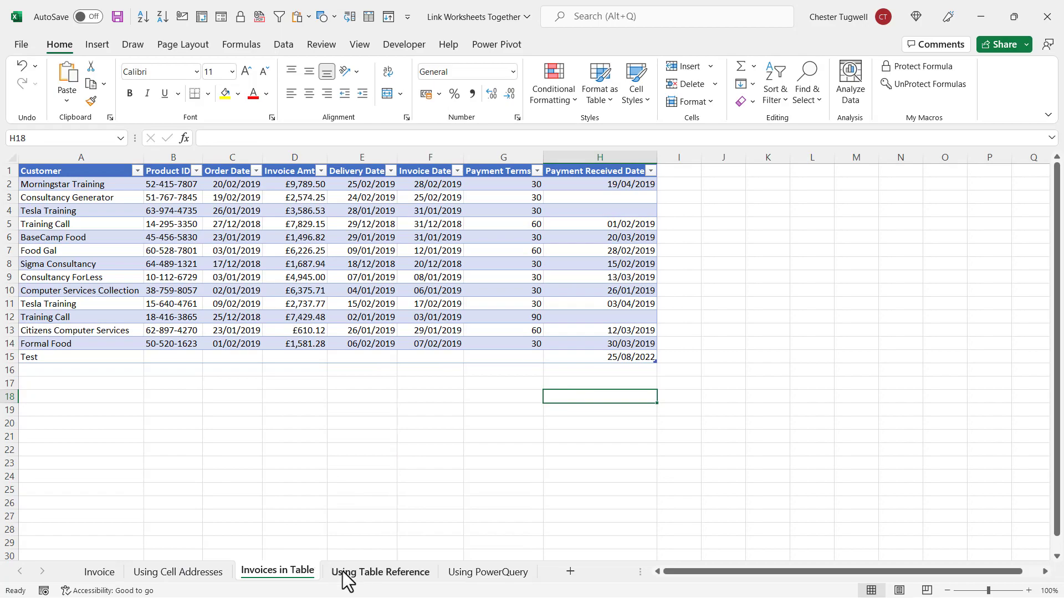
Step: On the Using Table Reference sheet, format the Invoice Date, Payment Received Date and Delivery Date values in rows 2 to 15 as Short Date
click(380, 573)
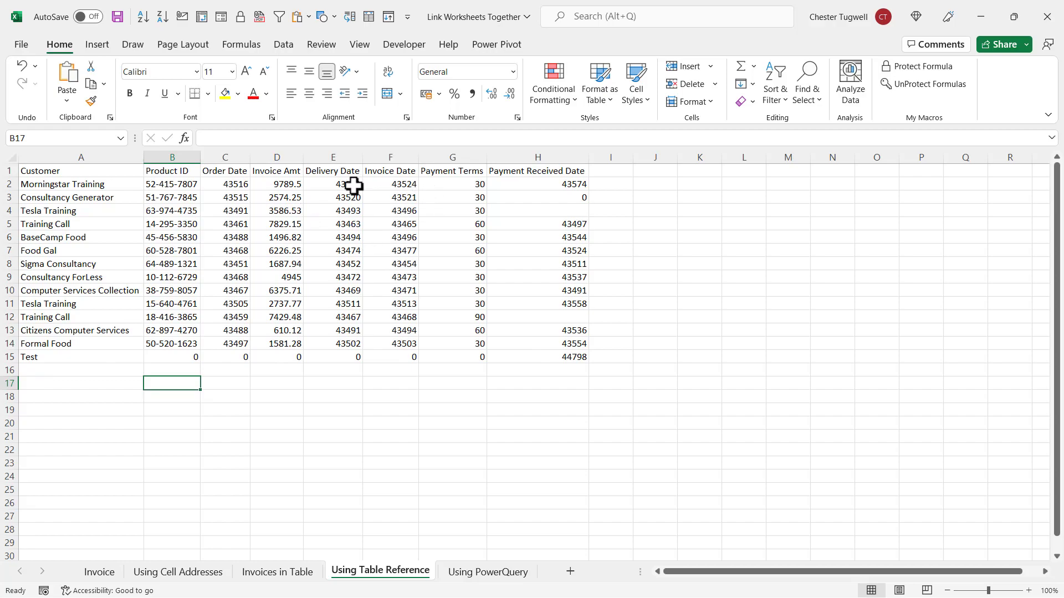
drag(409, 185, 410, 358)
click(514, 72)
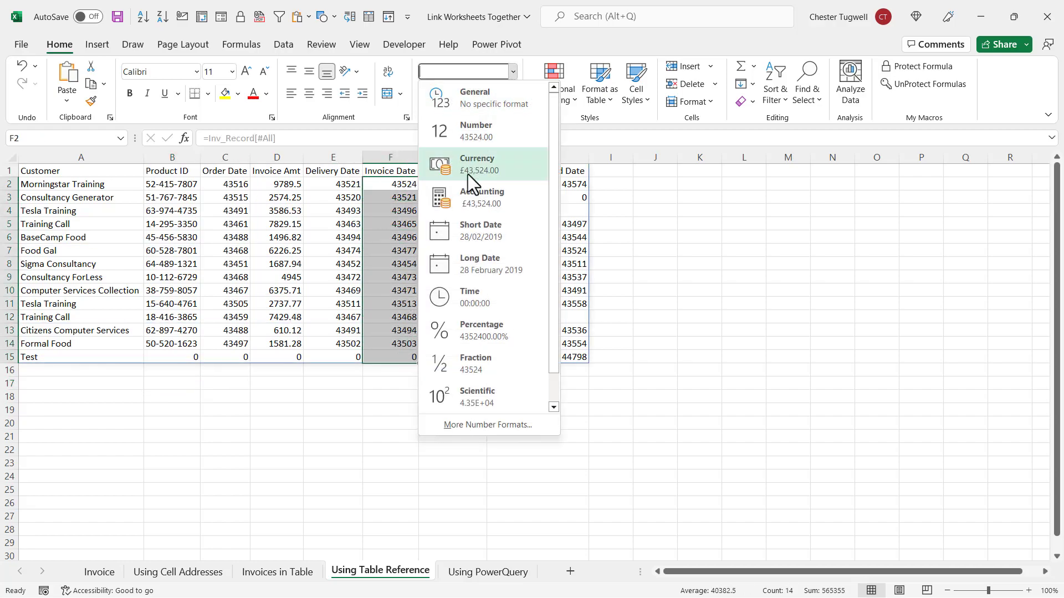
click(480, 234)
drag(563, 190, 565, 356)
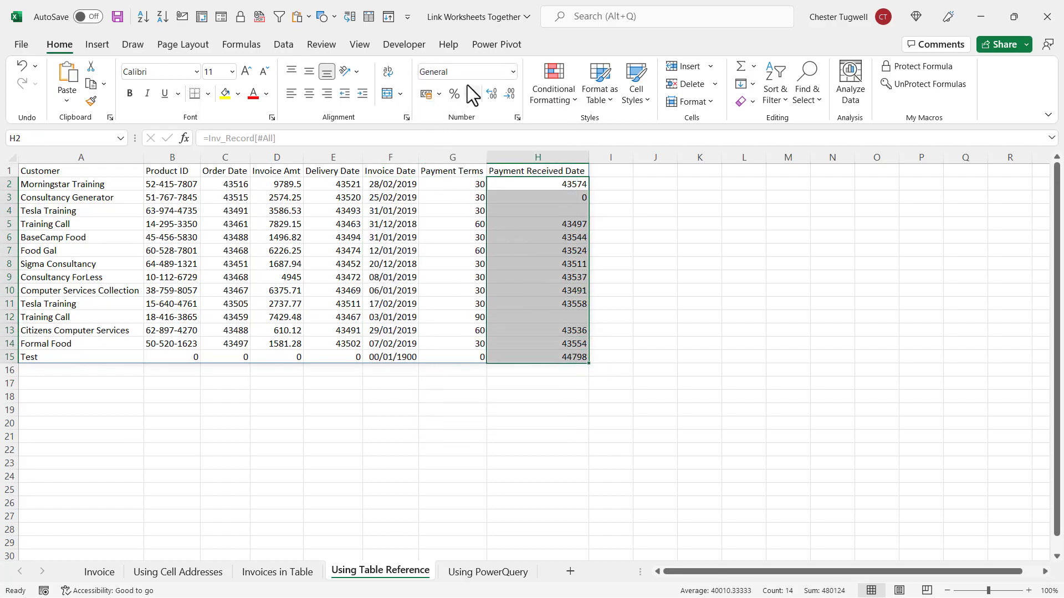
click(513, 72)
click(477, 223)
drag(327, 184, 344, 352)
click(514, 72)
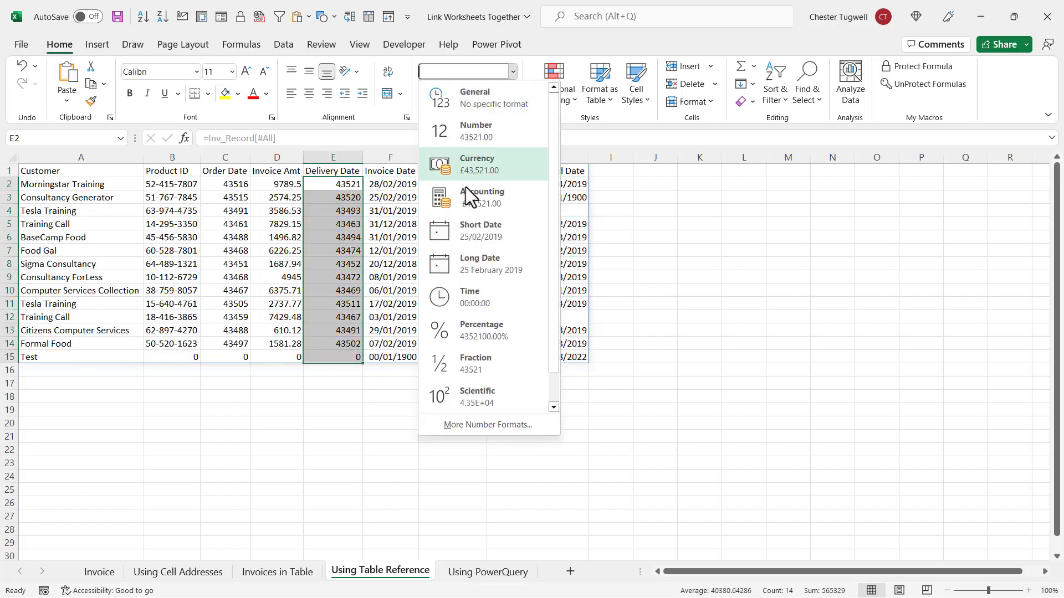
click(481, 235)
Step: Format the Invoice Amt values in D2:D15 and the Order Date values in C2:C15 as Currency
drag(283, 188, 292, 357)
click(514, 72)
click(477, 164)
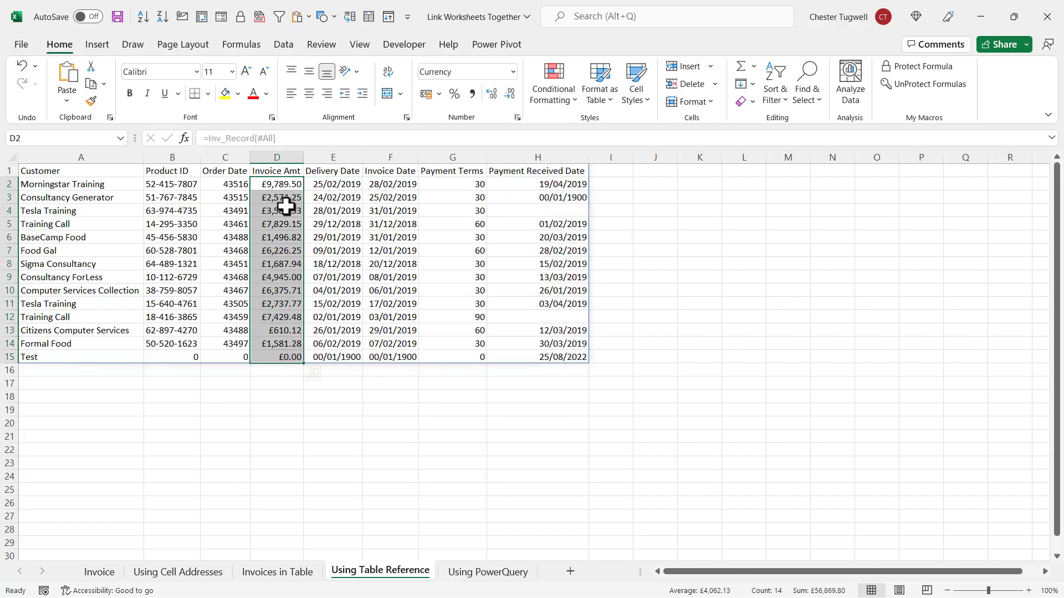
drag(227, 183, 244, 357)
click(514, 72)
click(477, 165)
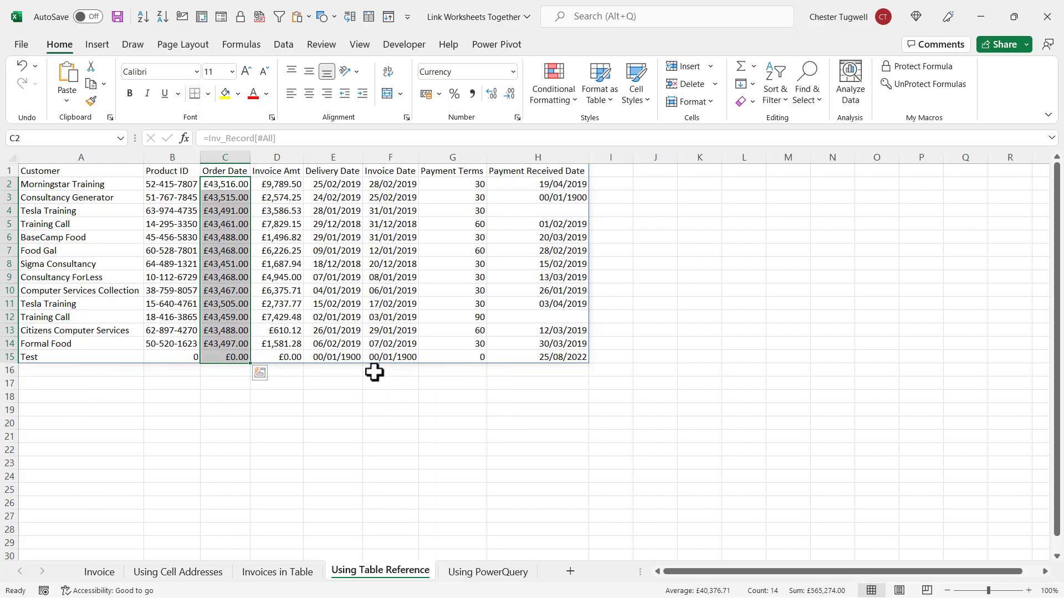
Step: On the Invoices in Table sheet, enter 25/08/2022 as the Payment Received Date for Consultancy Generator in H3
click(278, 572)
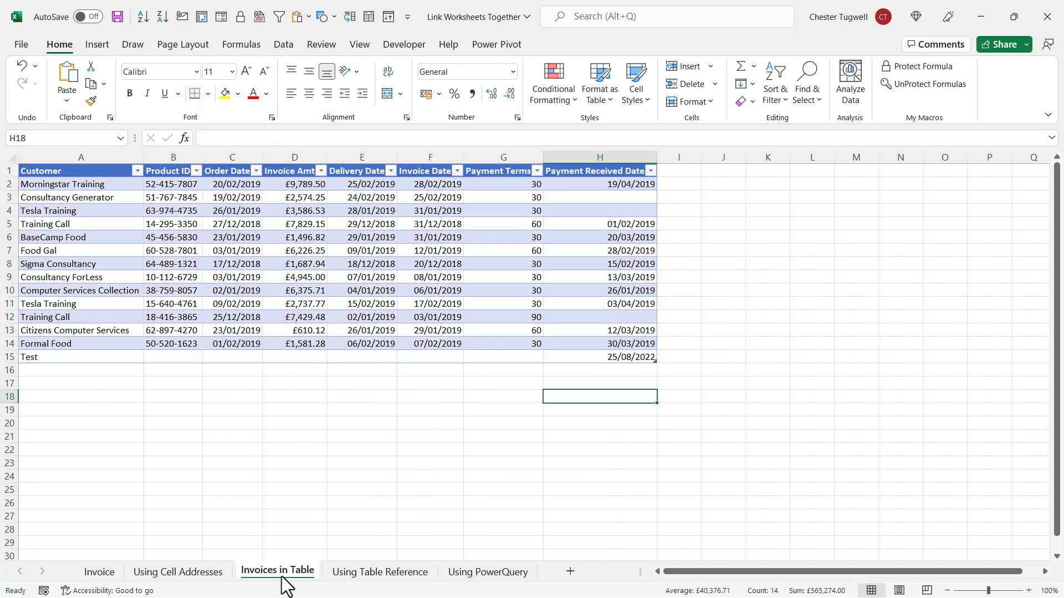
click(631, 199)
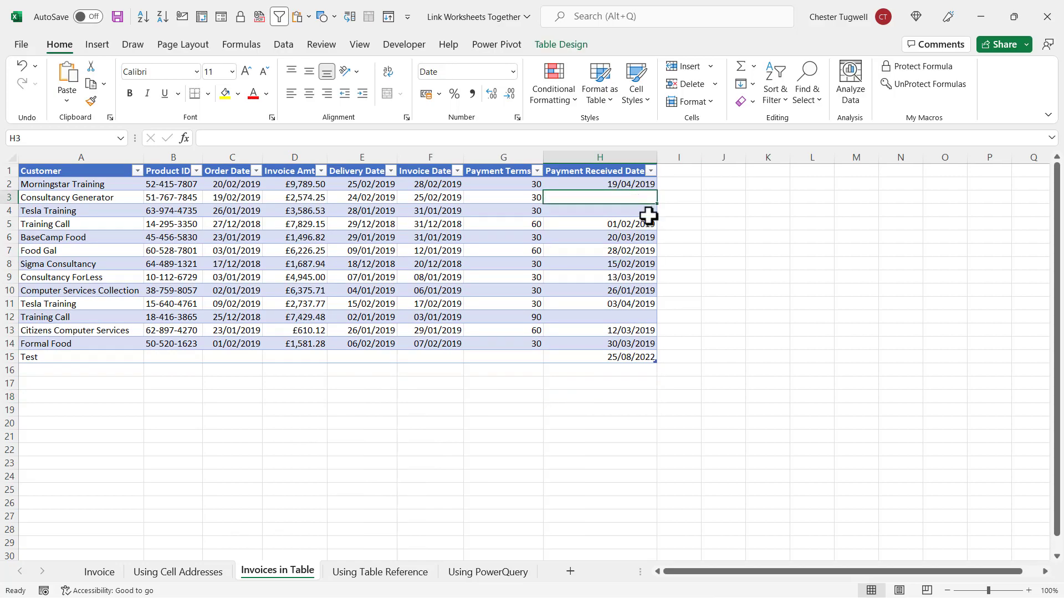
key(ctrl+semicolon)
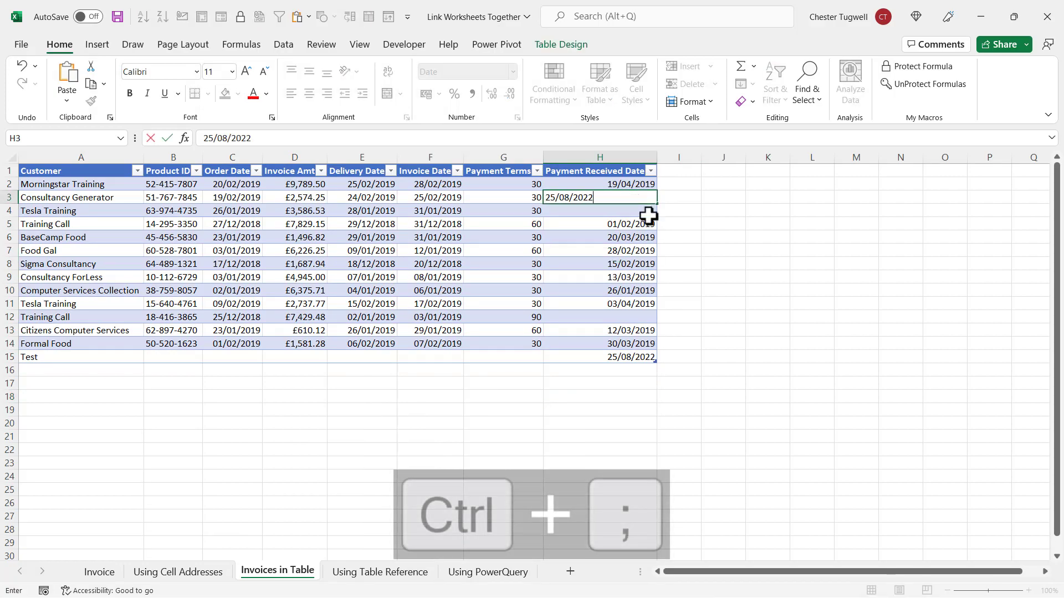
key(Return)
Step: Delete the linked invoice data in A1:H15 on the Using Table Reference sheet
click(370, 574)
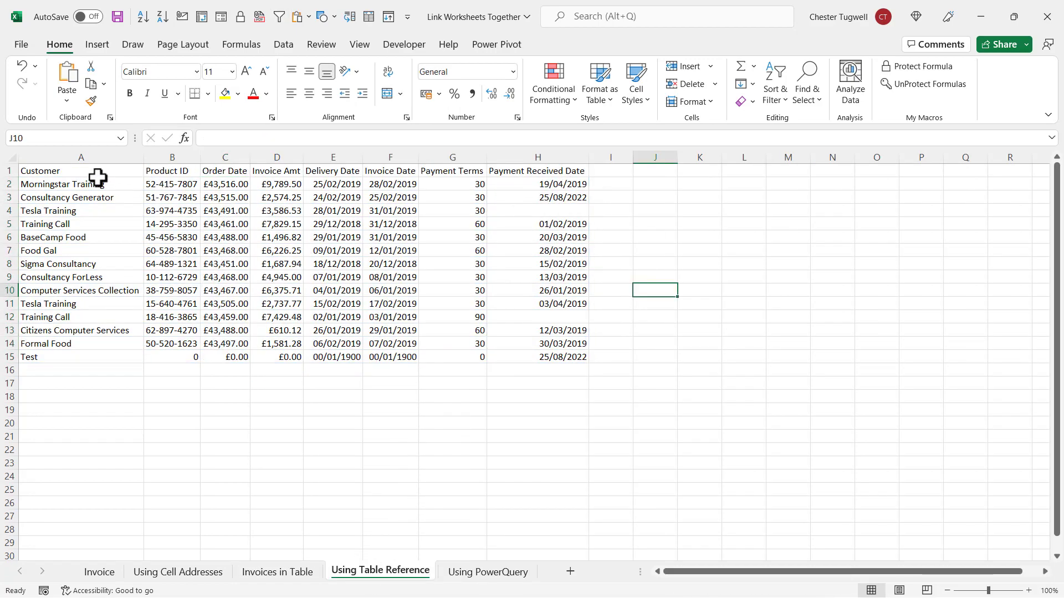
drag(83, 174, 542, 344)
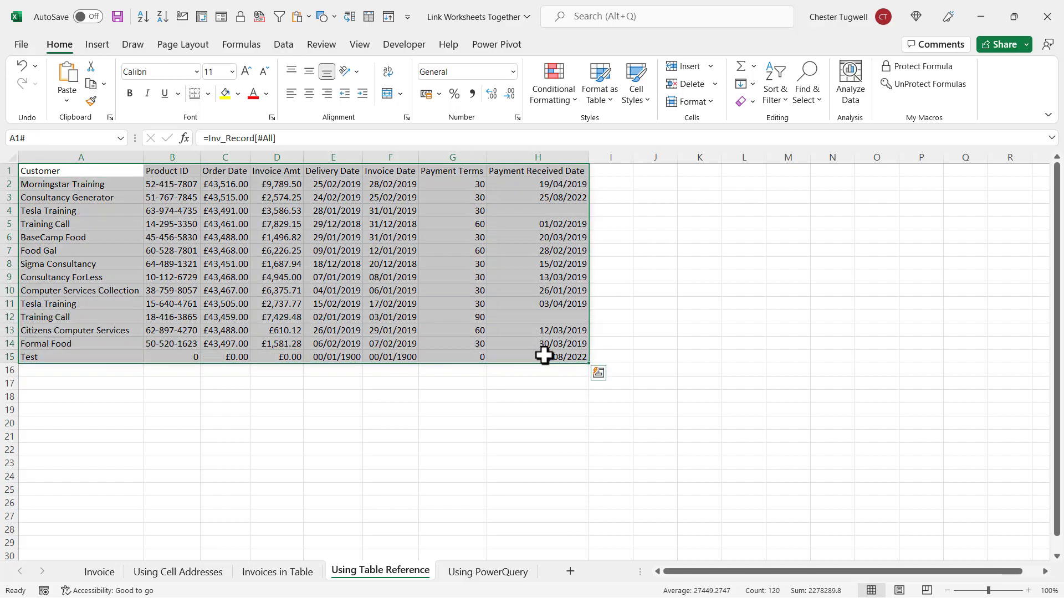
key(Delete)
click(75, 238)
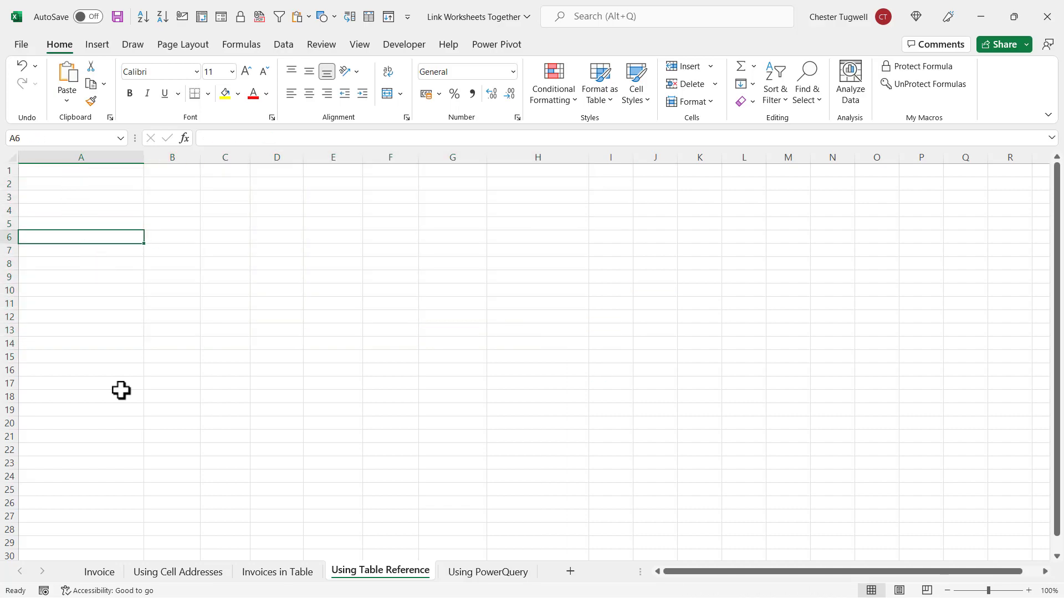
Step: On the Using Table Reference sheet, enter the headings Customer in A1 and Payment Received Date in B1, and autofit column B
click(294, 574)
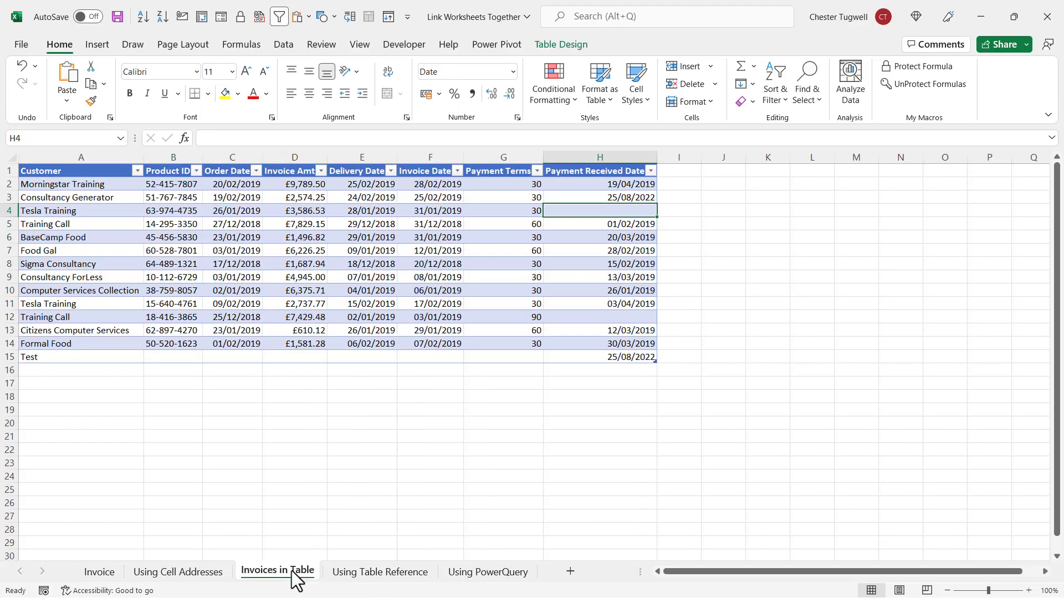
click(372, 574)
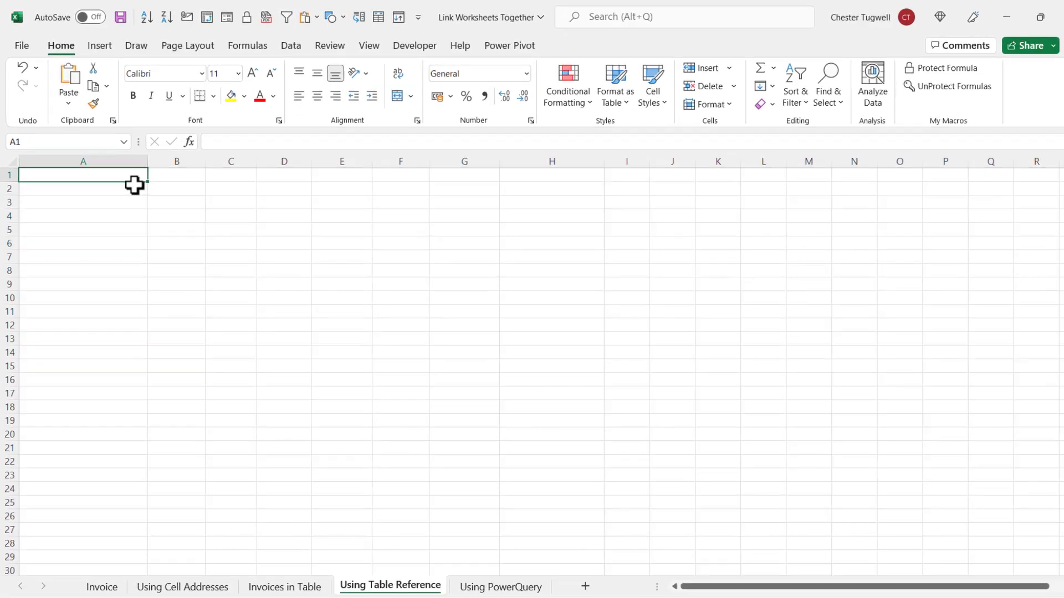
text(Customer)
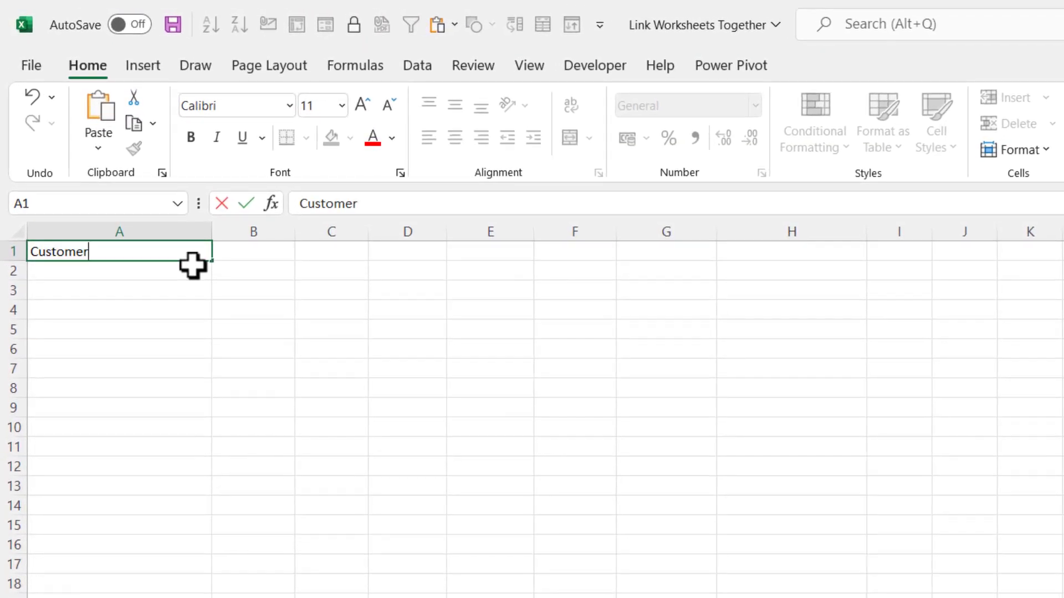
key(Tab)
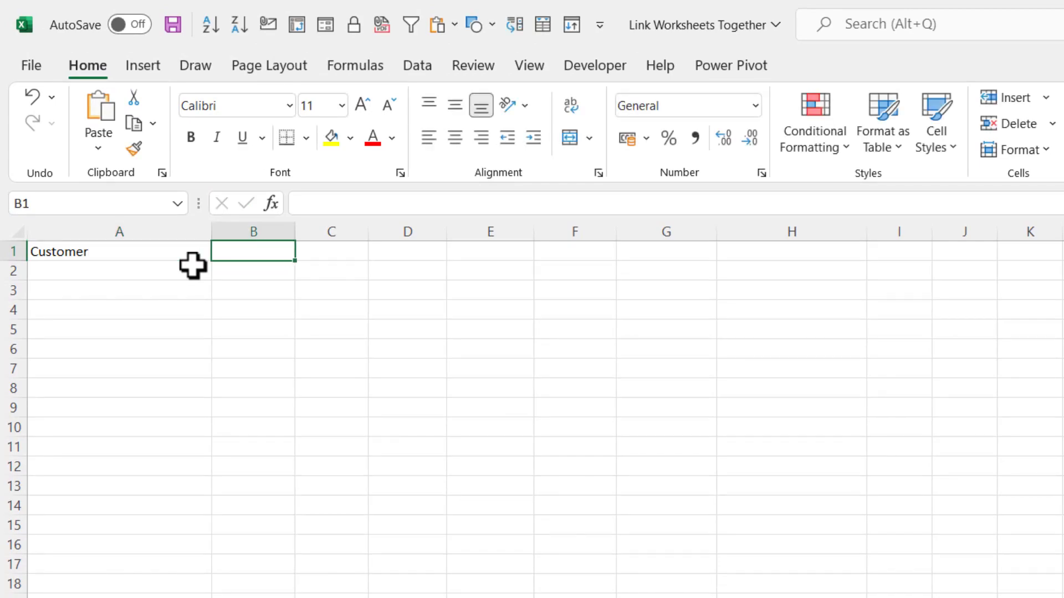
text(p)
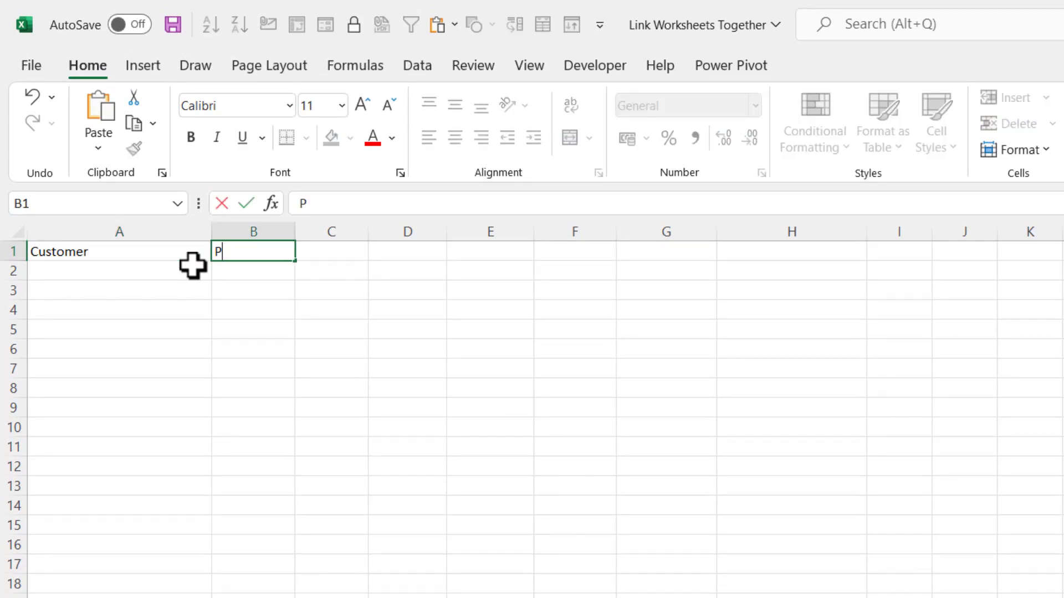
text(ayment )
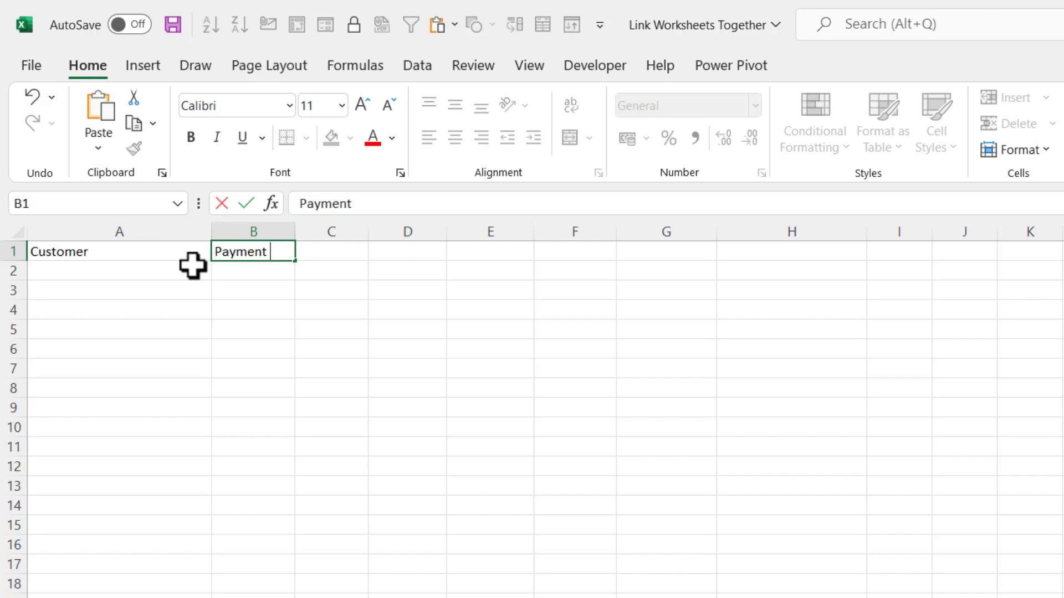
text(Received Date)
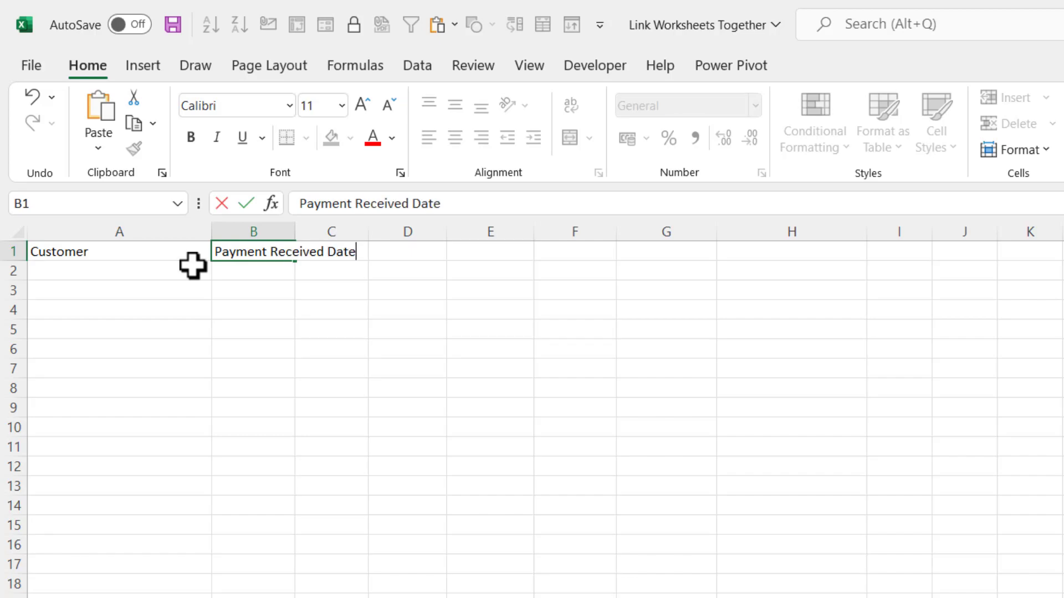
key(Return)
double_click(294, 231)
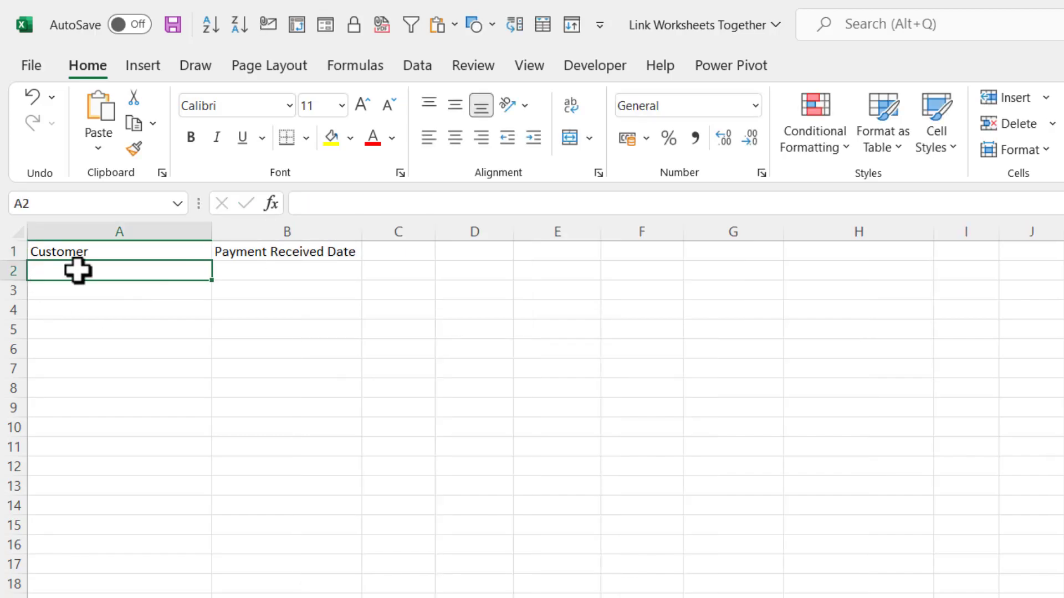
Step: Enter the formula =Inv_Record[Customer] in A2 to bring in the table's customer names
text(=)
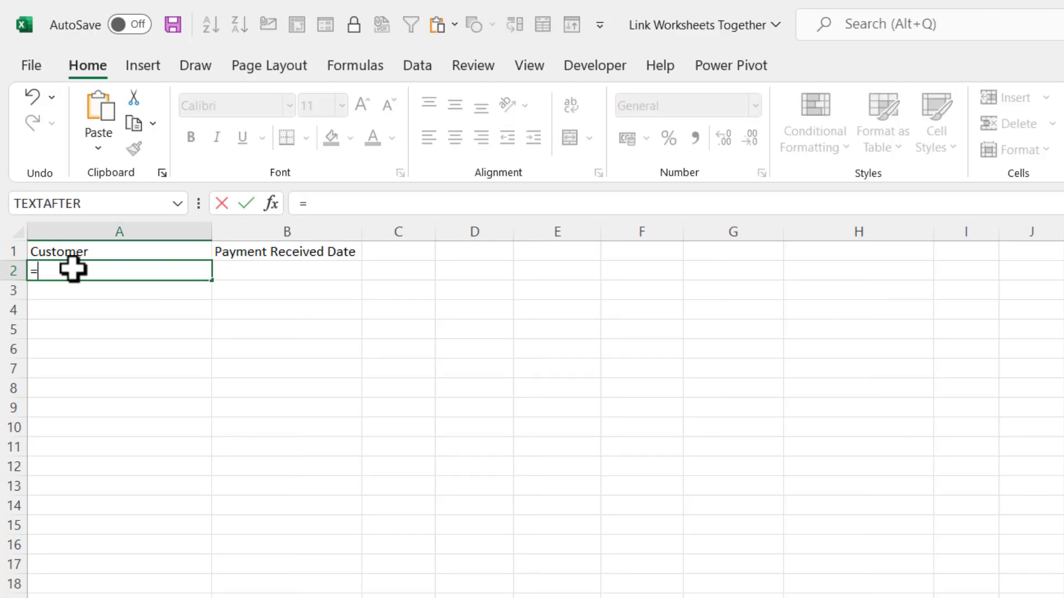
text(in)
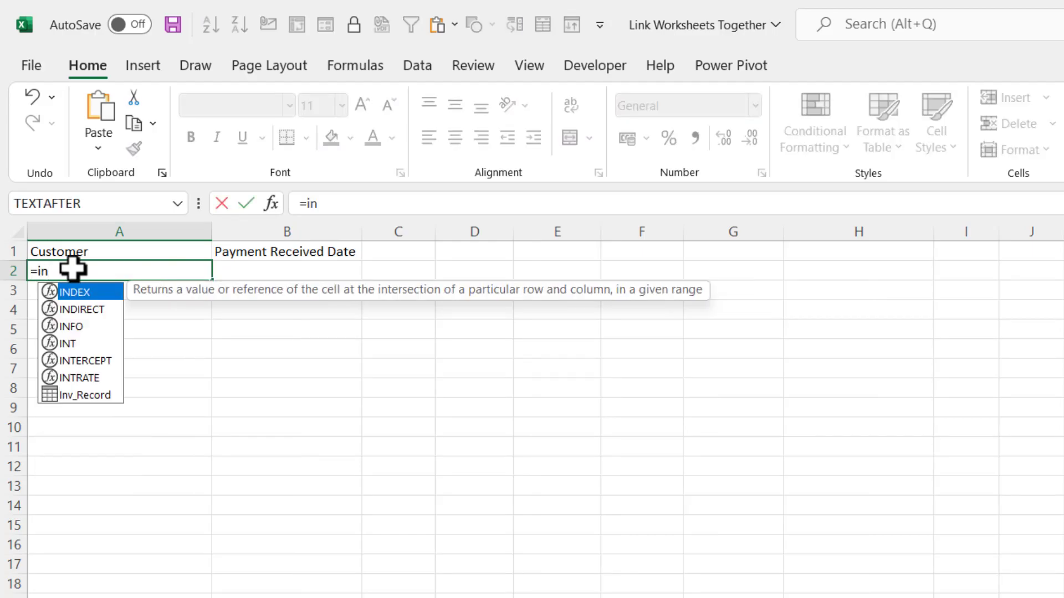
double_click(68, 393)
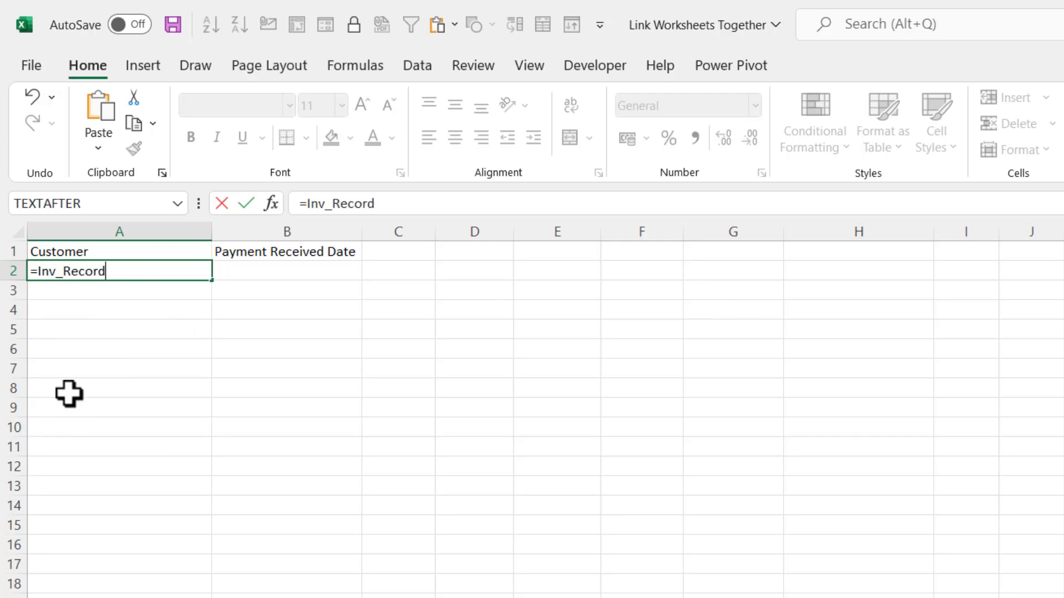
text([)
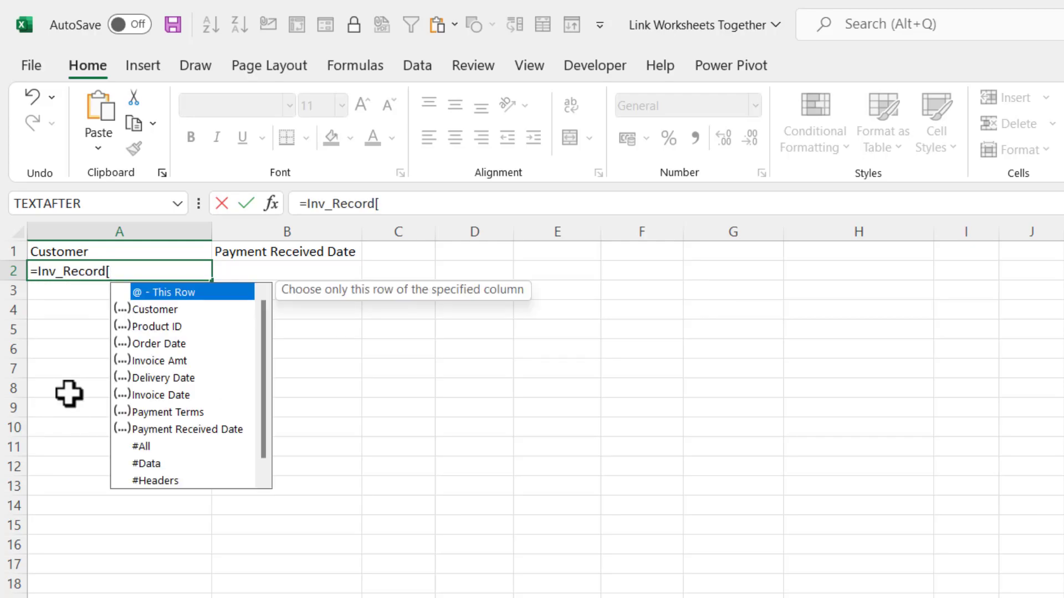
double_click(155, 311)
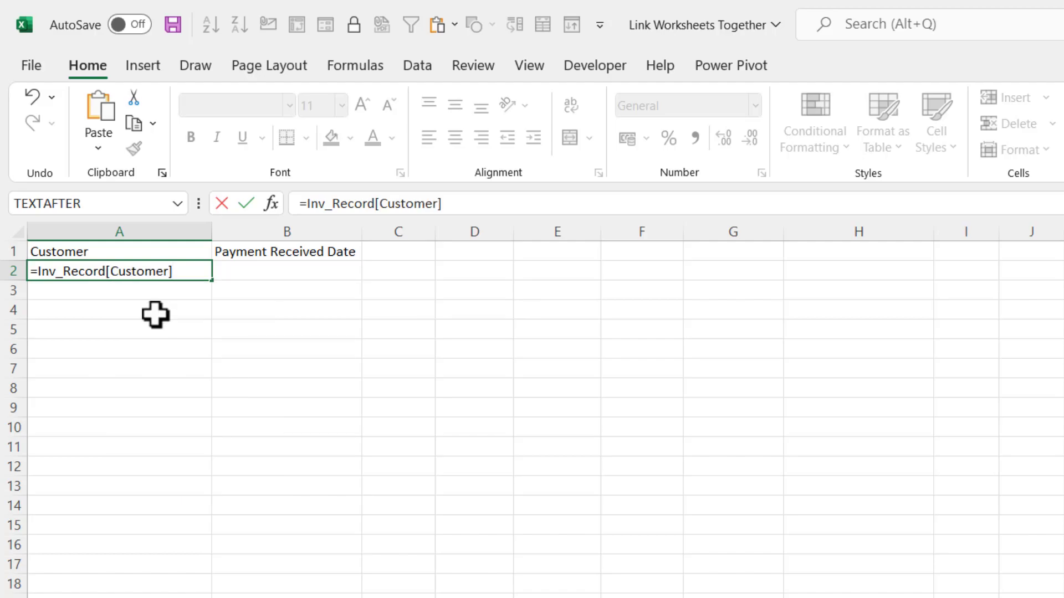
key(Return)
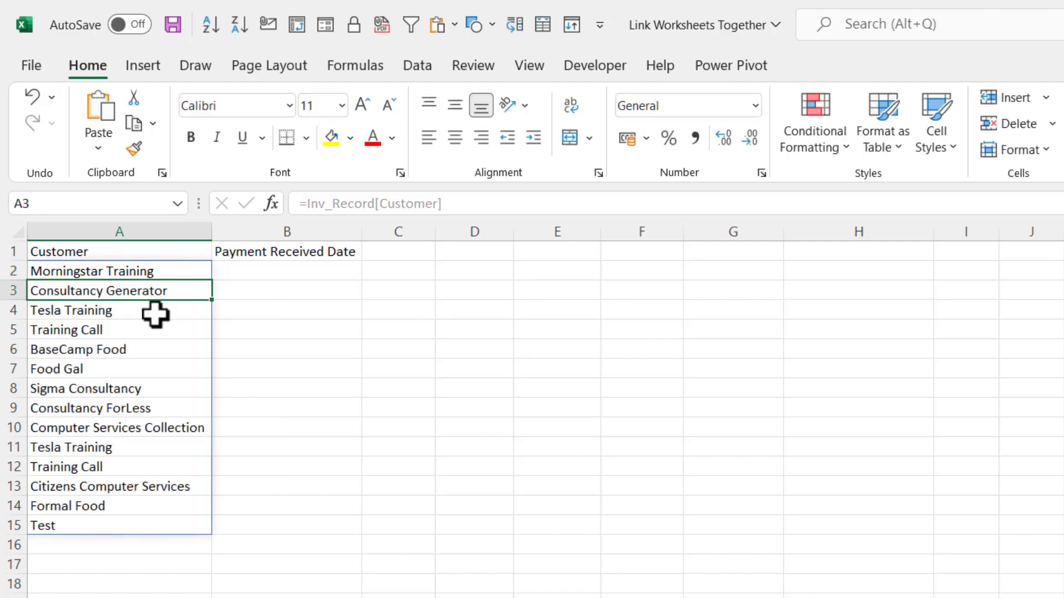
Step: Enter the formula =Inv_Record[Payment Received Date] in B2 to bring in the table's payment dates
click(261, 272)
text(=)
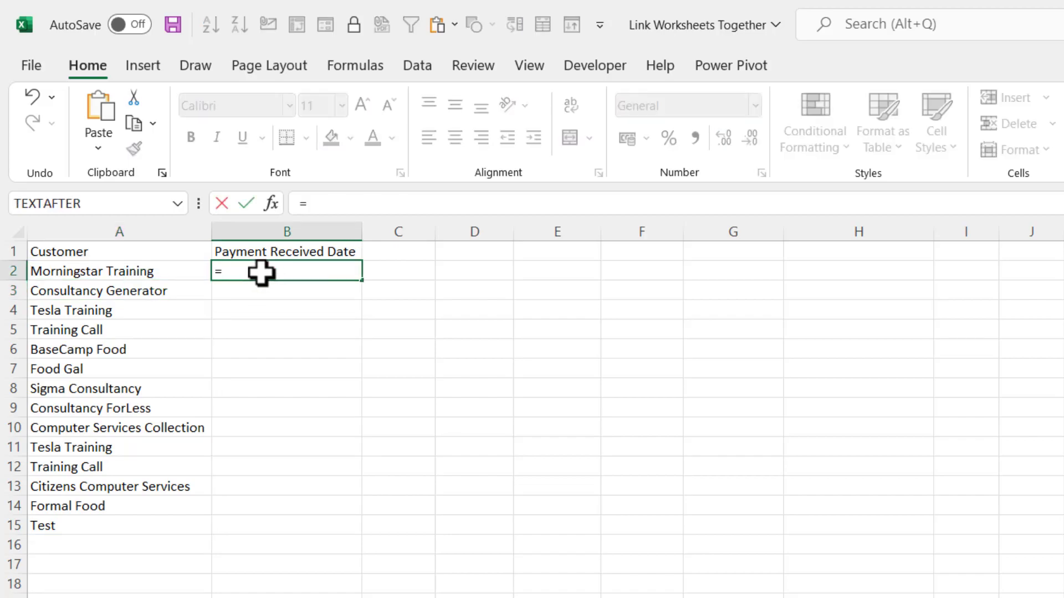
text(in)
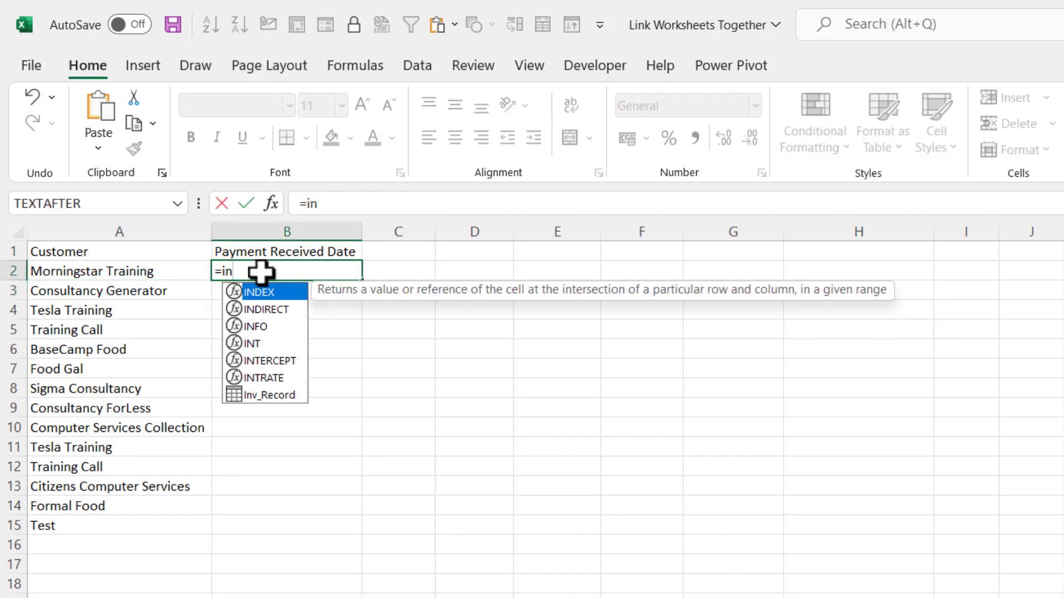
double_click(275, 396)
text([)
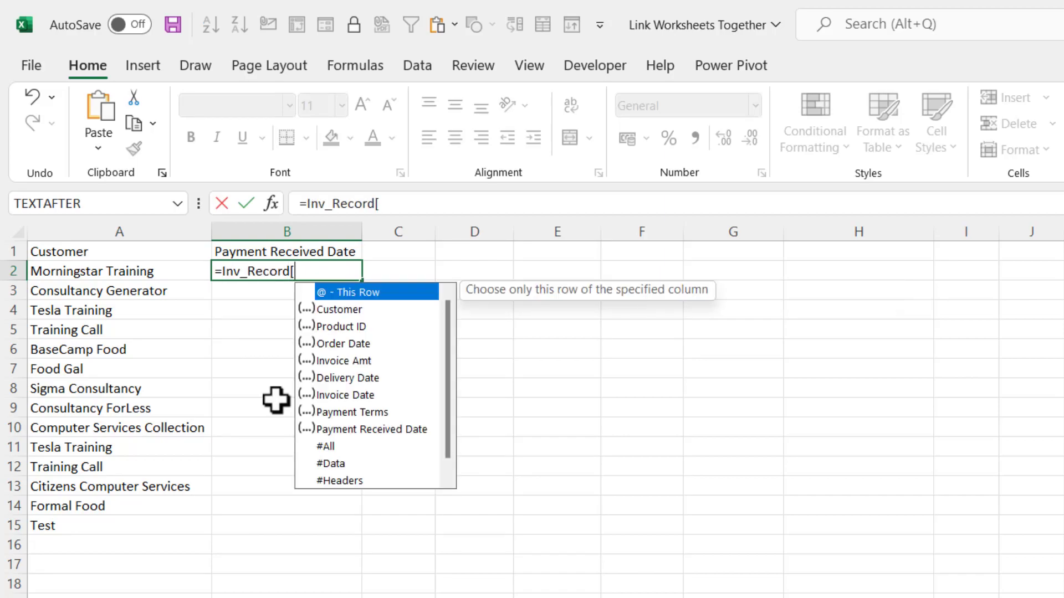
double_click(357, 429)
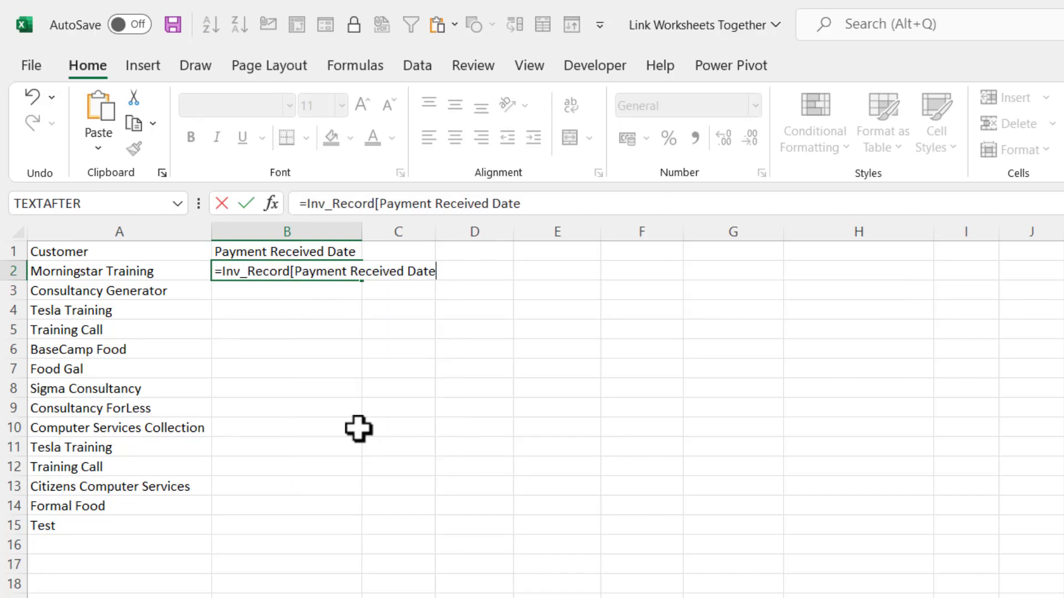
key(Return)
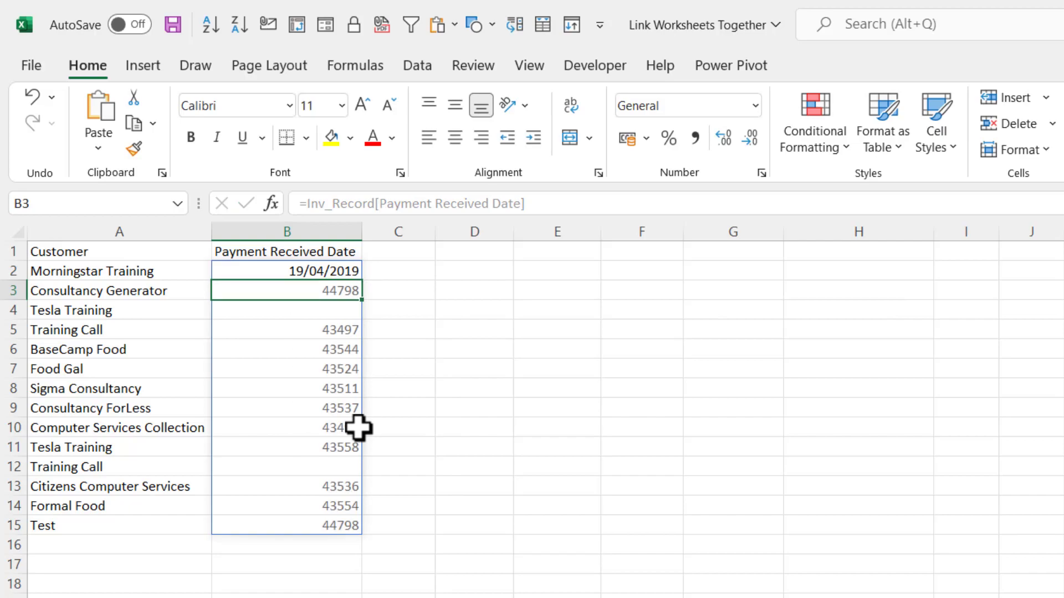
Step: Format the Payment Received Date values in B2:B15 as Short Date
drag(336, 275, 330, 526)
click(758, 103)
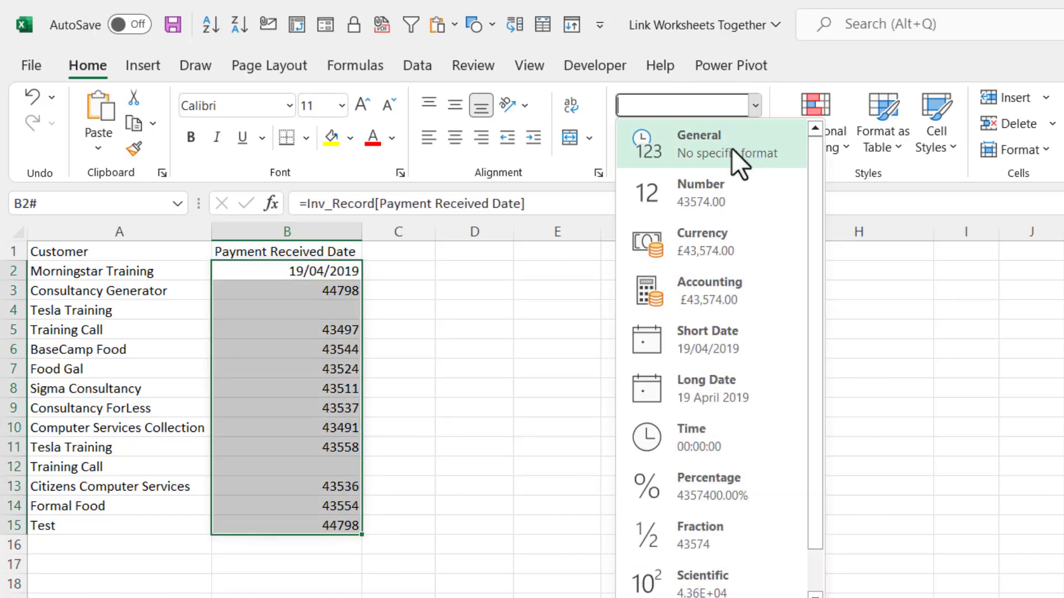
click(696, 334)
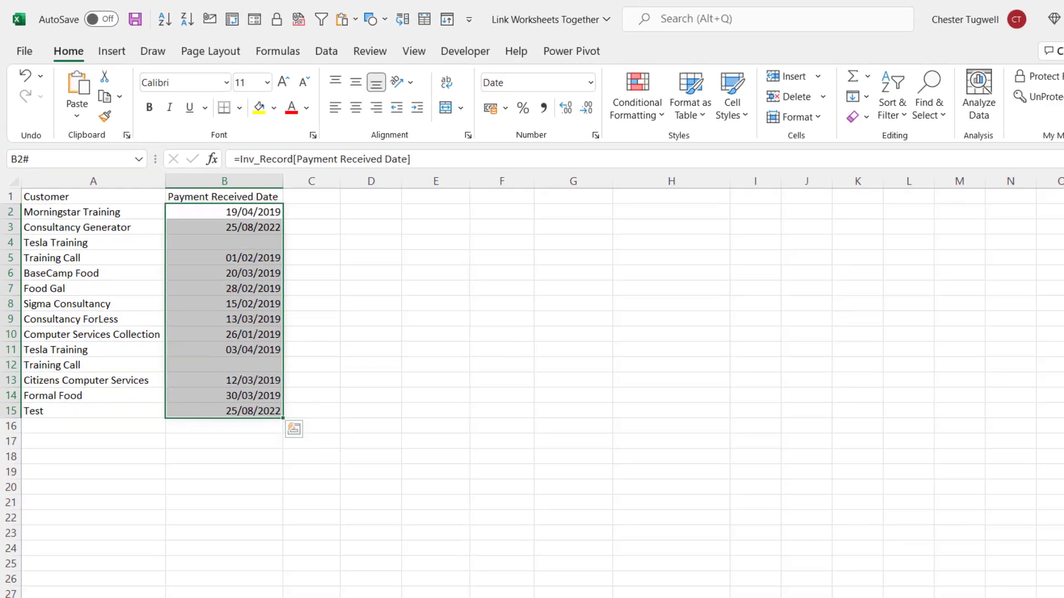
Step: Add a row to the table on the Invoices in Table sheet with customer Test 2 and payment received date 25/08/2022
click(260, 576)
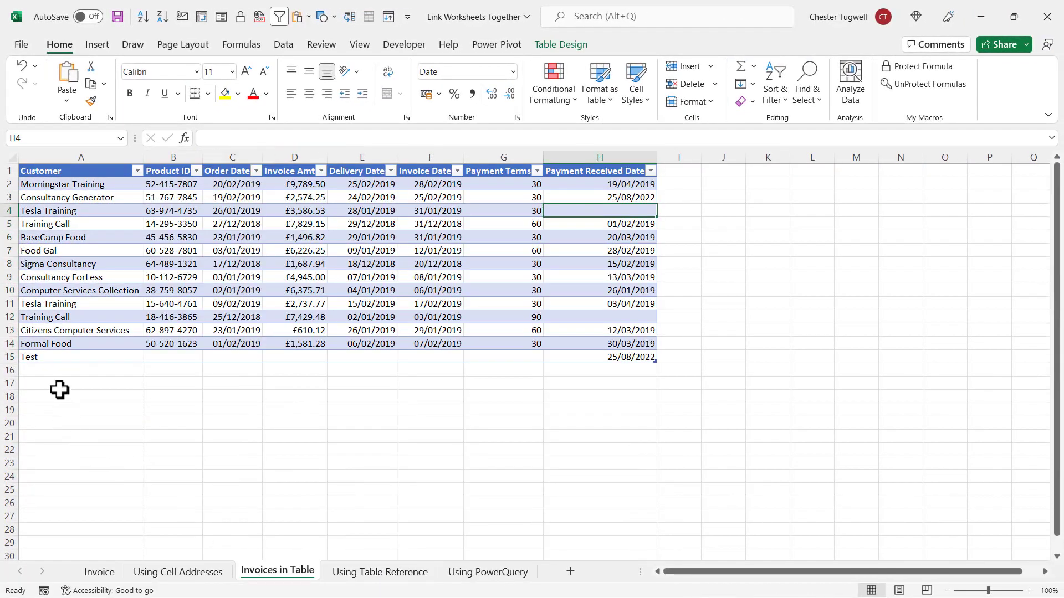
click(47, 370)
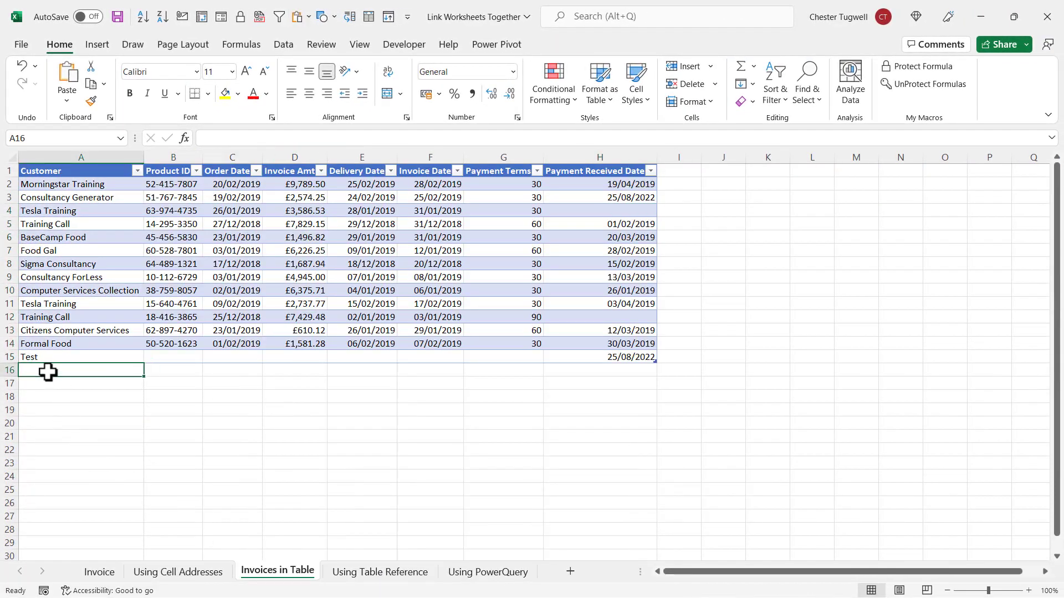
text(T)
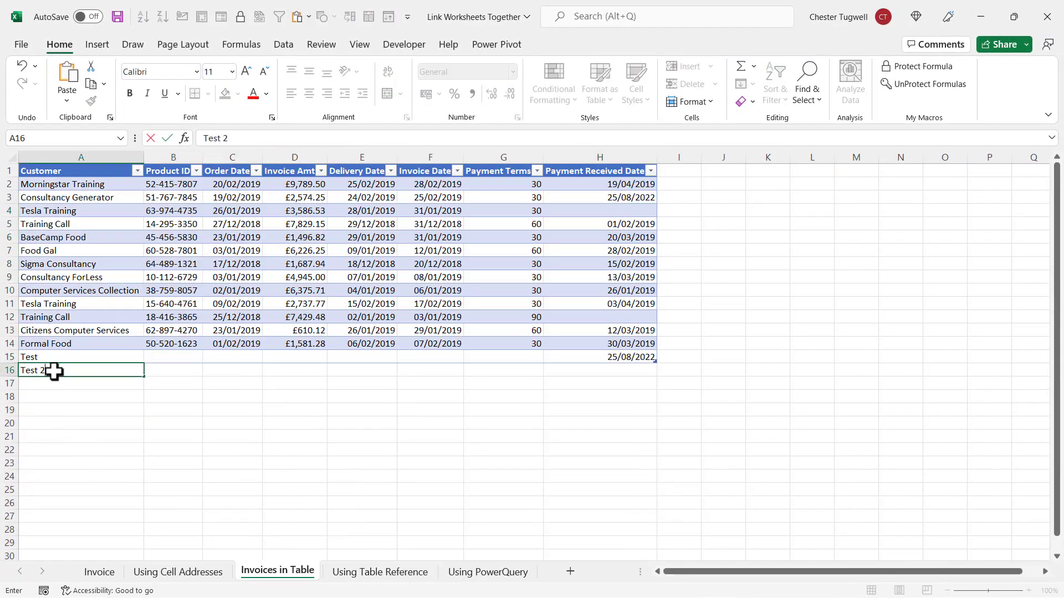
text(est 2)
click(620, 369)
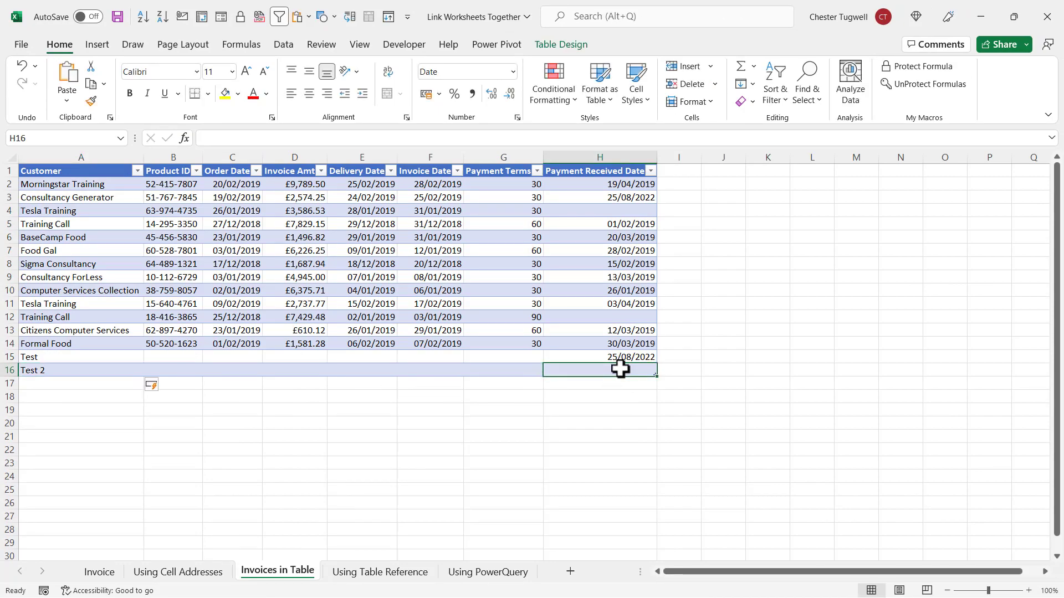
key(ctrl+semicolon)
key(Return)
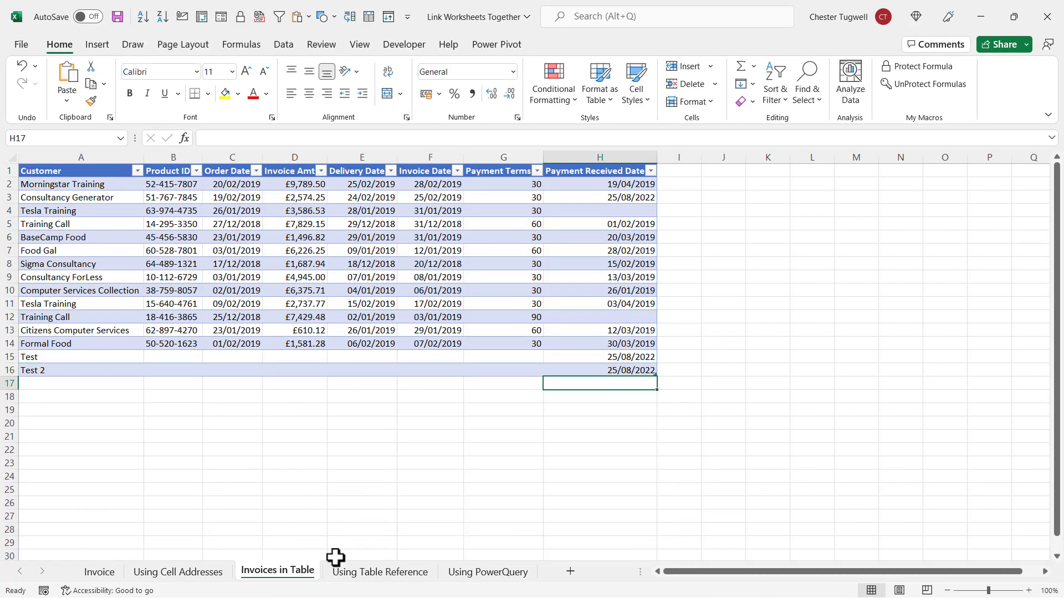
Step: Format cells B16:B28 on the Using Table Reference sheet as Short Date
click(351, 576)
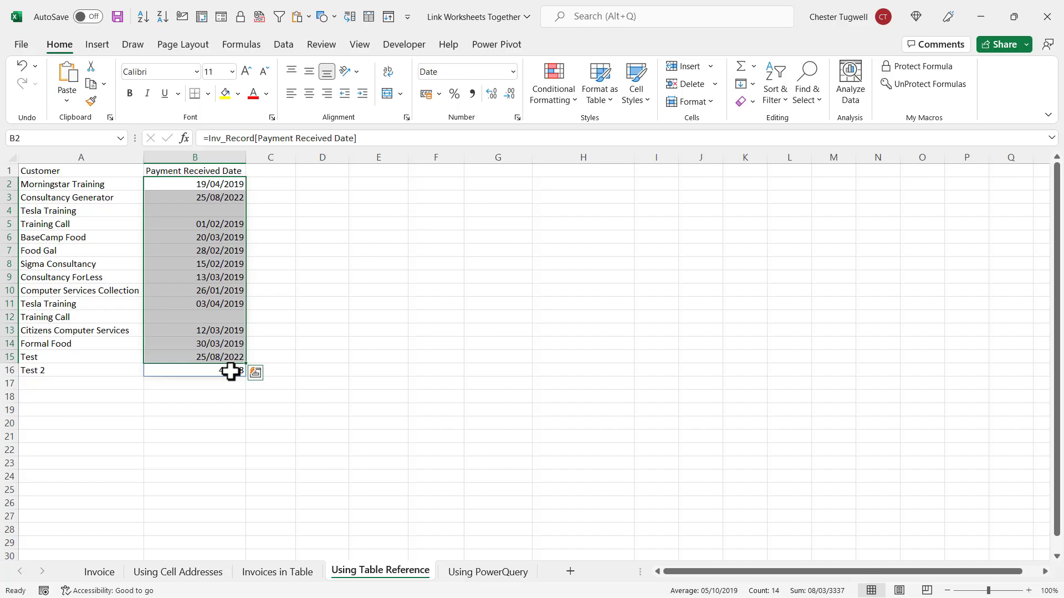
drag(230, 371, 212, 526)
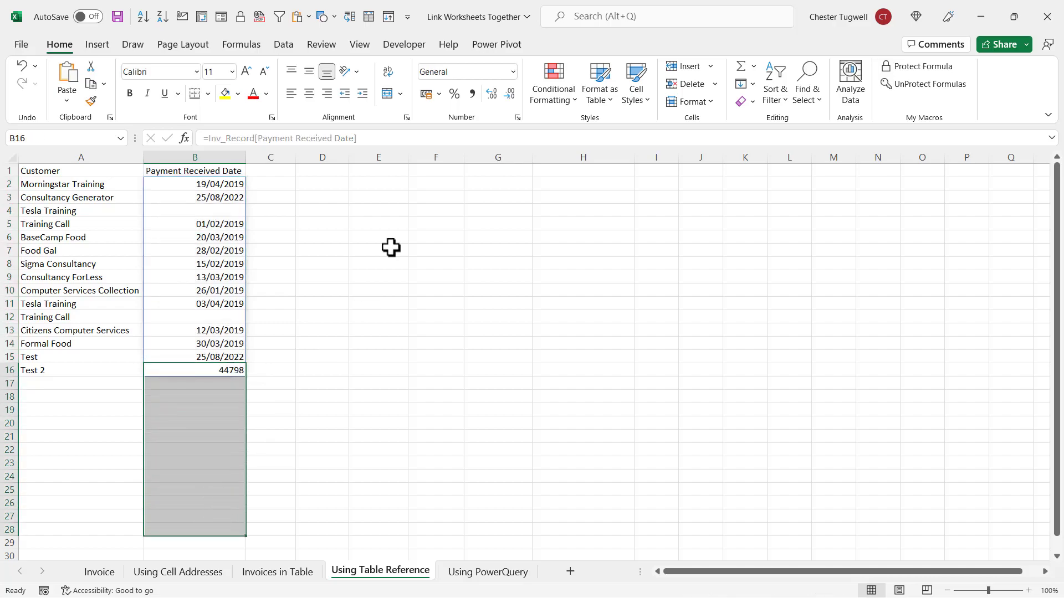
click(515, 69)
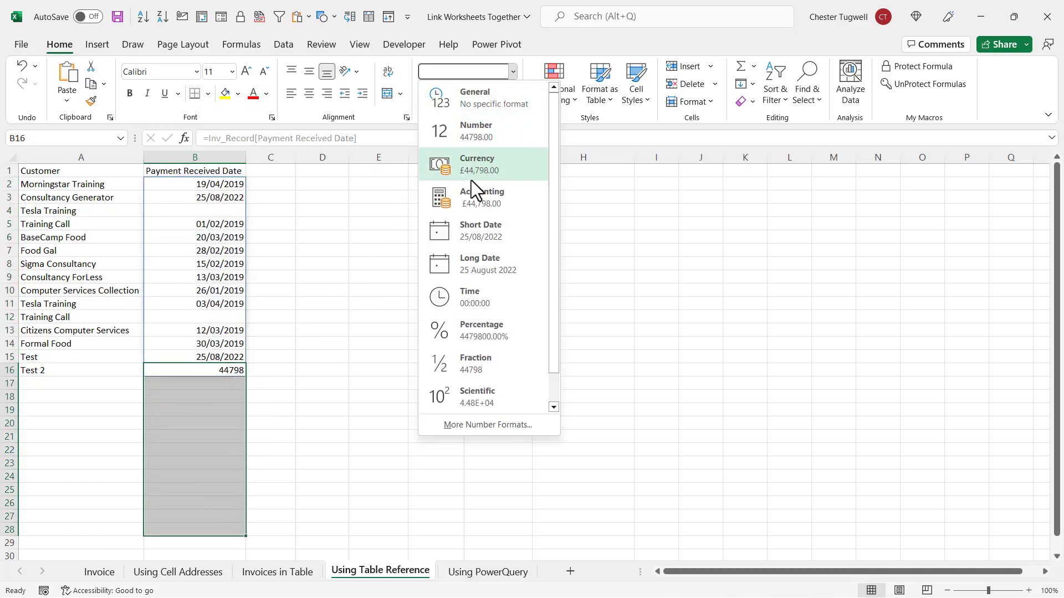
click(462, 235)
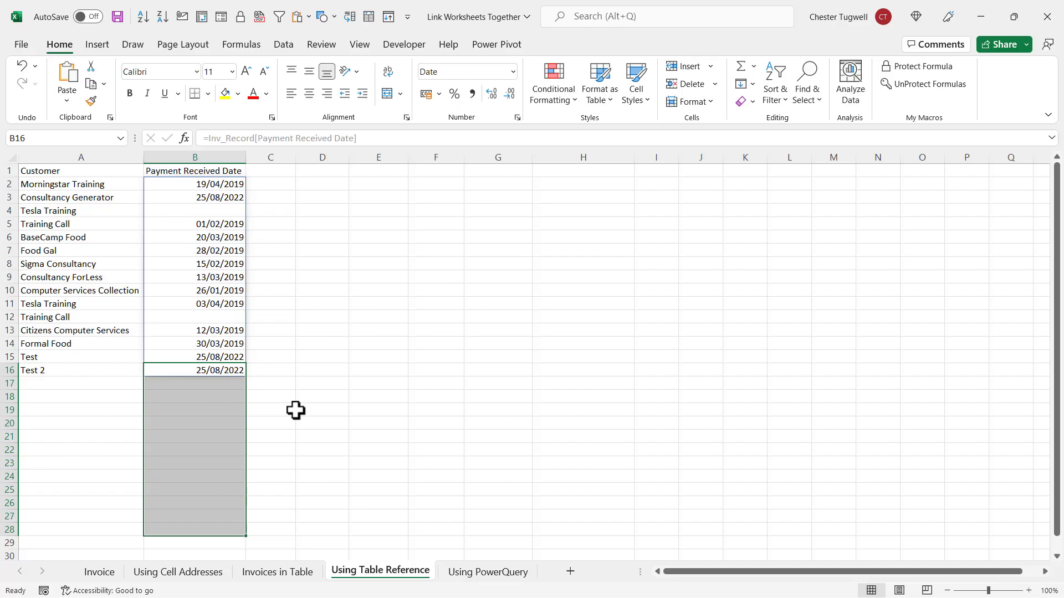
Step: Create a new blank workbook and arrange it side by side with the Invoices in Table sheet
click(297, 578)
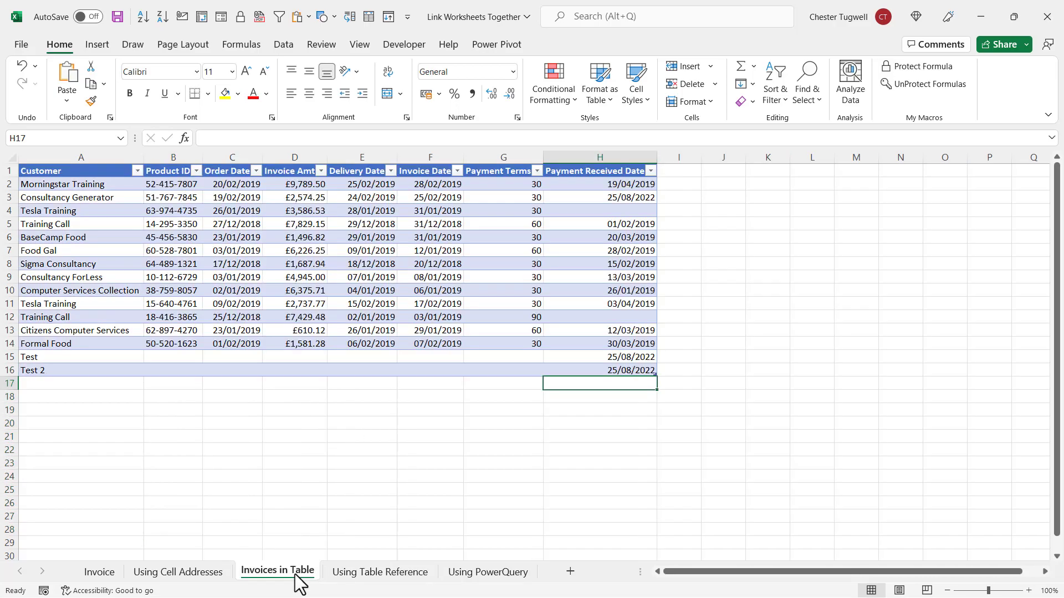
click(295, 250)
key(ctrl+n)
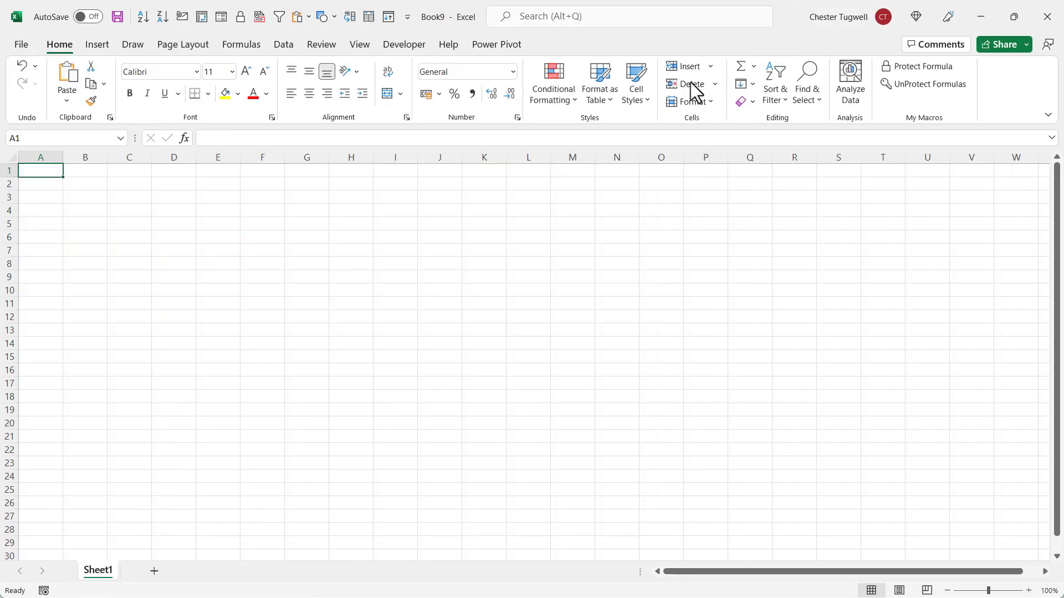
key(super+Down)
key(super+Left)
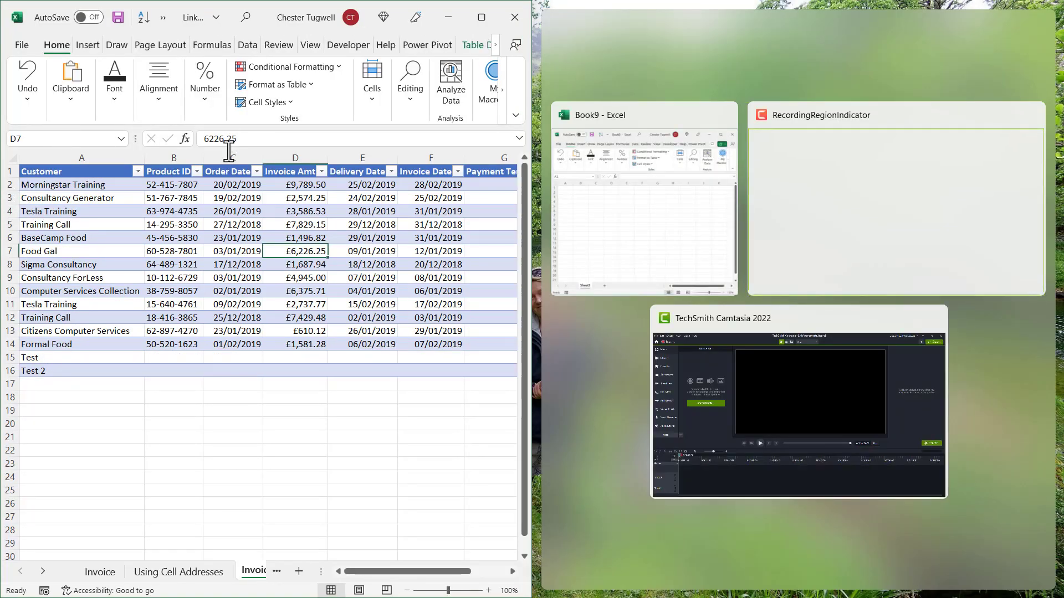
click(638, 215)
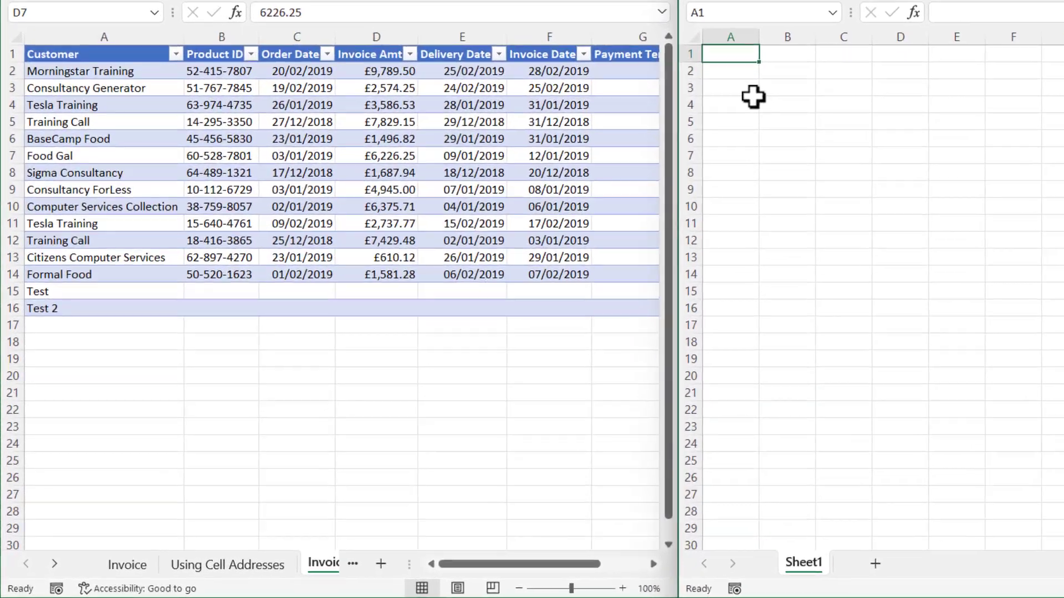
Step: Enter a formula in A1 of the new workbook that references the entire Inv_Record table with headers, Inv_Record[#All]
text(=)
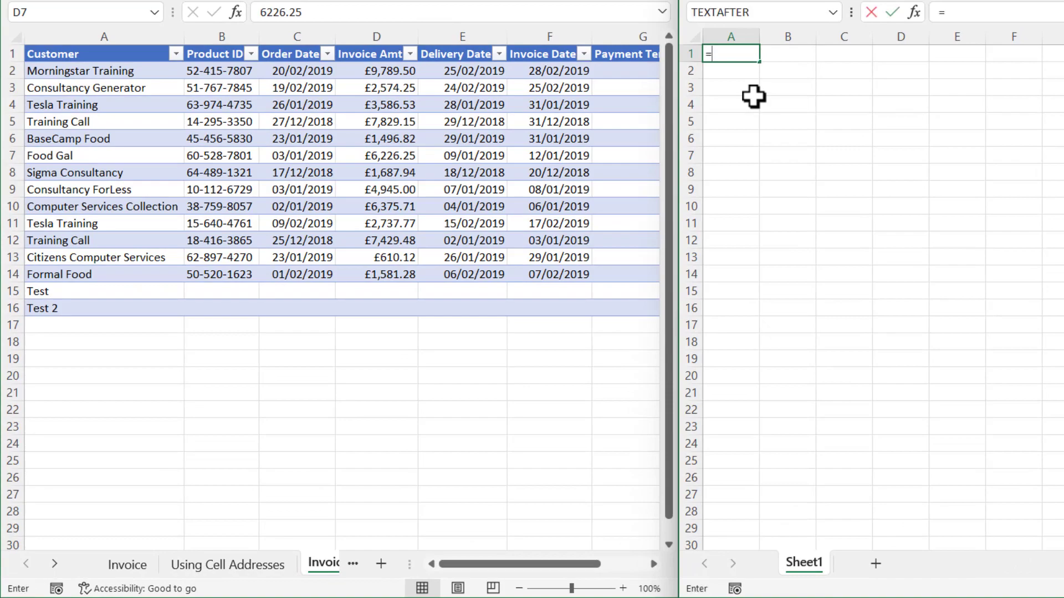
click(100, 53)
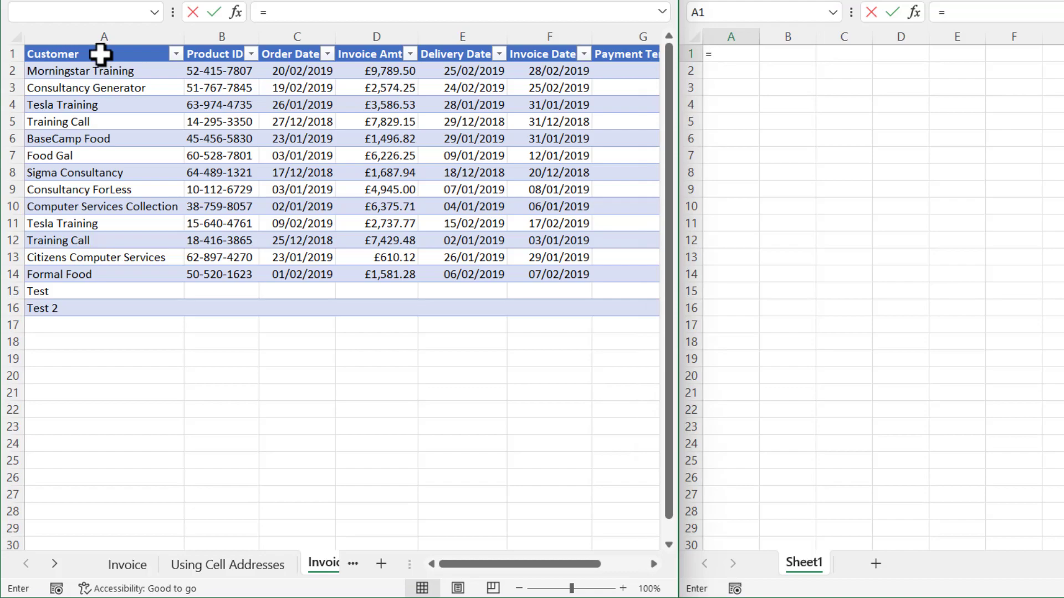
drag(100, 54, 486, 309)
key(Return)
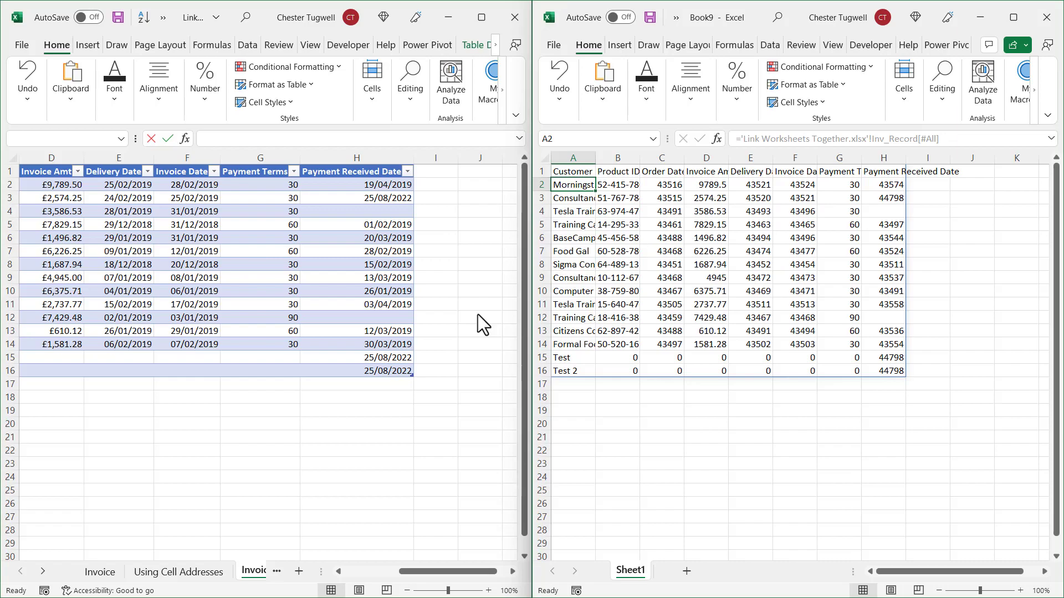
Step: Add a new row to the Inv_Record table with Test 3 as the customer in A17
drag(406, 567, 318, 584)
click(47, 385)
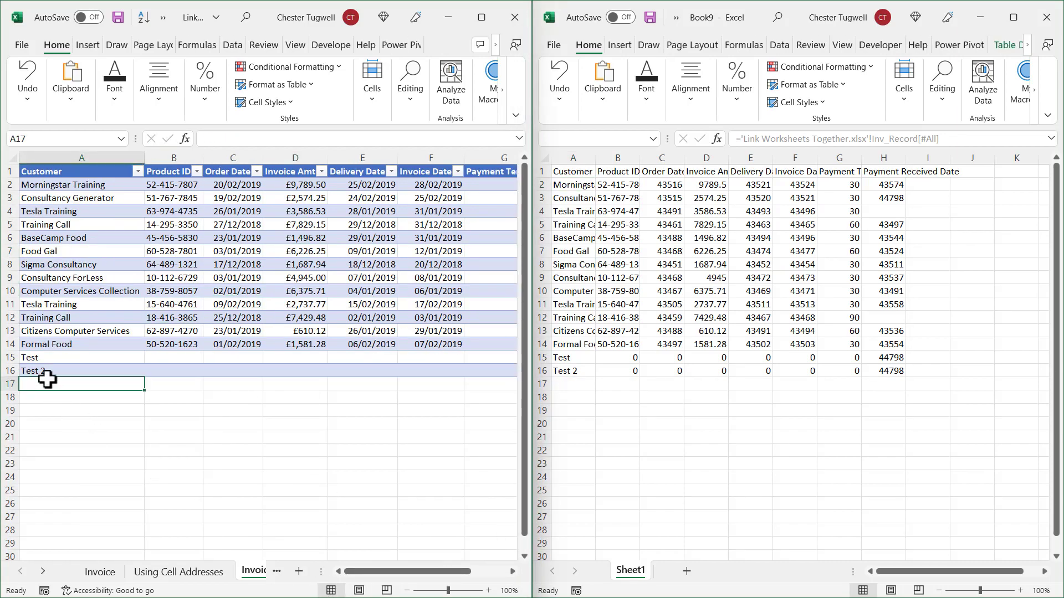
text(Test 3)
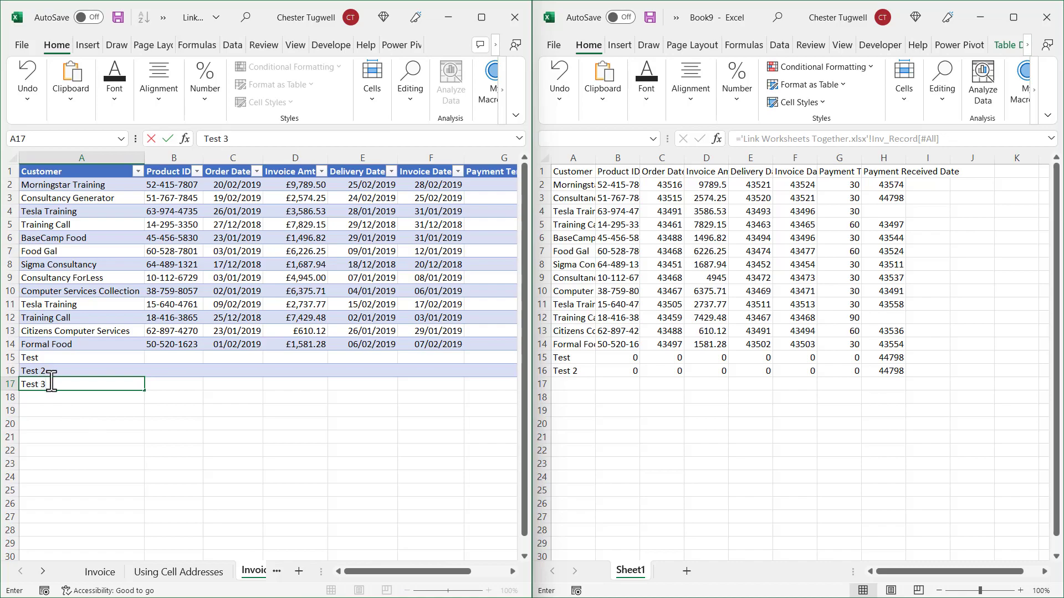
click(83, 435)
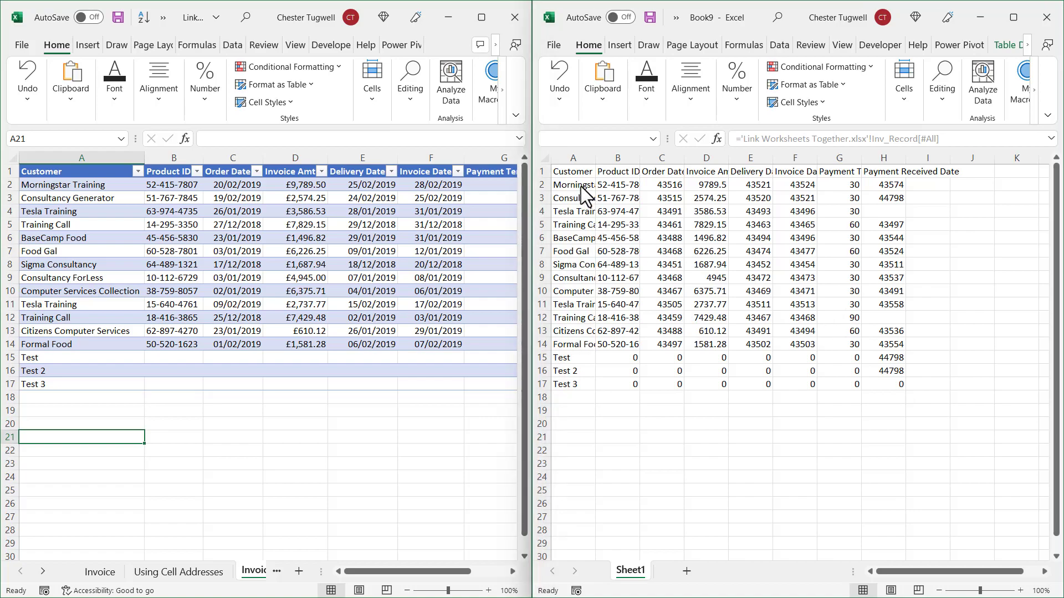
Step: Replace the new workbook's linked data with a formula in A1 referencing Inv_Record[[#All],[Customer]], and autofit column A
drag(570, 173, 914, 387)
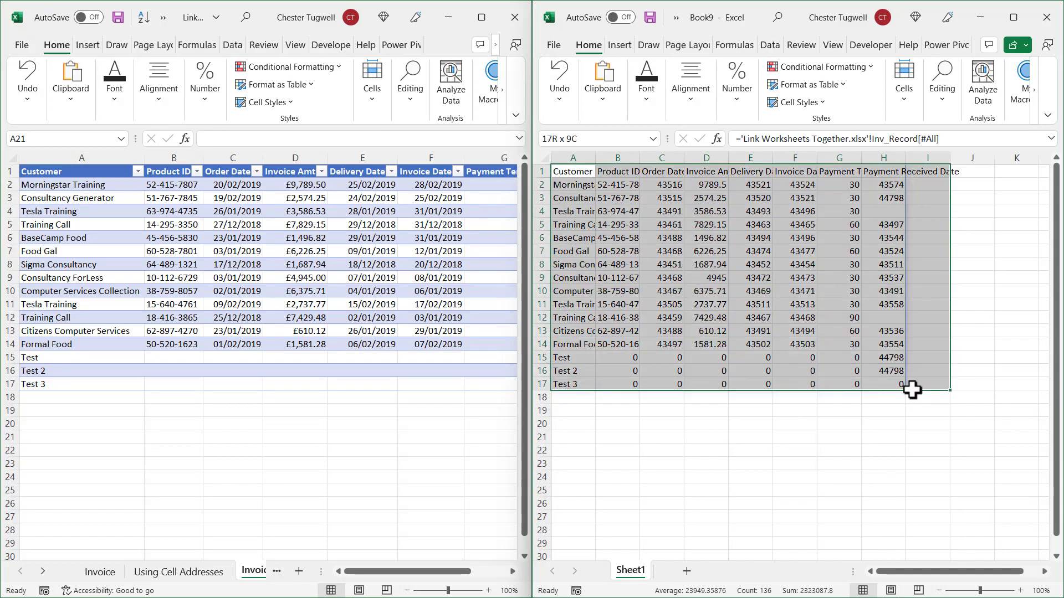
key(Delete)
click(574, 173)
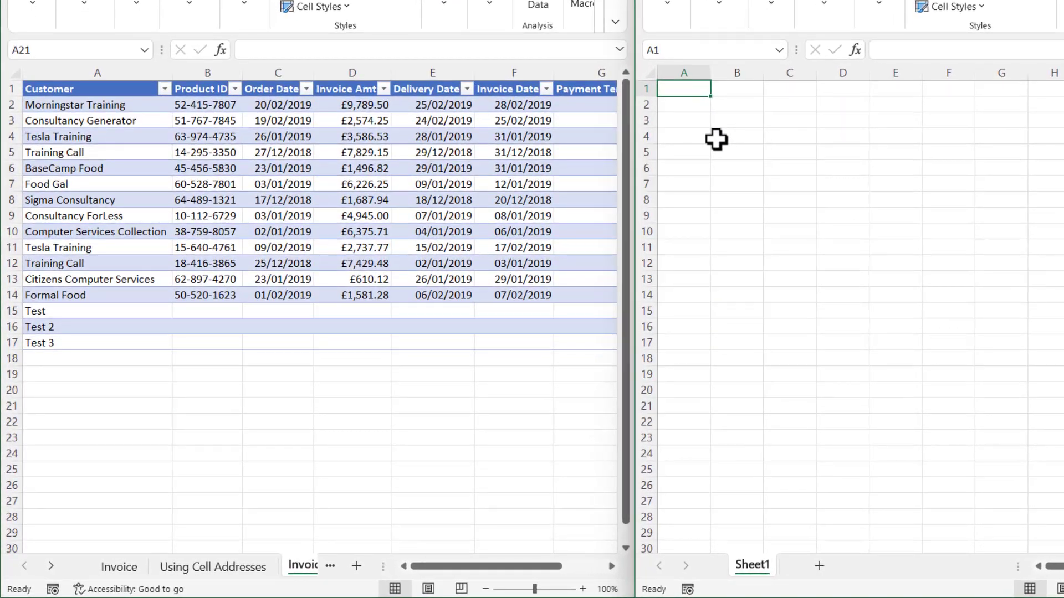
text(=)
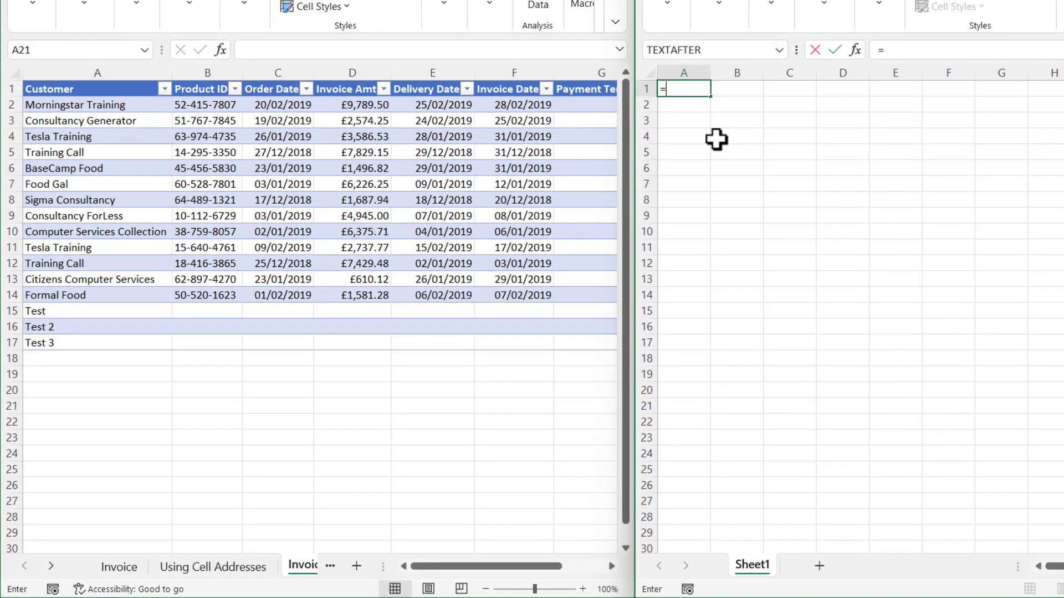
click(118, 89)
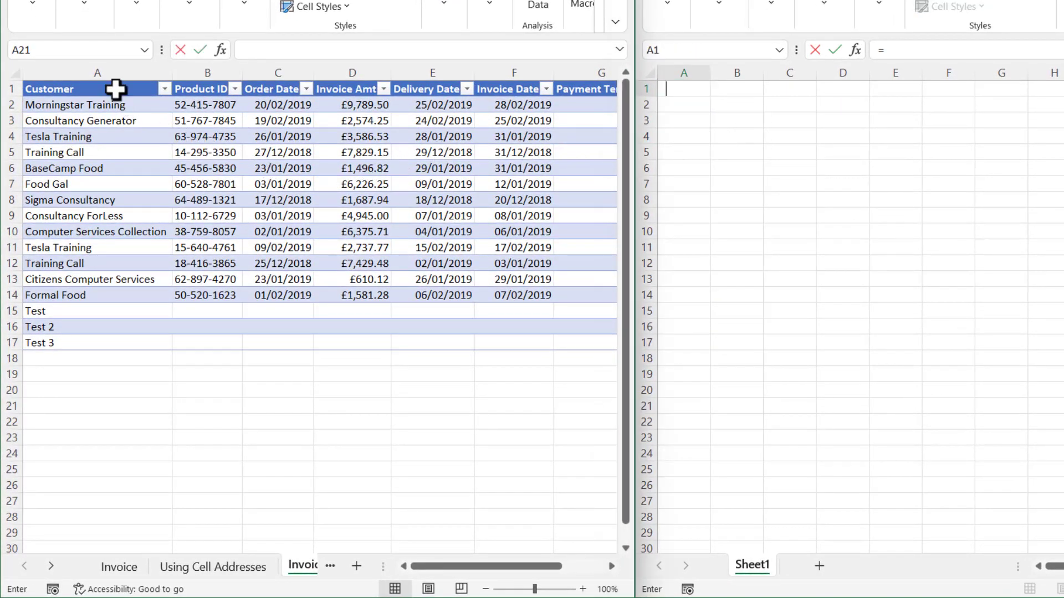
drag(119, 86, 116, 349)
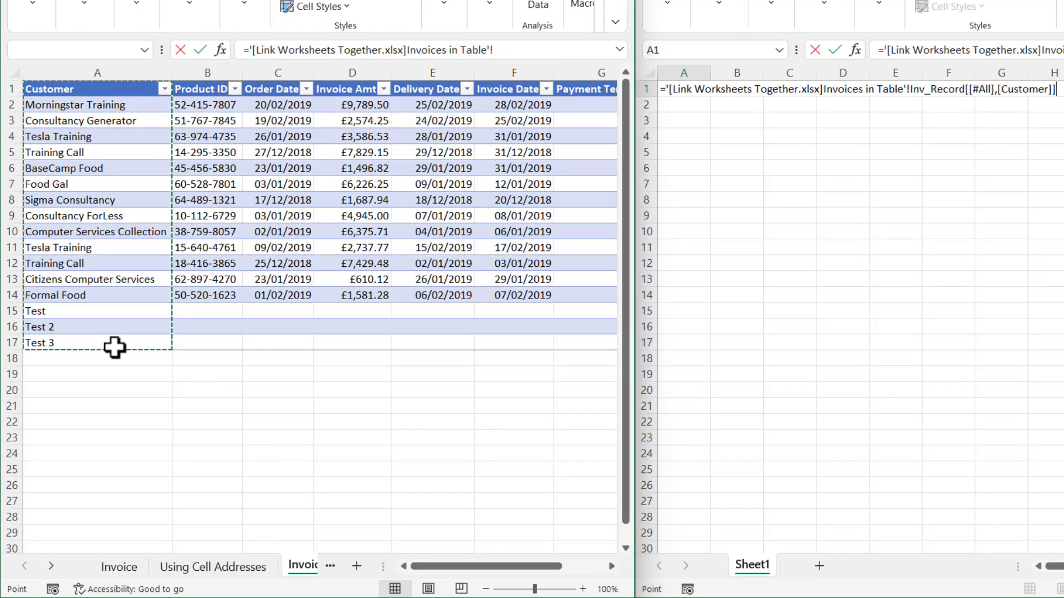
key(Return)
double_click(710, 73)
Step: Enter a formula in B1 of the new workbook referencing the table's whole Payment Received Date column, including its header
click(831, 89)
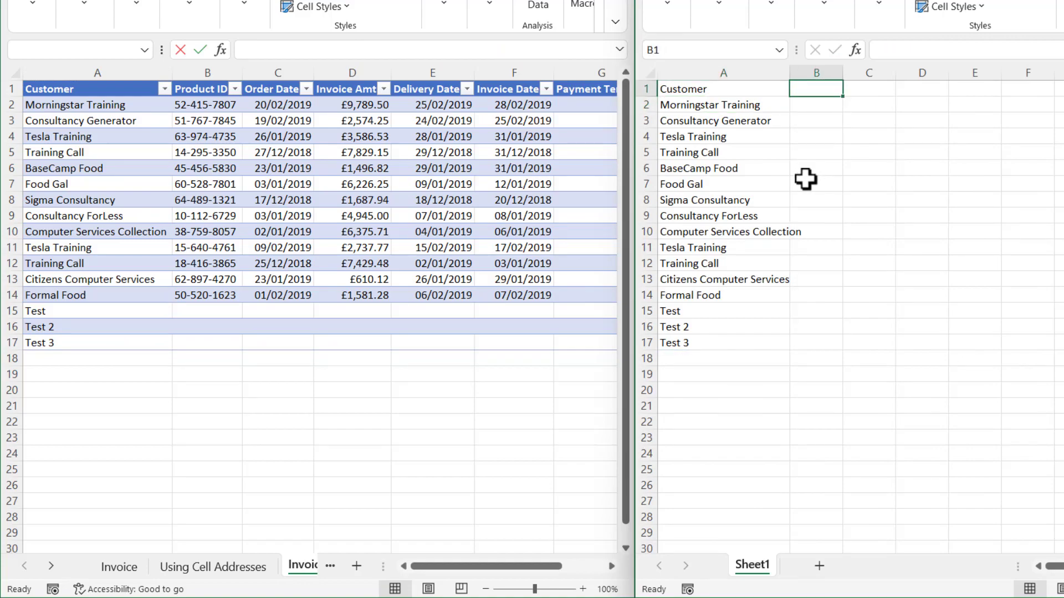
text(=)
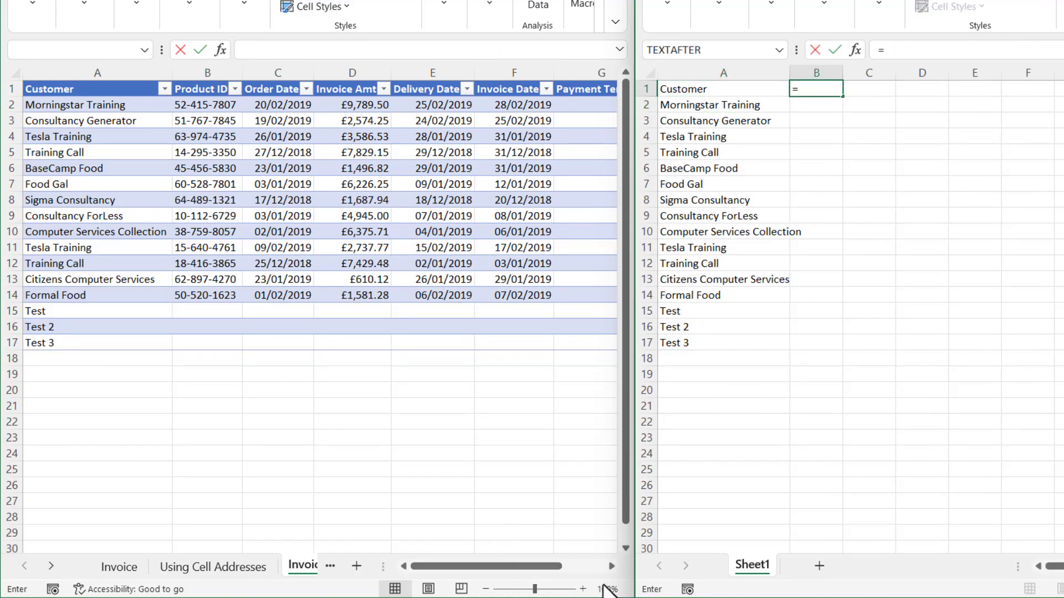
click(609, 567)
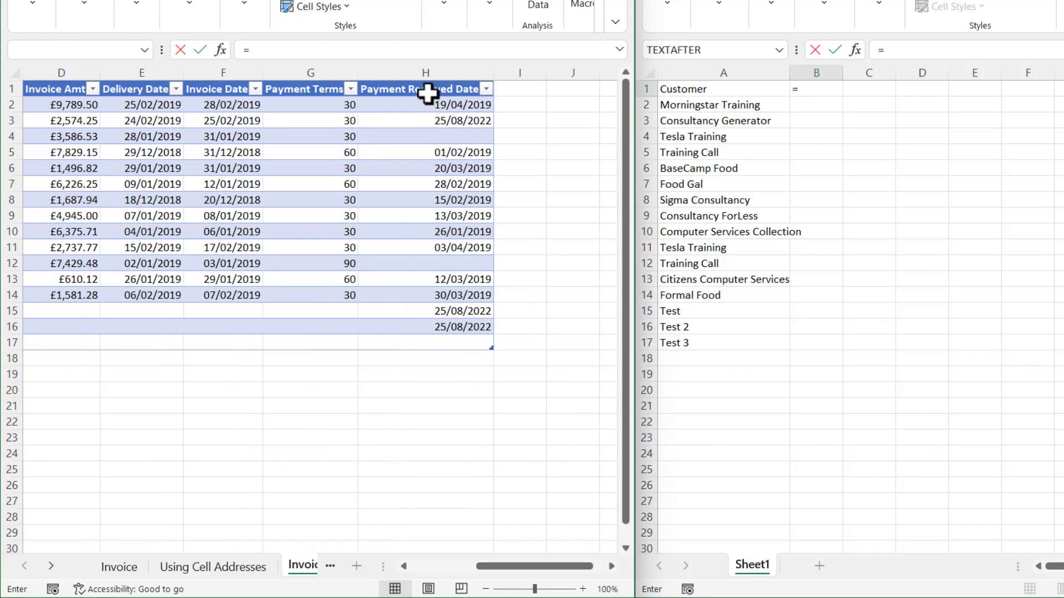
drag(427, 97, 428, 349)
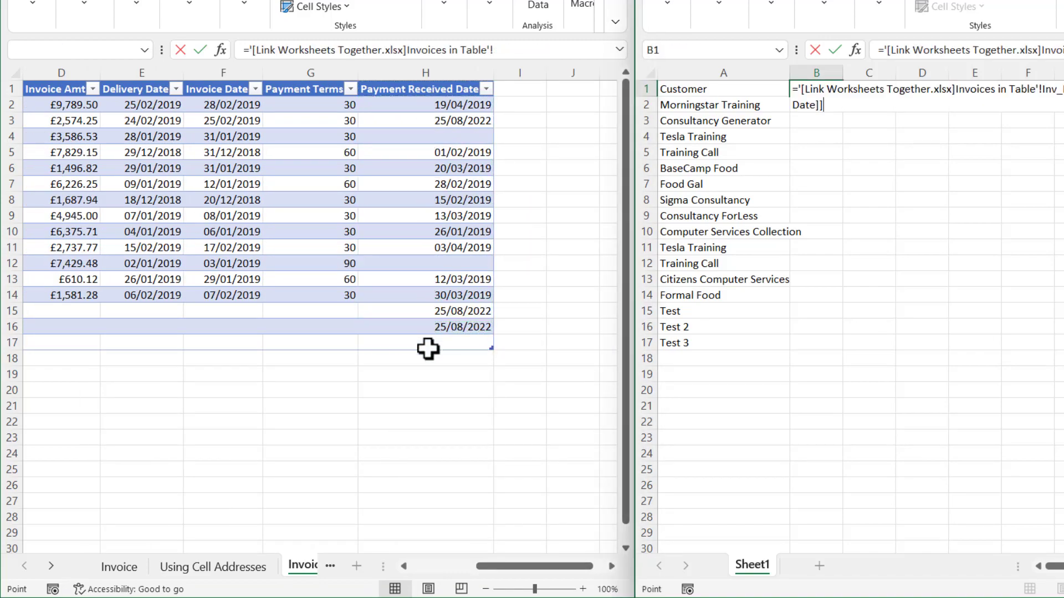
key(Return)
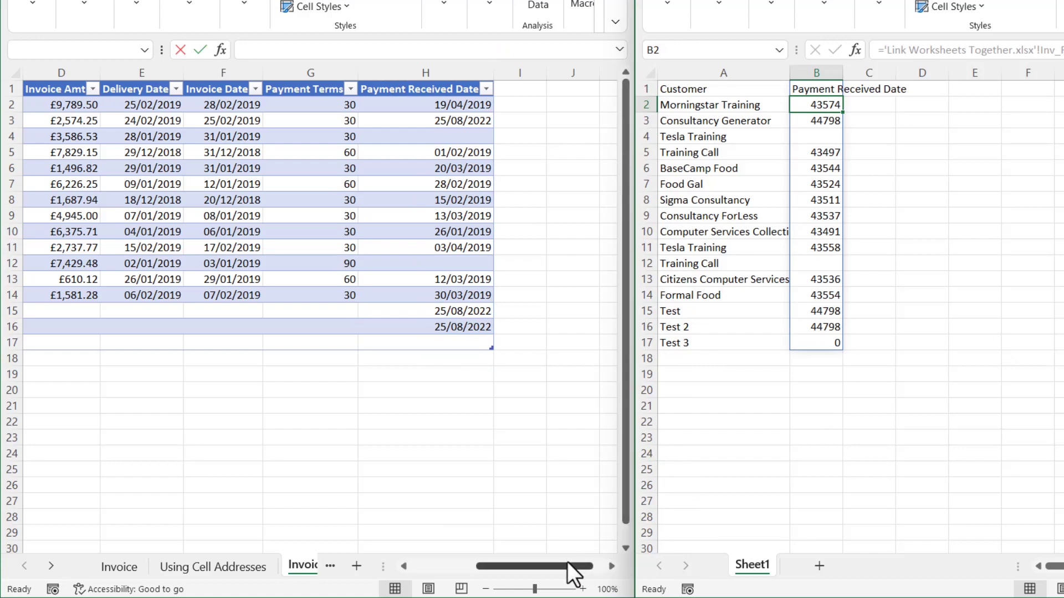
Step: Add another row to the Inv_Record table with Test 4 as the customer in A18
drag(563, 566, 440, 567)
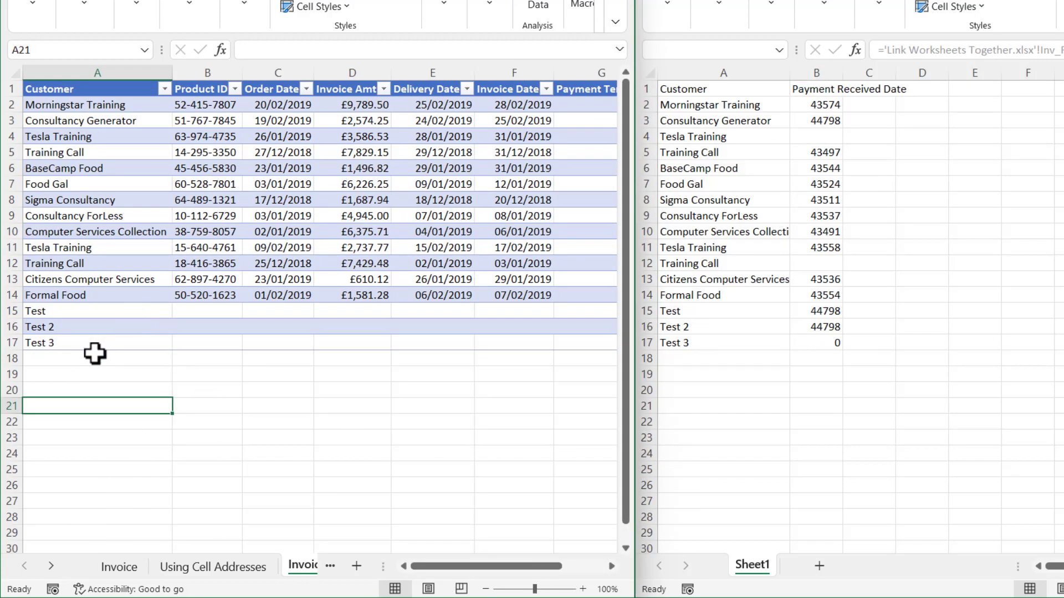
click(100, 356)
text(Test 4)
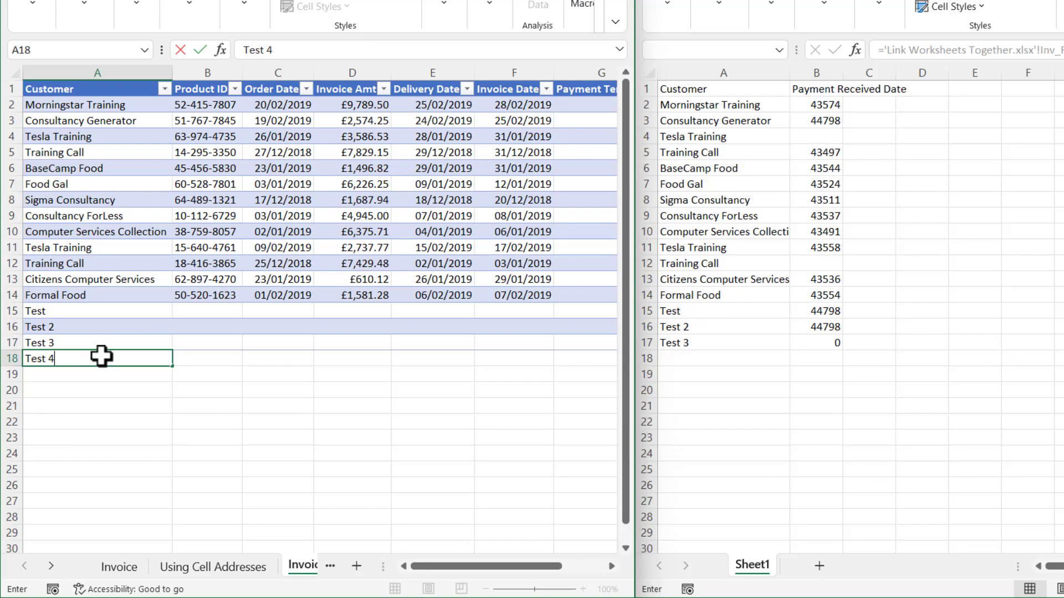
key(Return)
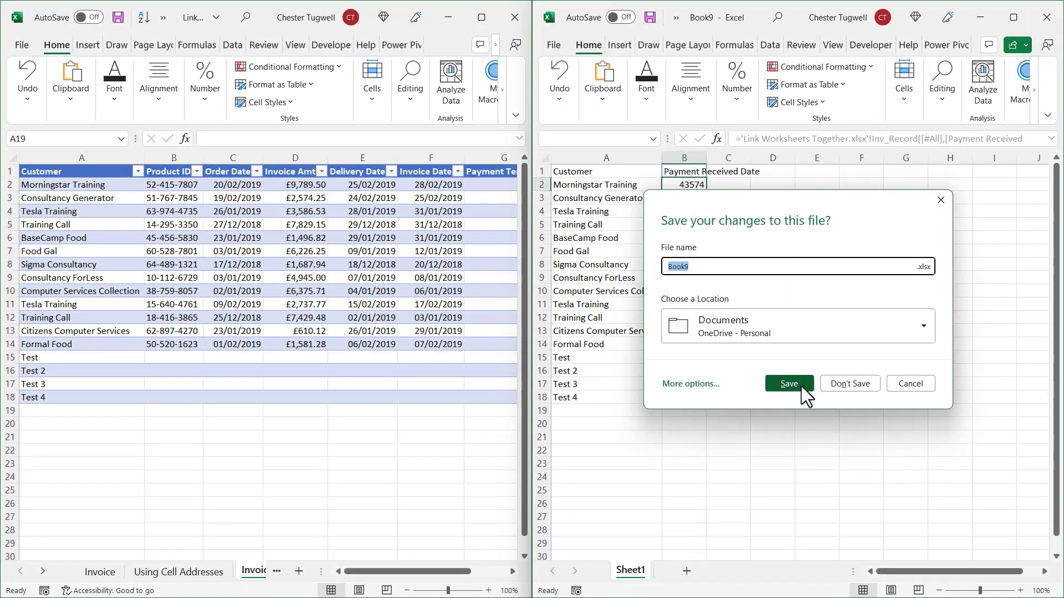
Step: Close the new workbook without saving and maximize the Link Worksheets Together workbook
click(843, 384)
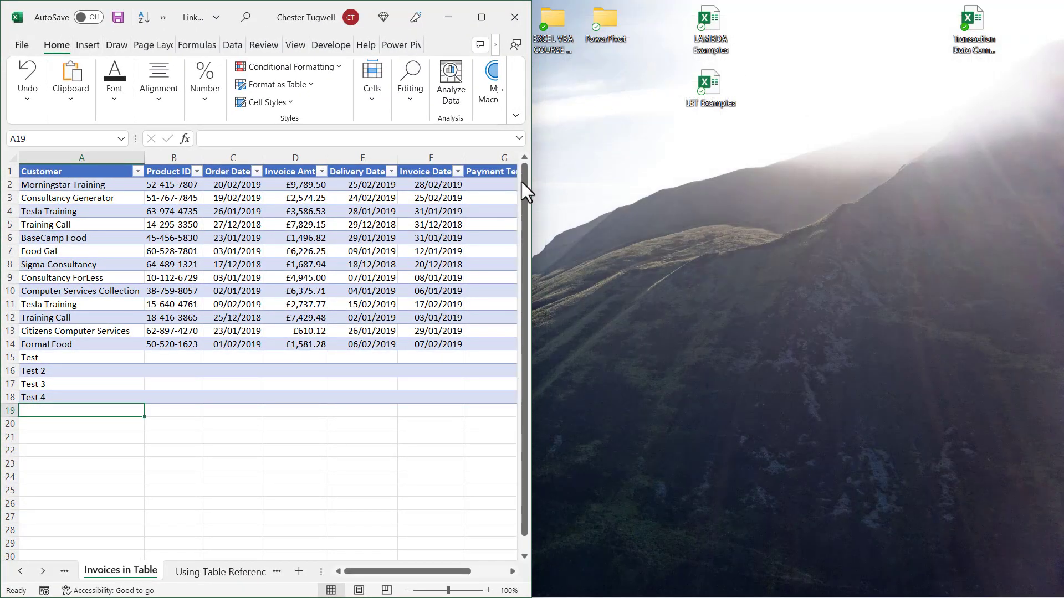
click(481, 17)
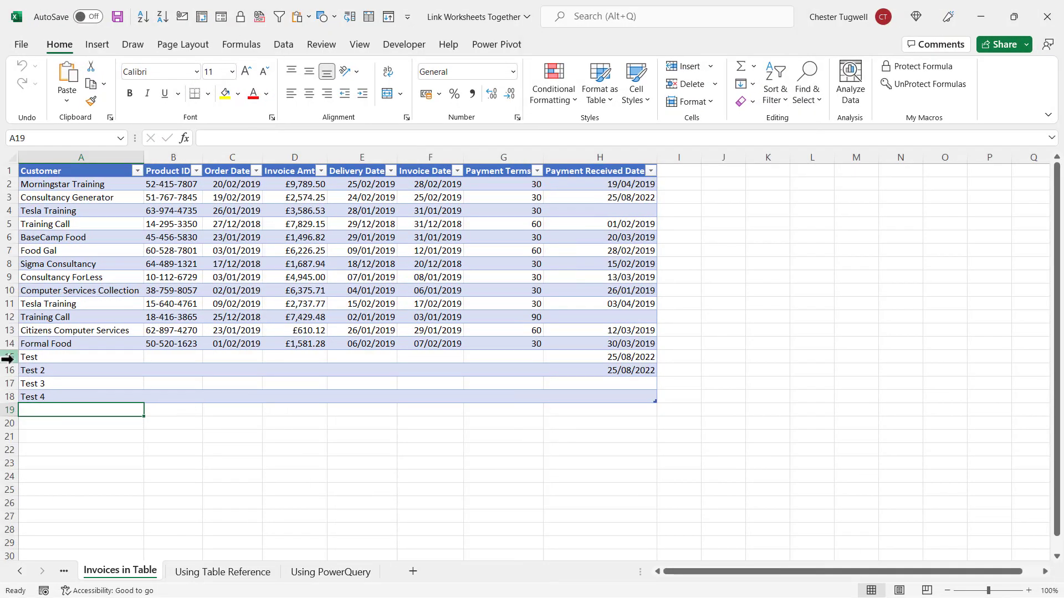
Step: Delete rows 15 to 18, containing the test entries, from the Invoices in Table sheet
drag(6, 359, 10, 400)
right_click(11, 395)
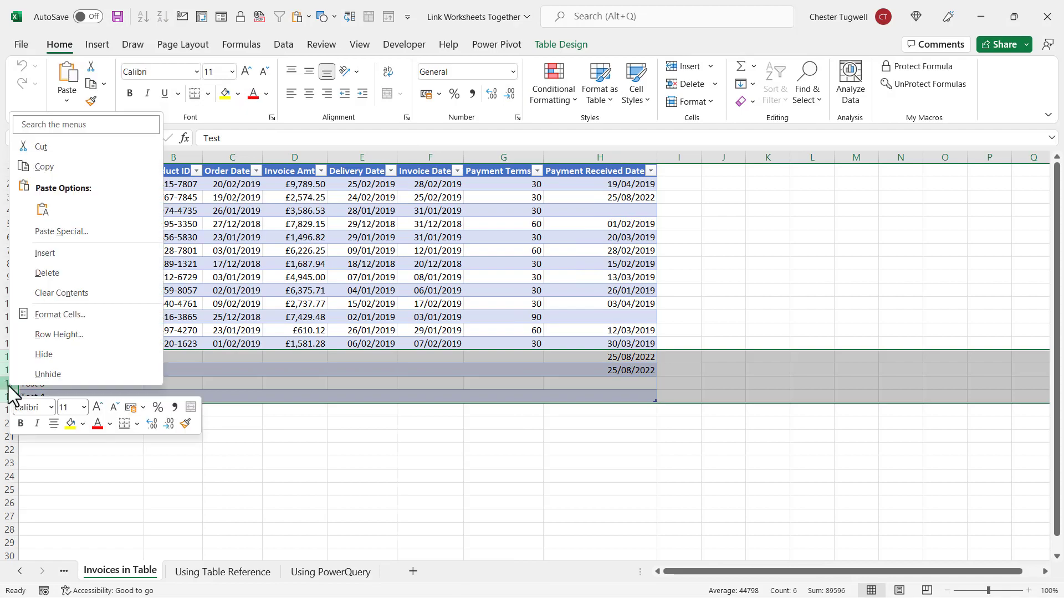
click(45, 274)
click(219, 460)
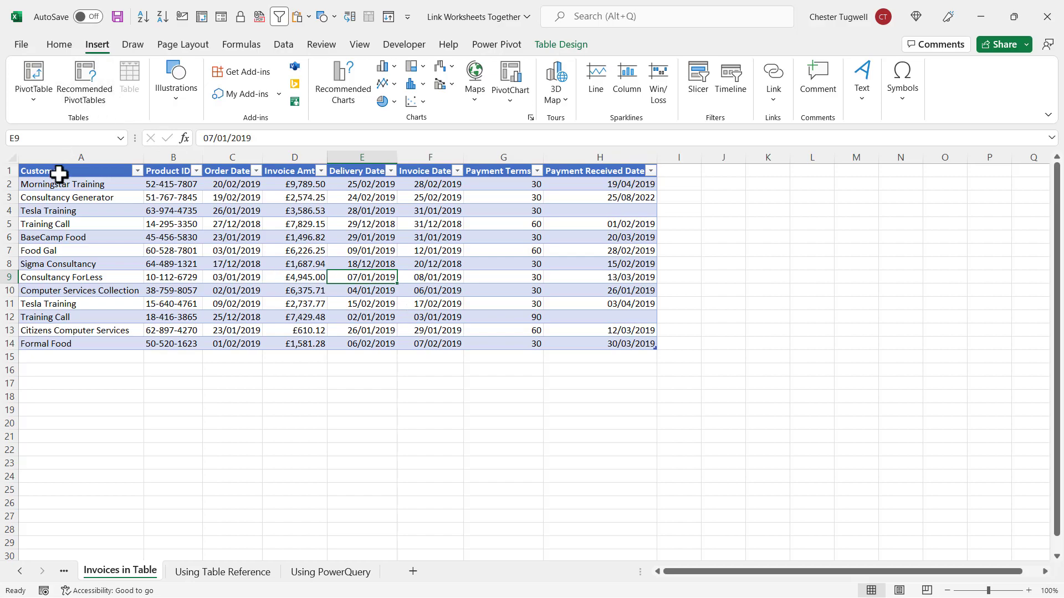
Step: Load the Inv_Record table into the Power Query Editor and view its columns through Payment Received Date
click(349, 228)
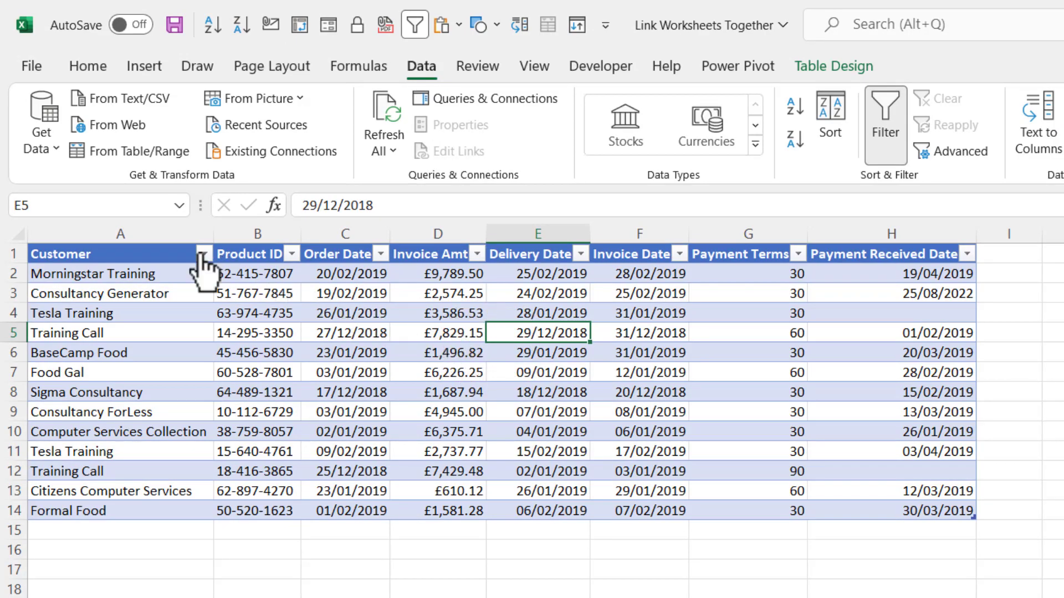
click(121, 151)
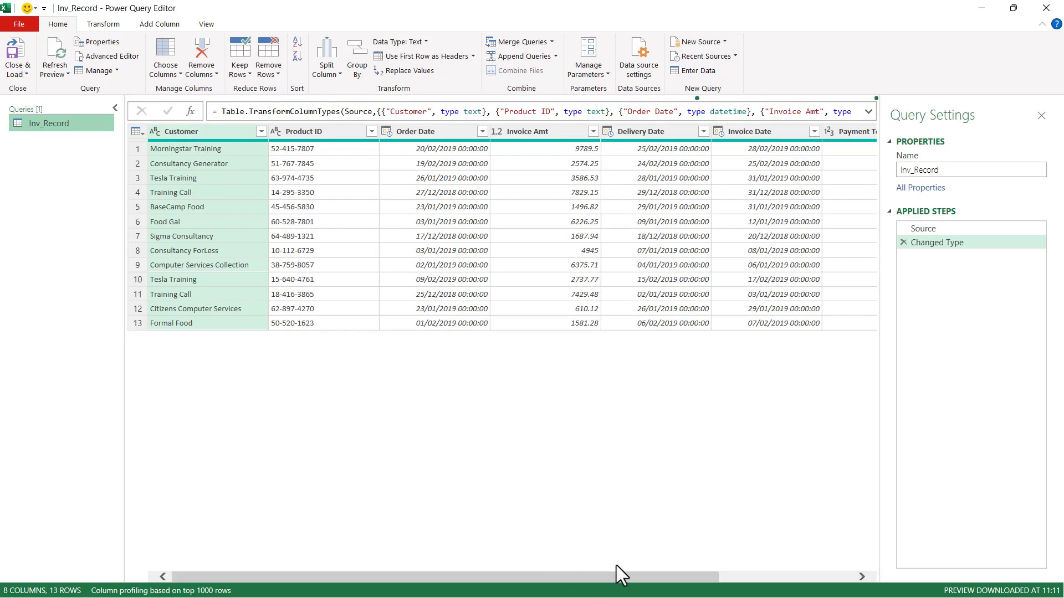
drag(616, 573, 539, 576)
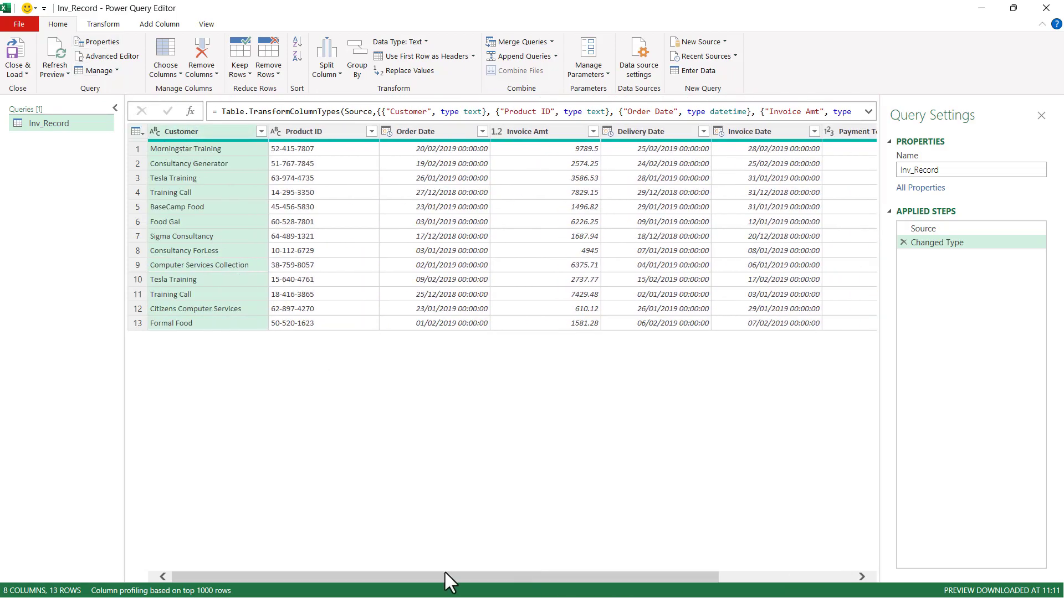
drag(445, 572, 709, 567)
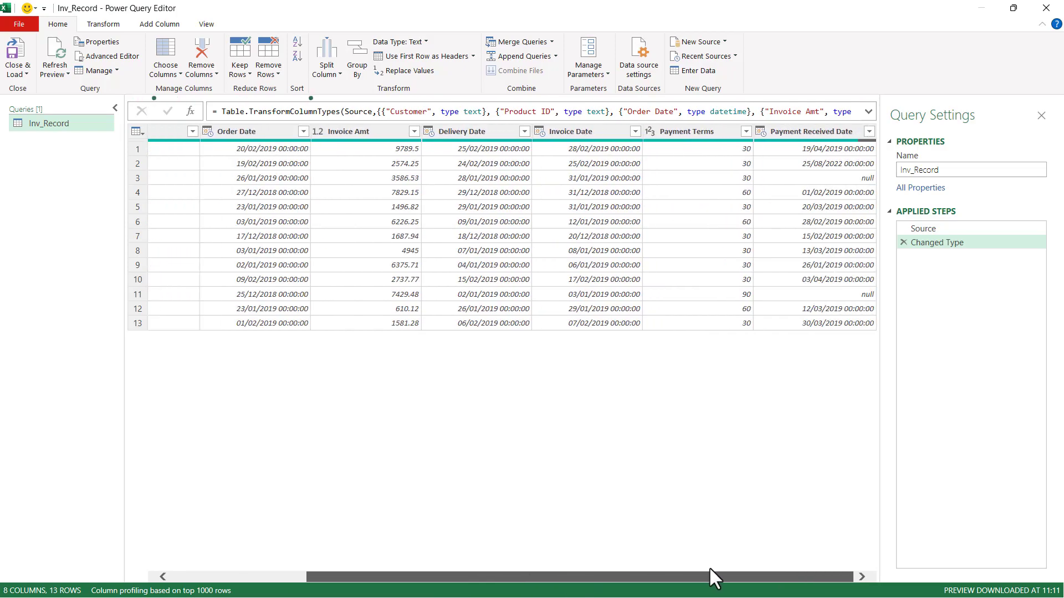
Step: Keep only the Customer and Payment Received Date columns in the query and set Payment Received Date to the Date type
click(785, 132)
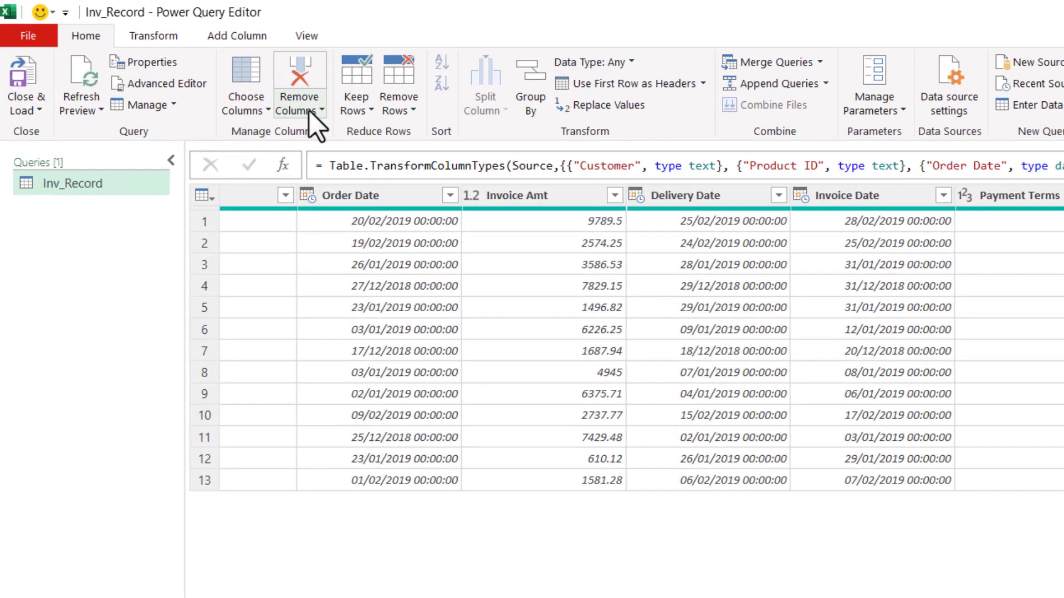
click(318, 108)
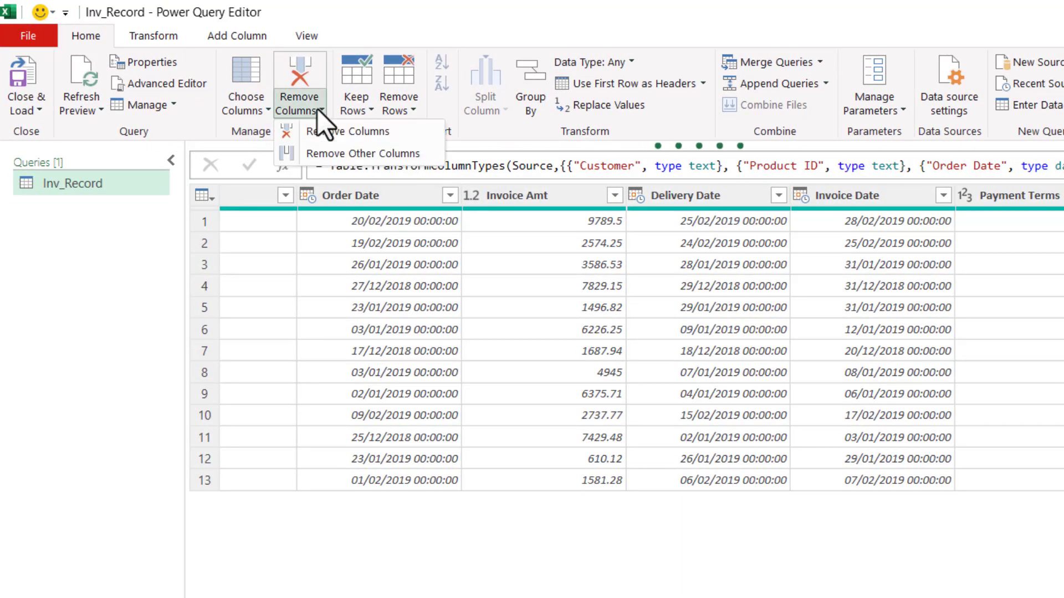
click(322, 153)
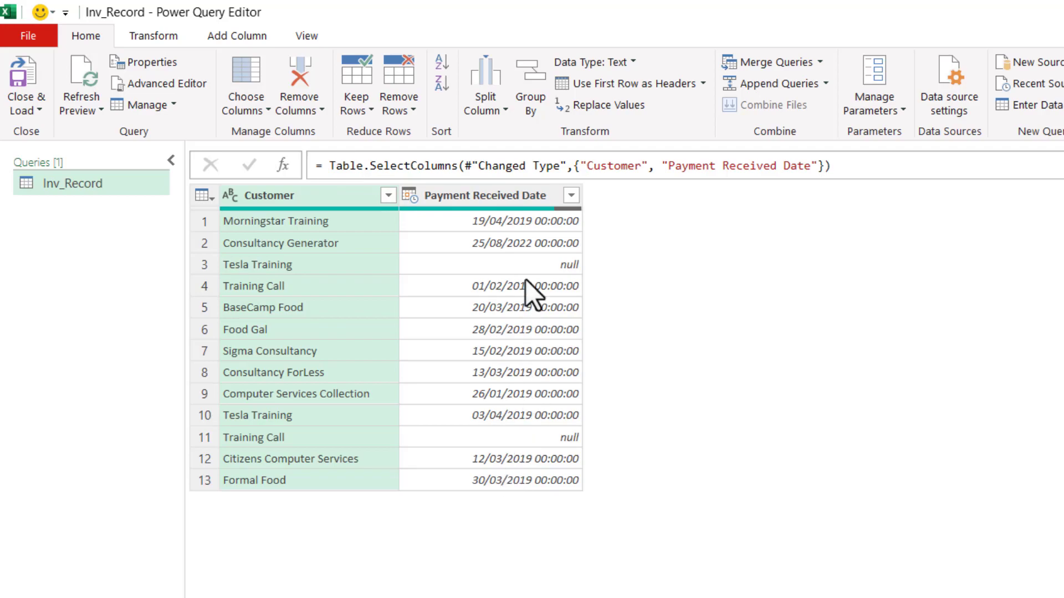
click(412, 195)
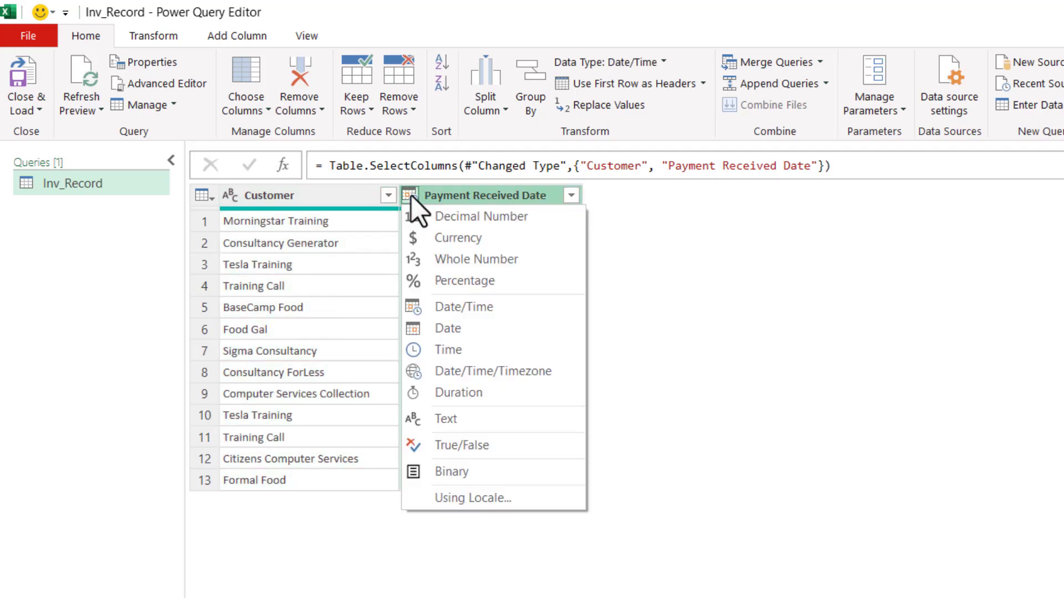
click(436, 328)
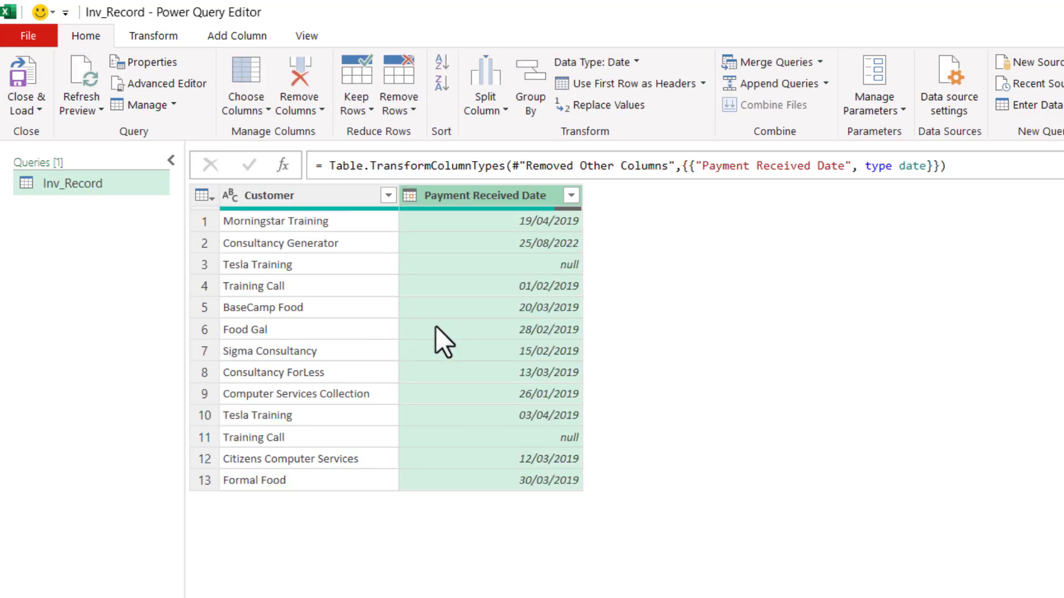
Step: Load the query to a new worksheet and move the Inv_Record sheet directly after Invoices in Table
click(22, 68)
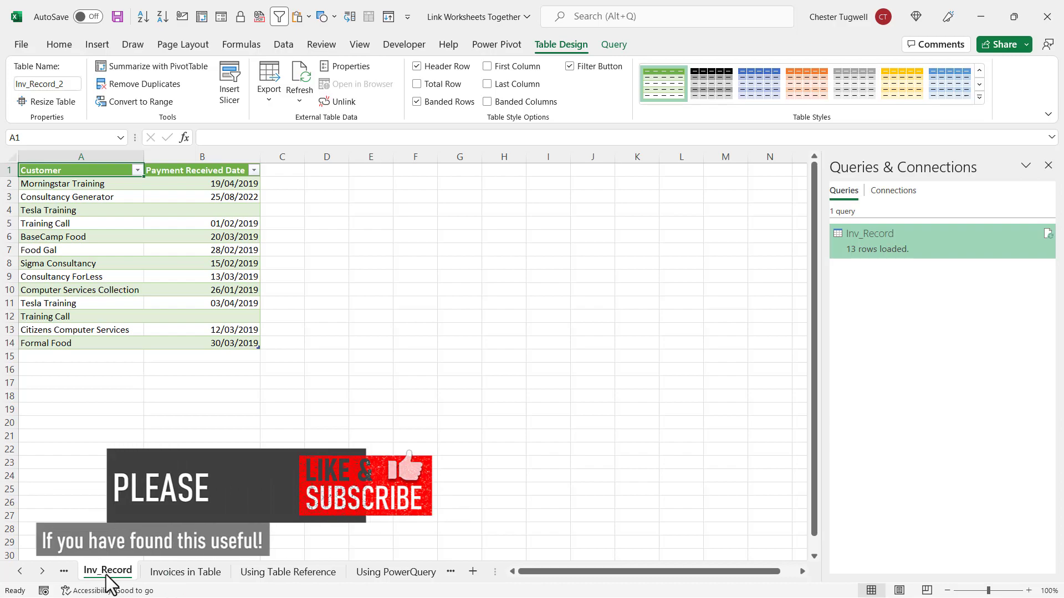
drag(106, 574, 229, 584)
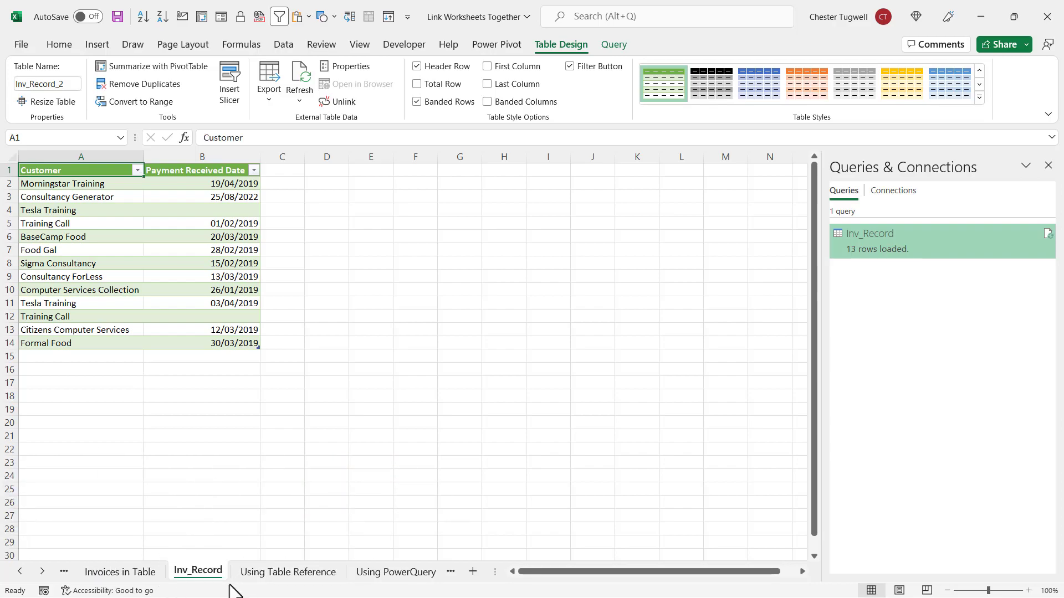
Step: Add a row to the table on the Invoices in Table sheet with Test 1 as the customer in A15
click(121, 576)
click(53, 357)
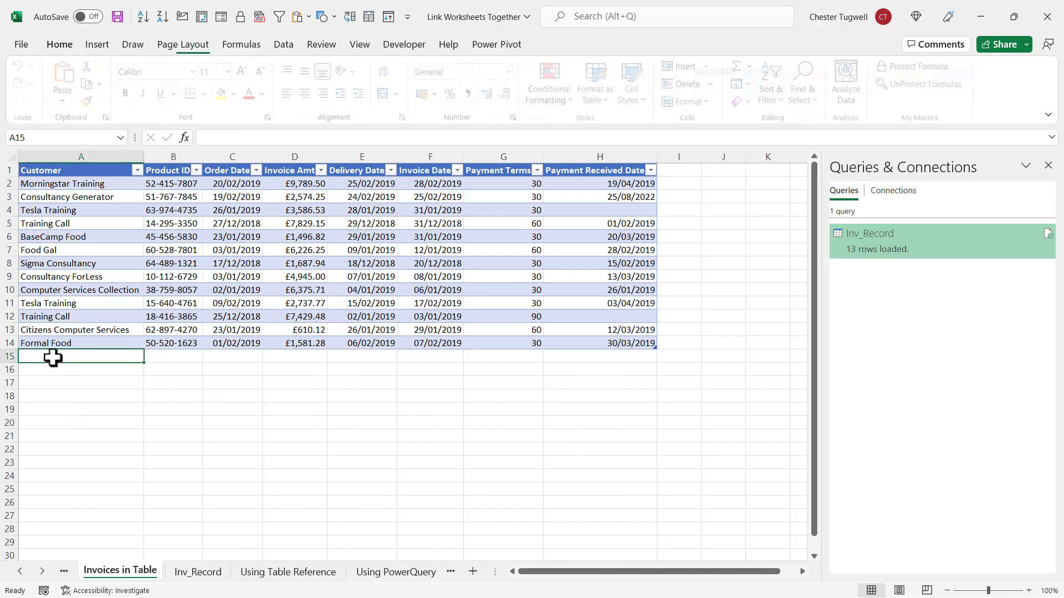
text(Teds)
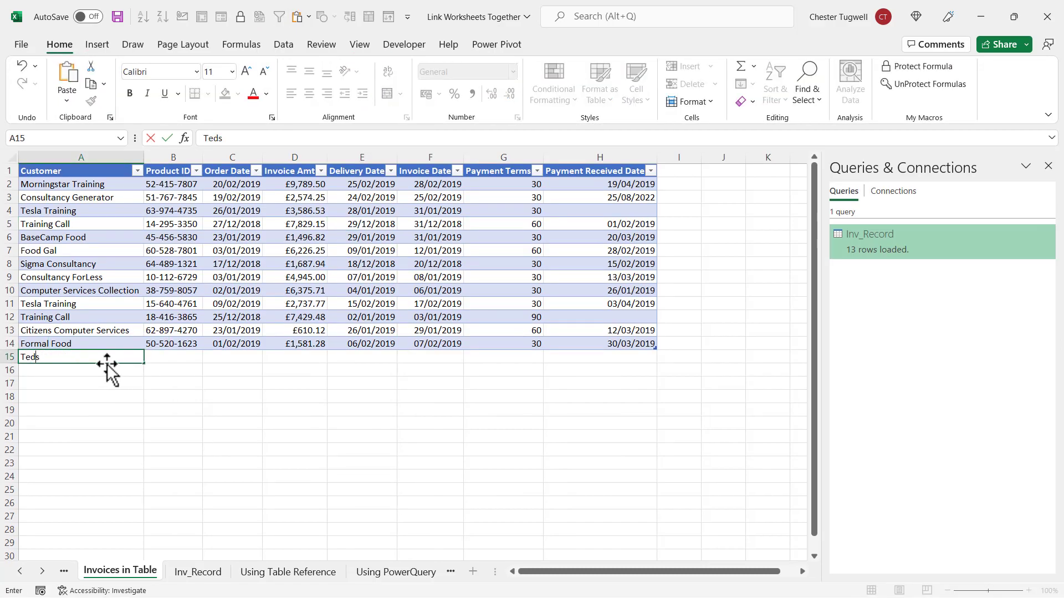
key(BackSpace)
key(BackSpace)
text(st 1)
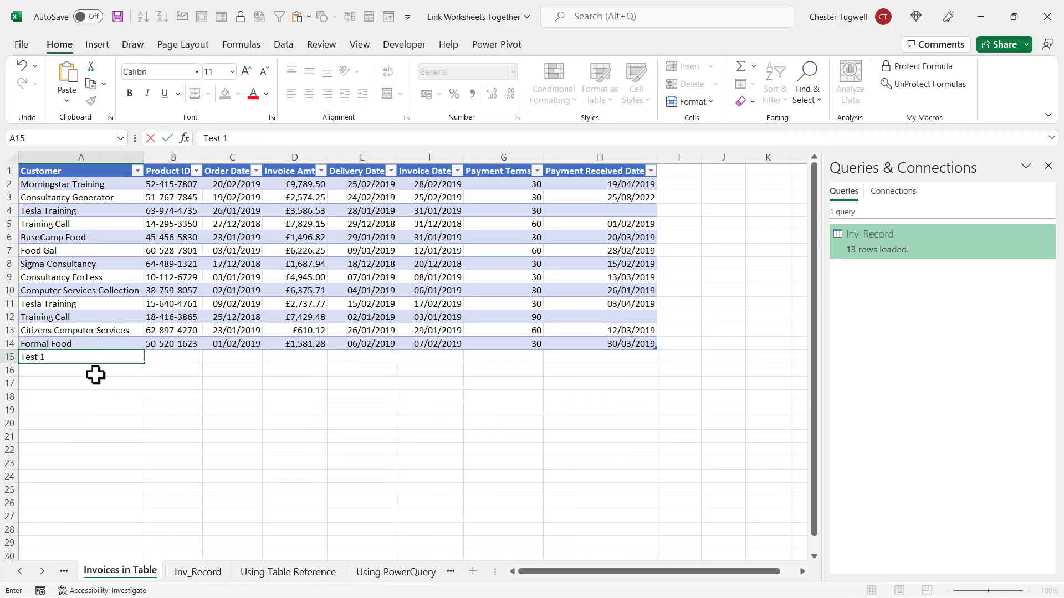
click(109, 397)
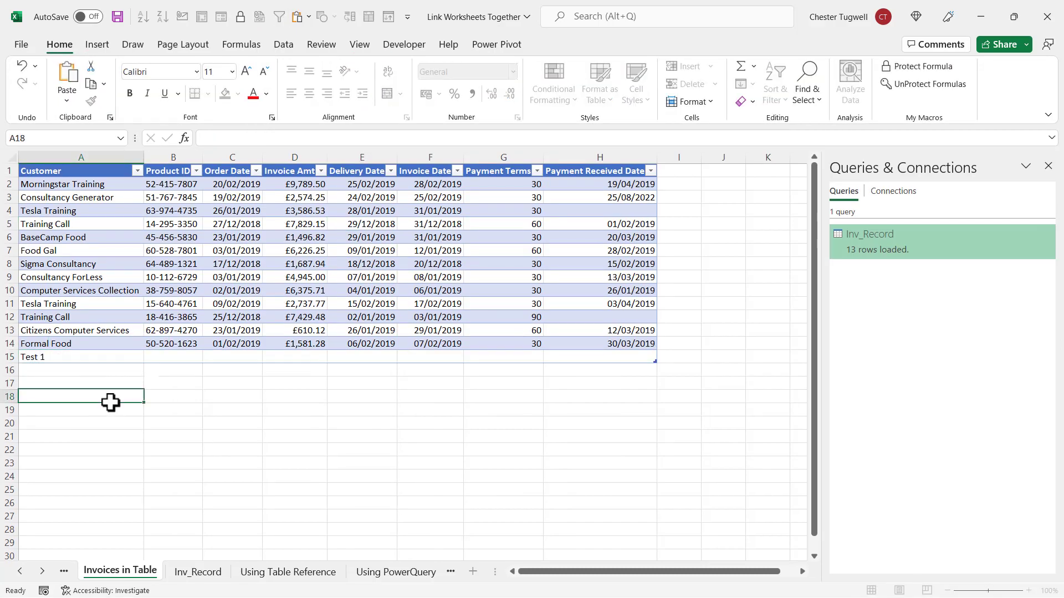
Step: Refresh the Inv_Record query on the Inv_Record sheet from the Queries & Connections list
click(198, 573)
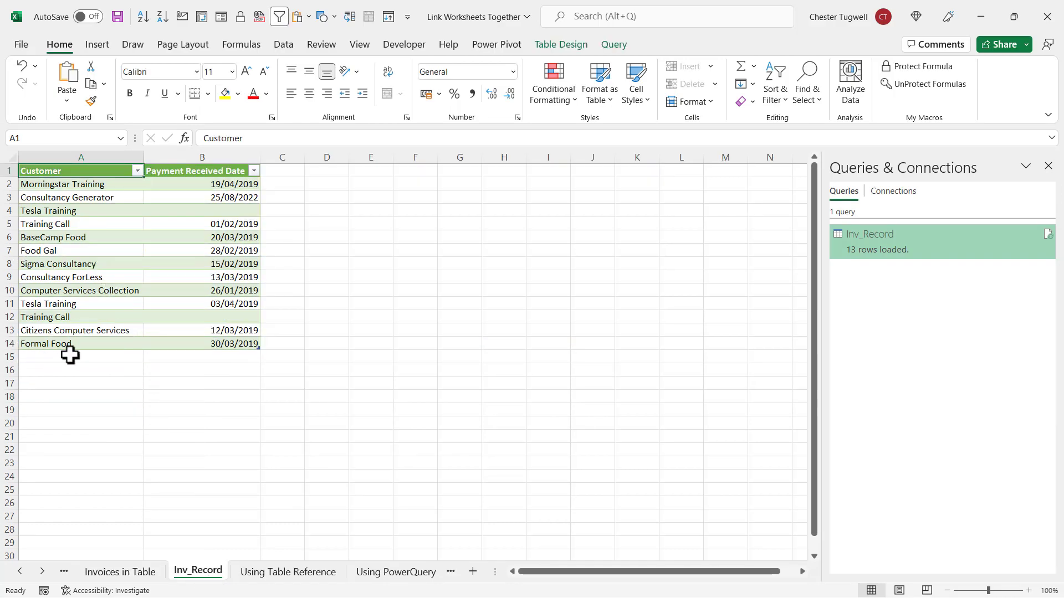
click(189, 299)
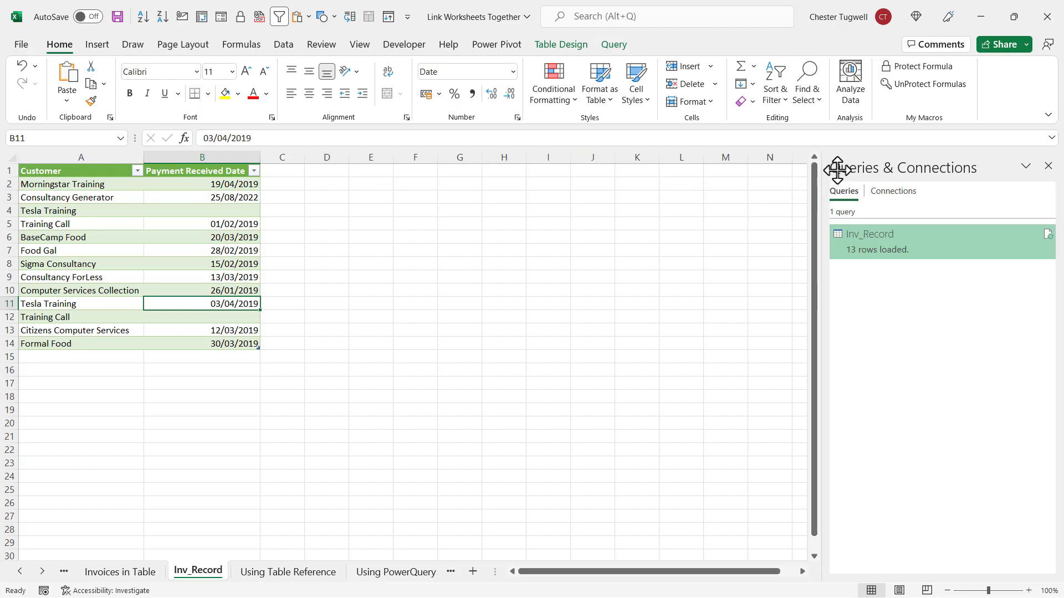
drag(866, 170, 989, 210)
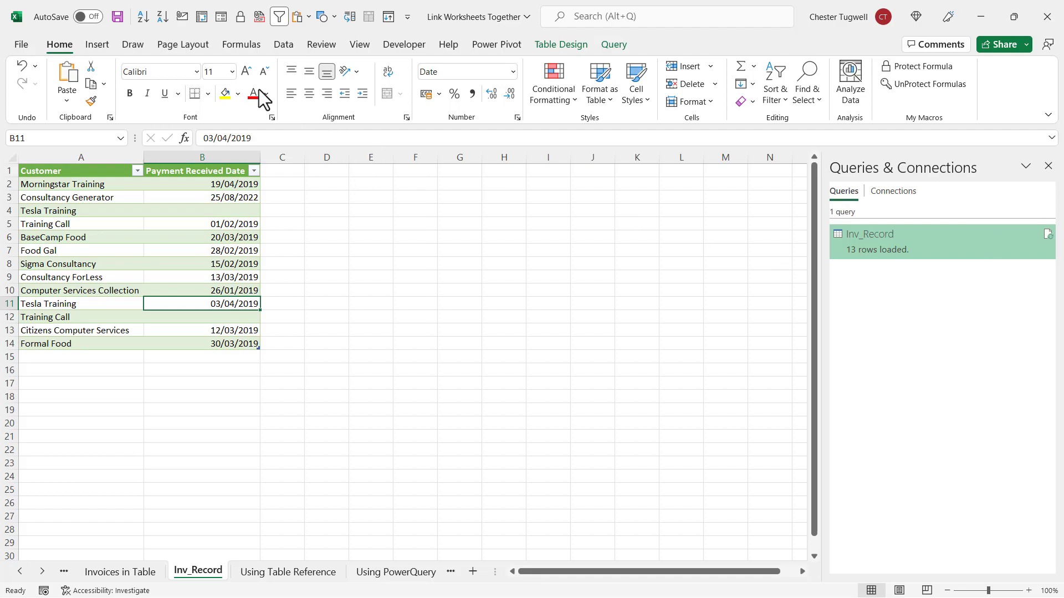
click(284, 47)
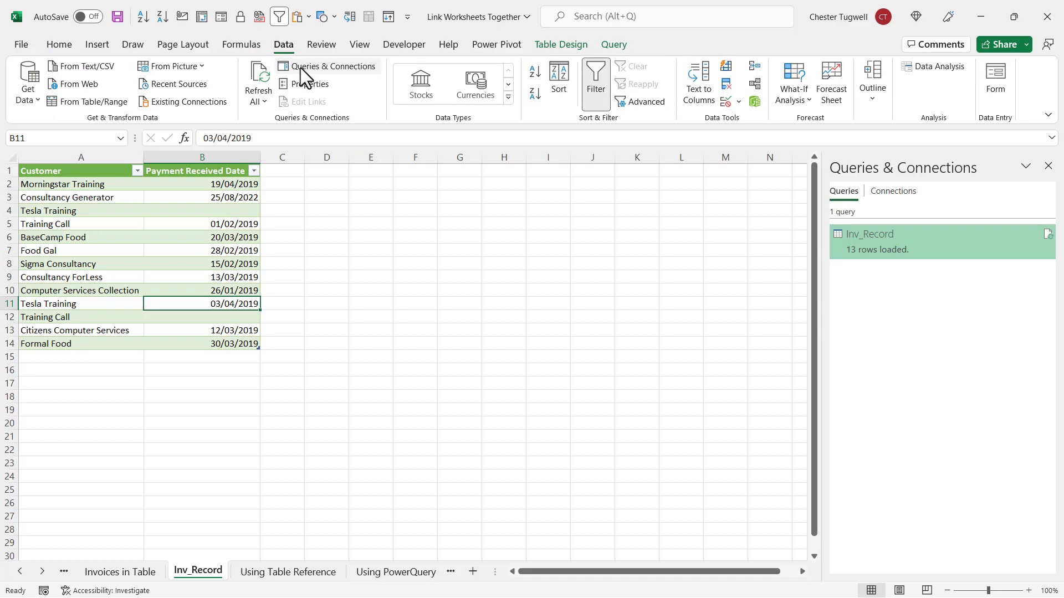
click(1047, 166)
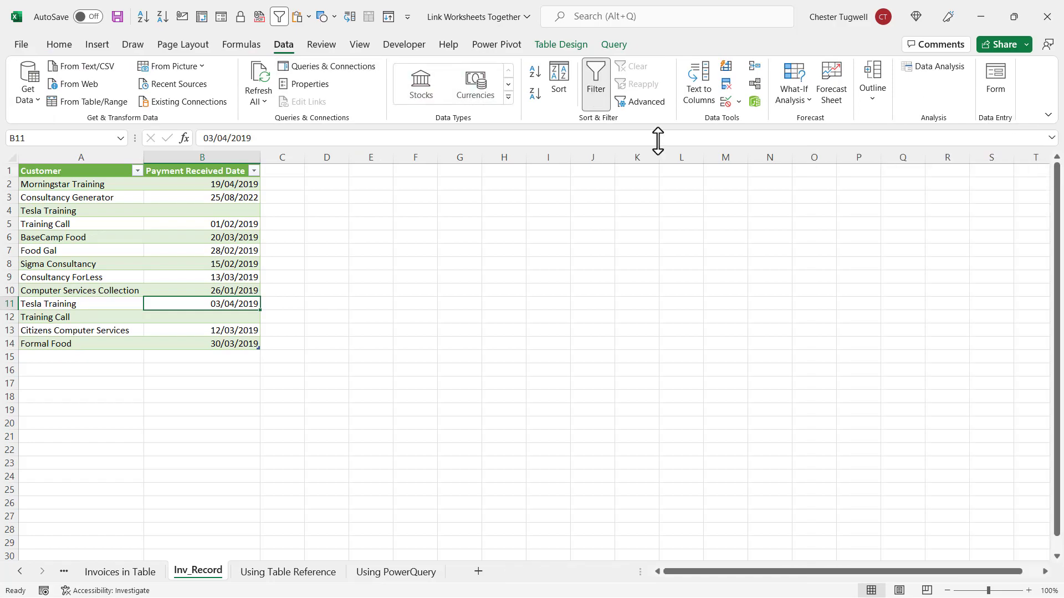
click(349, 67)
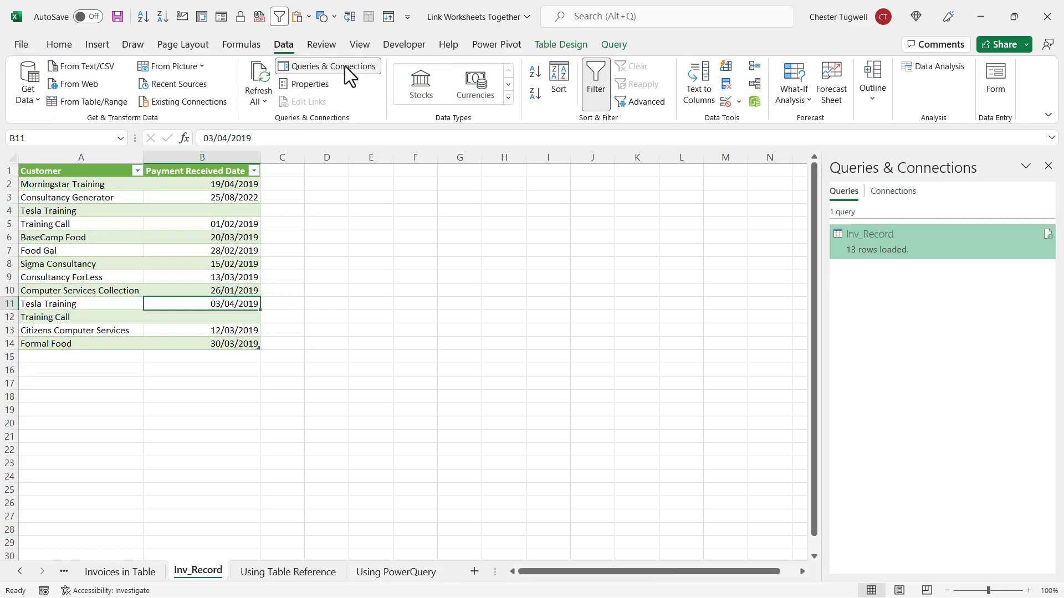
click(1047, 241)
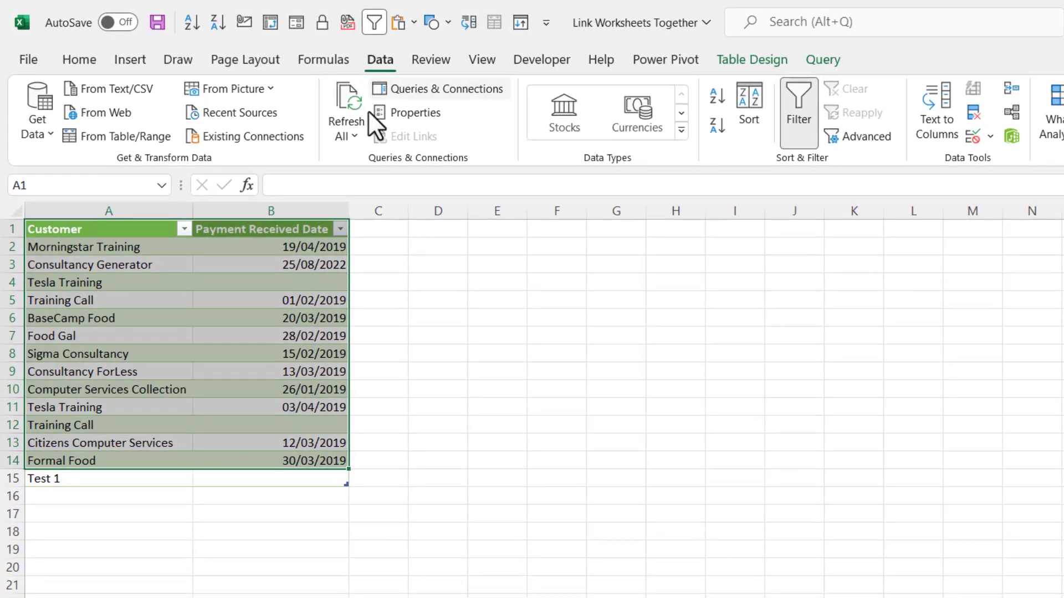
Step: Set the Inv_Record query to refresh every 1 minute and to refresh data when opening the file
click(356, 135)
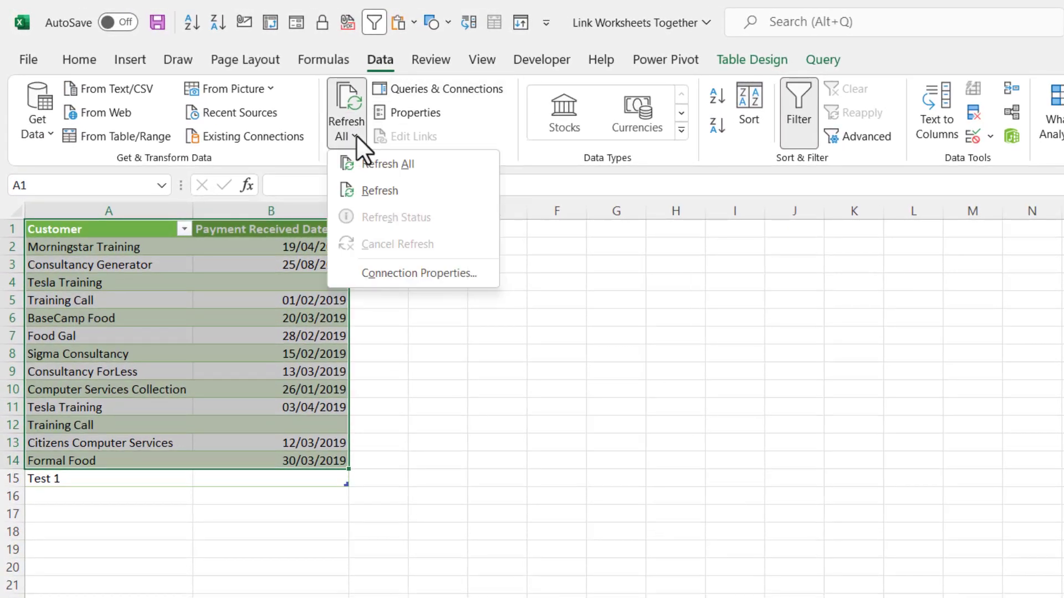
click(376, 271)
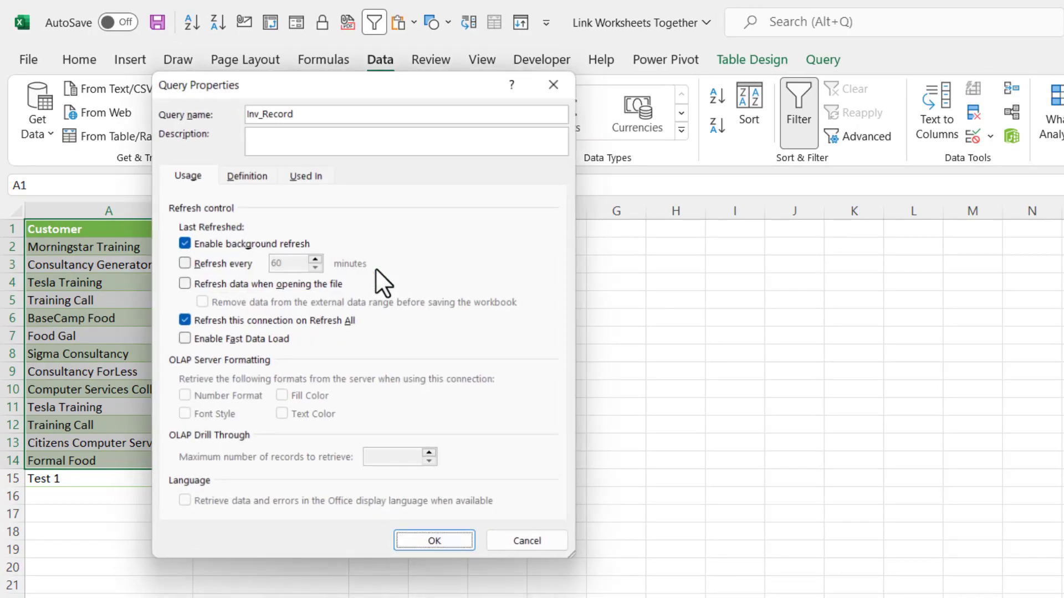
click(184, 263)
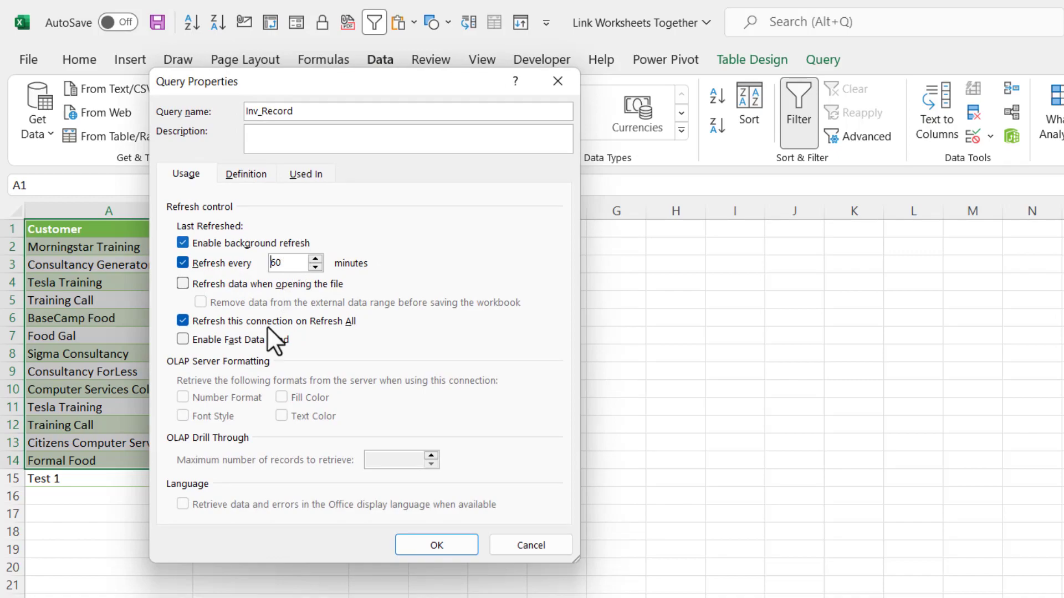
double_click(281, 270)
text(1)
click(183, 283)
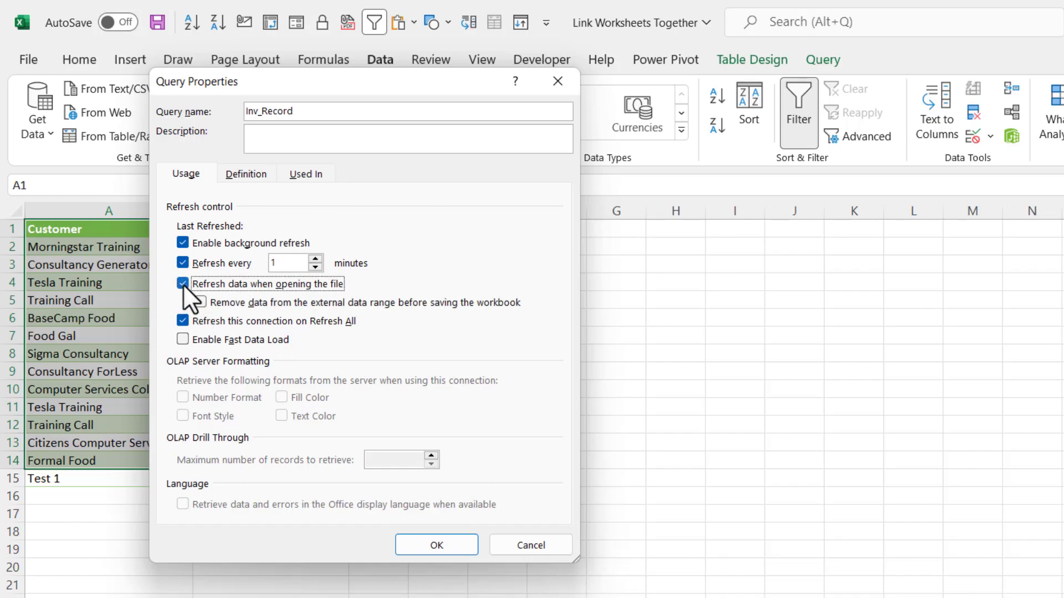
click(433, 546)
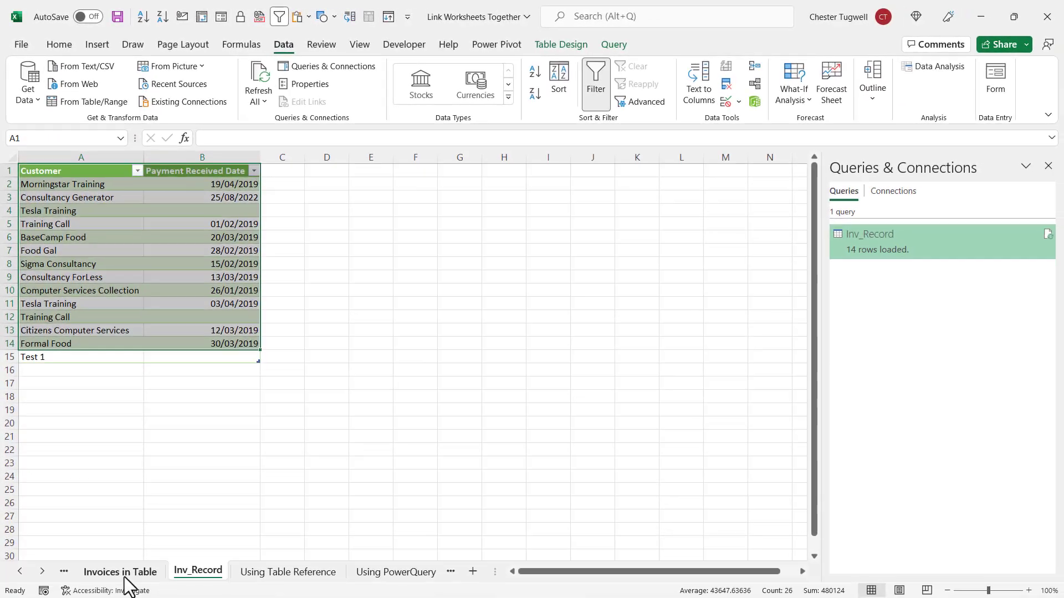
Step: Enter the current date, 25/08/2022, as the Payment Received Date in H4 of the Invoices in Table sheet
click(123, 578)
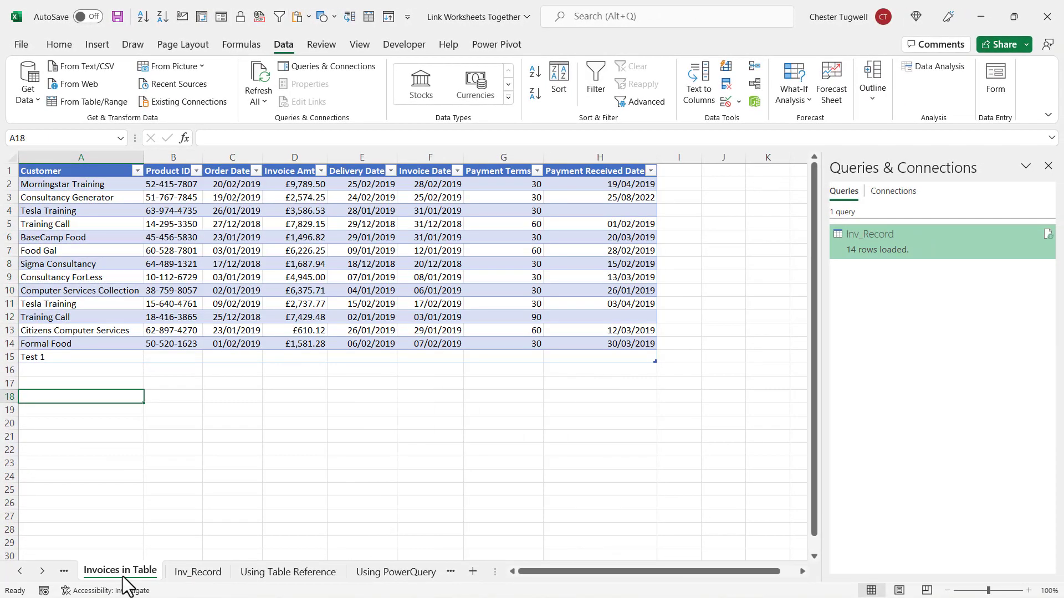
click(621, 212)
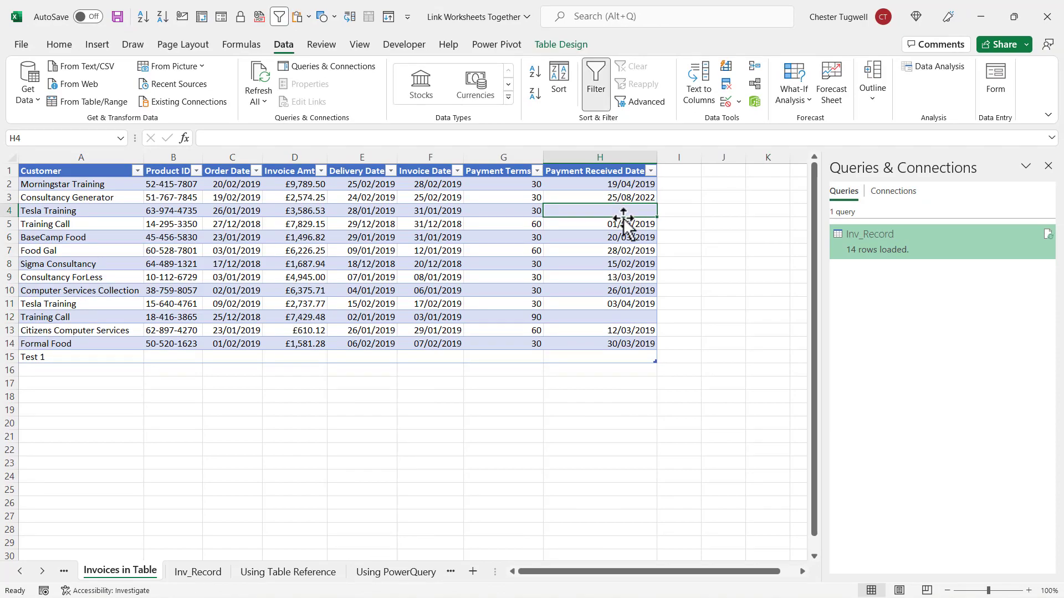
key(ctrl+semicolon)
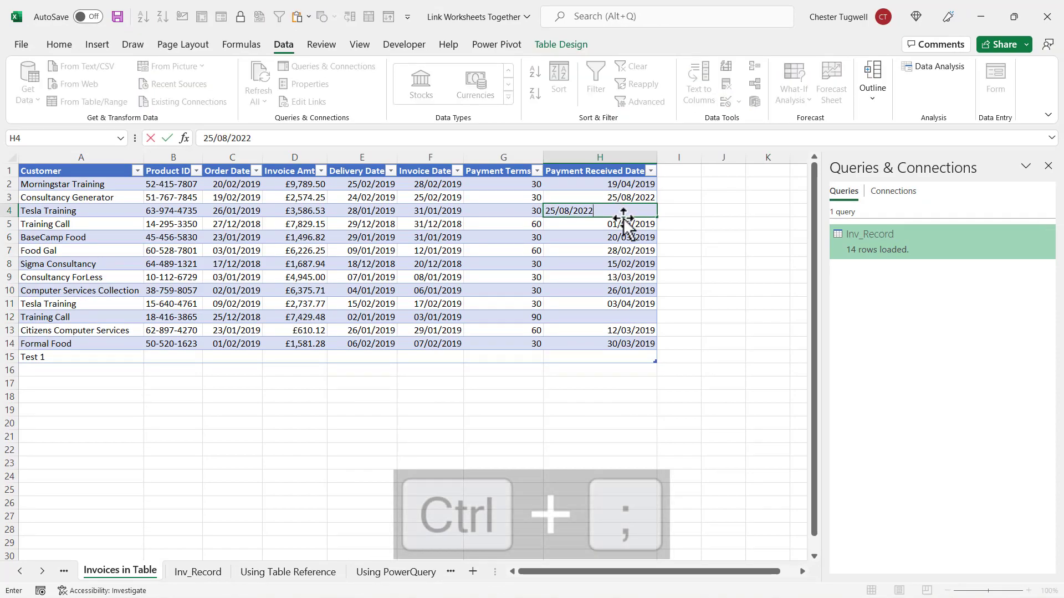
Step: Add a table row with Test 2 as the customer in A16 and check the automatic refresh on the Inv_Record sheet
click(50, 369)
text(Test )
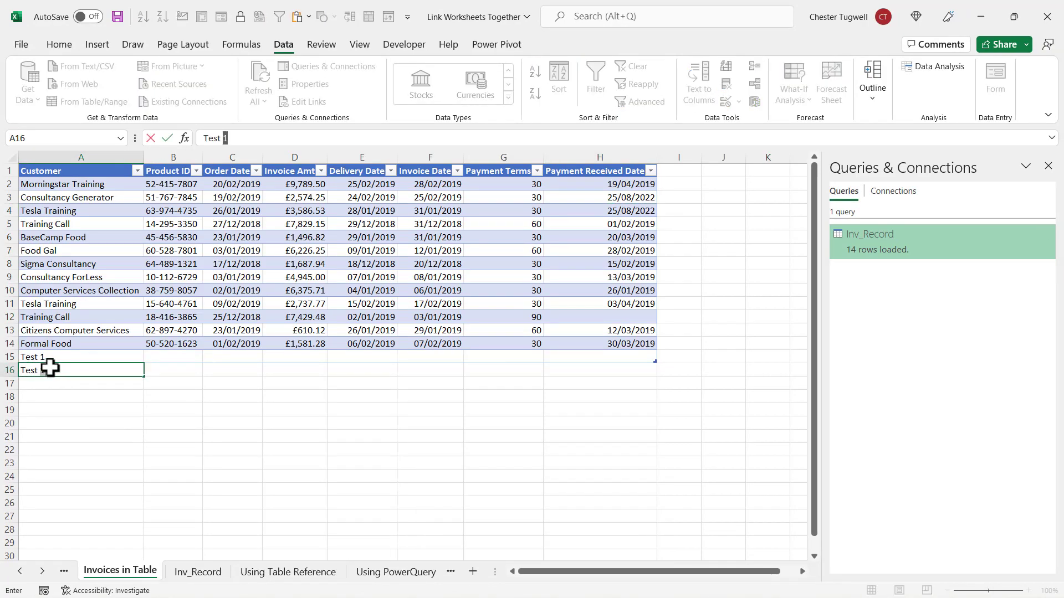
text(2)
key(Return)
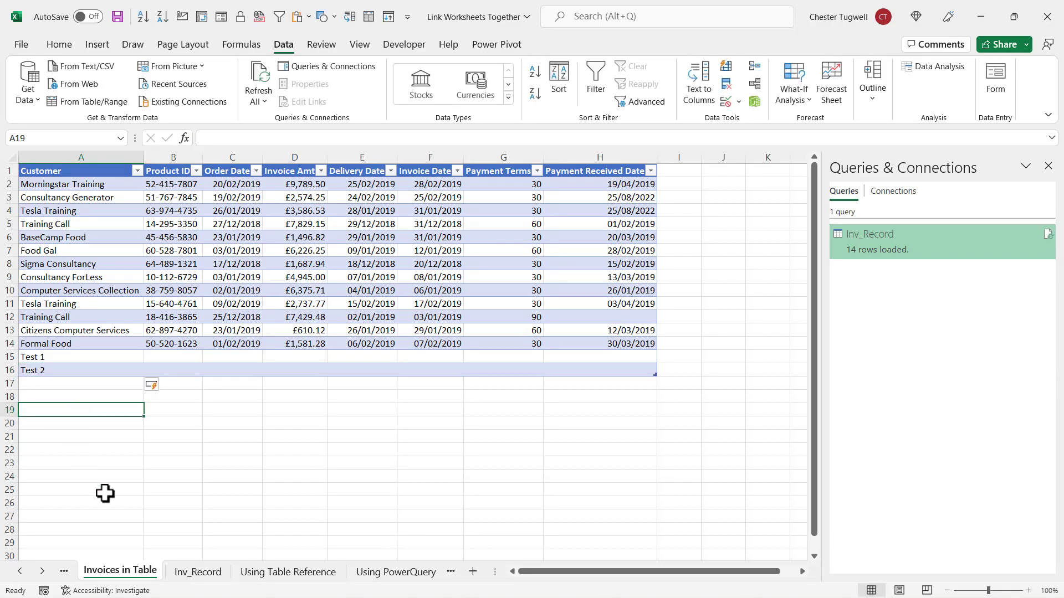
click(207, 576)
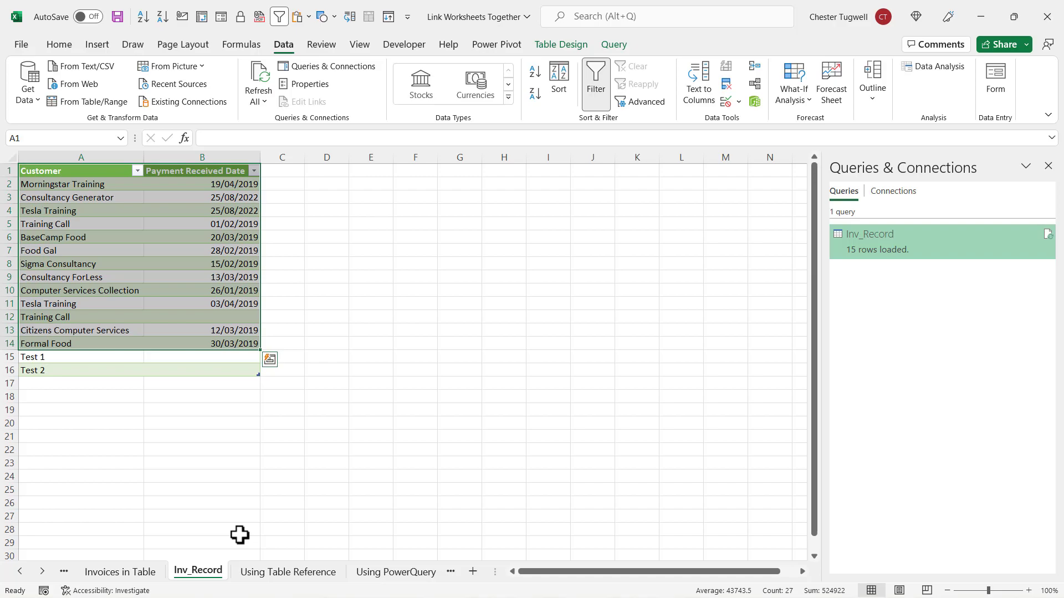
Step: Return to the Invoices in Table sheet and save the Link Worksheets Together workbook
key(ctrl+Page_Up)
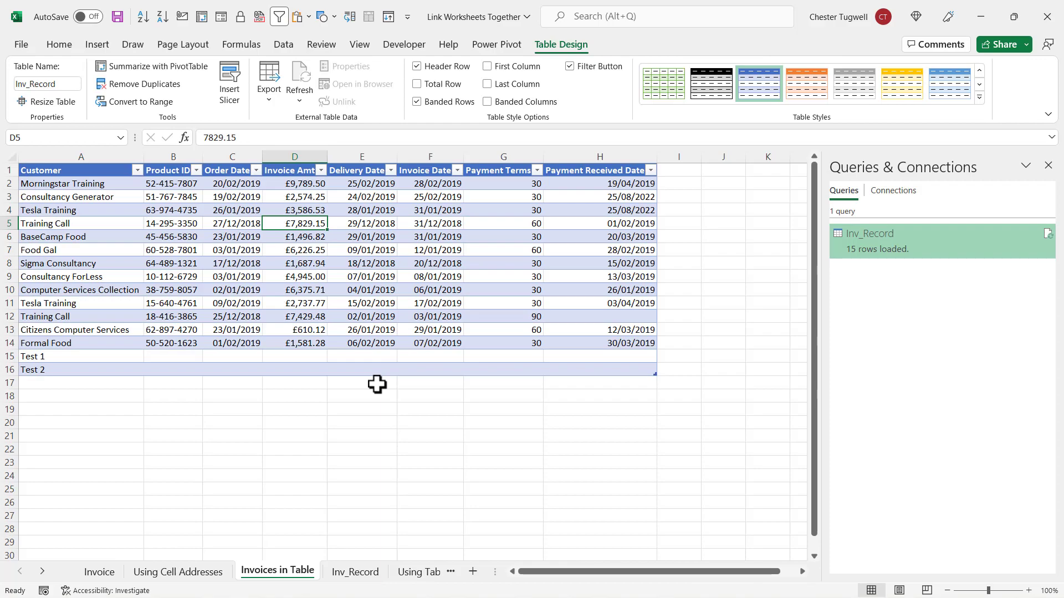
click(385, 263)
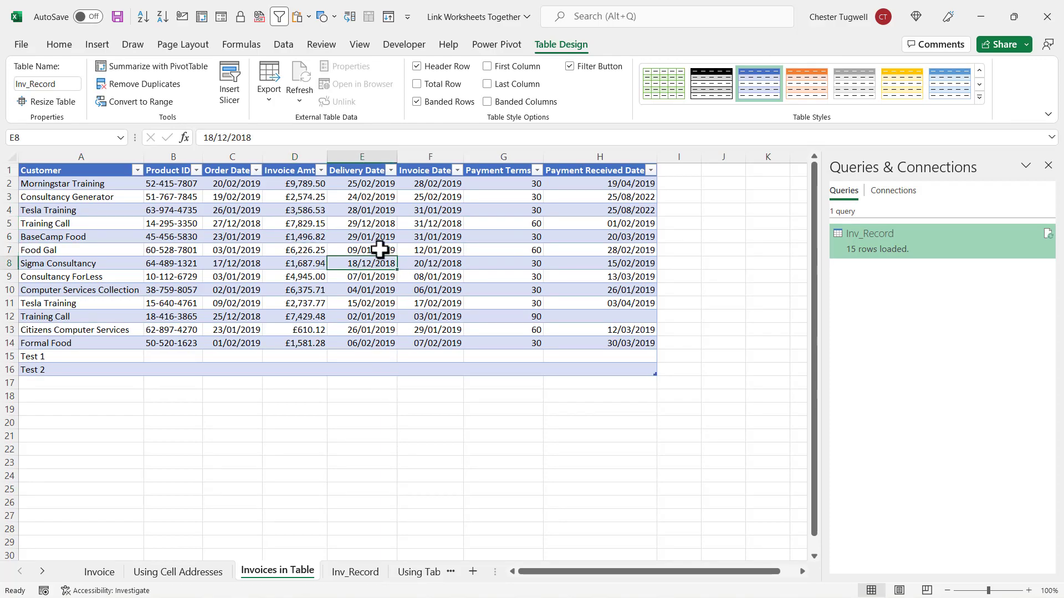
click(117, 17)
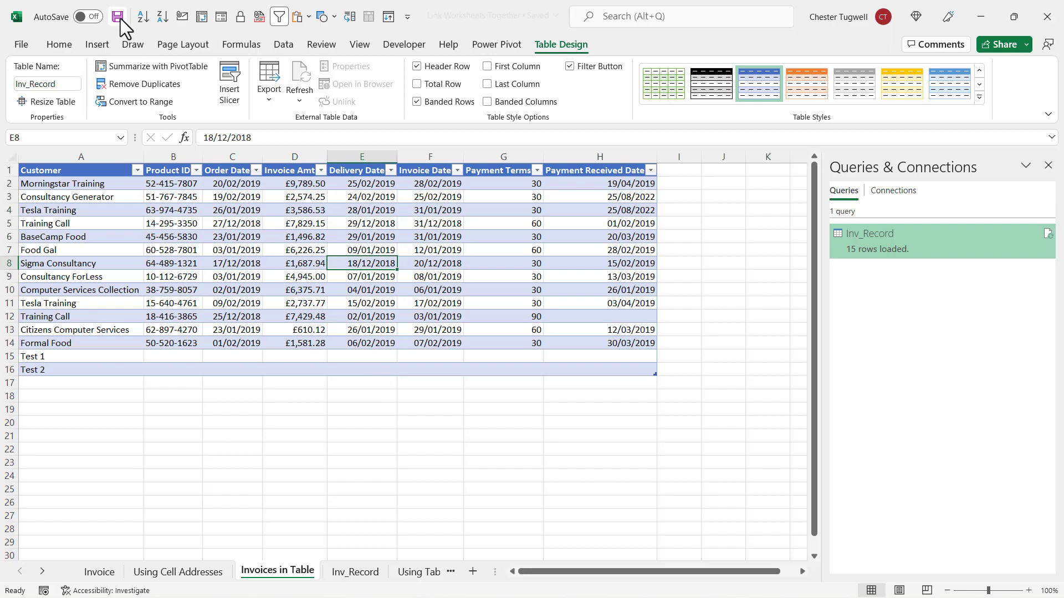
click(273, 401)
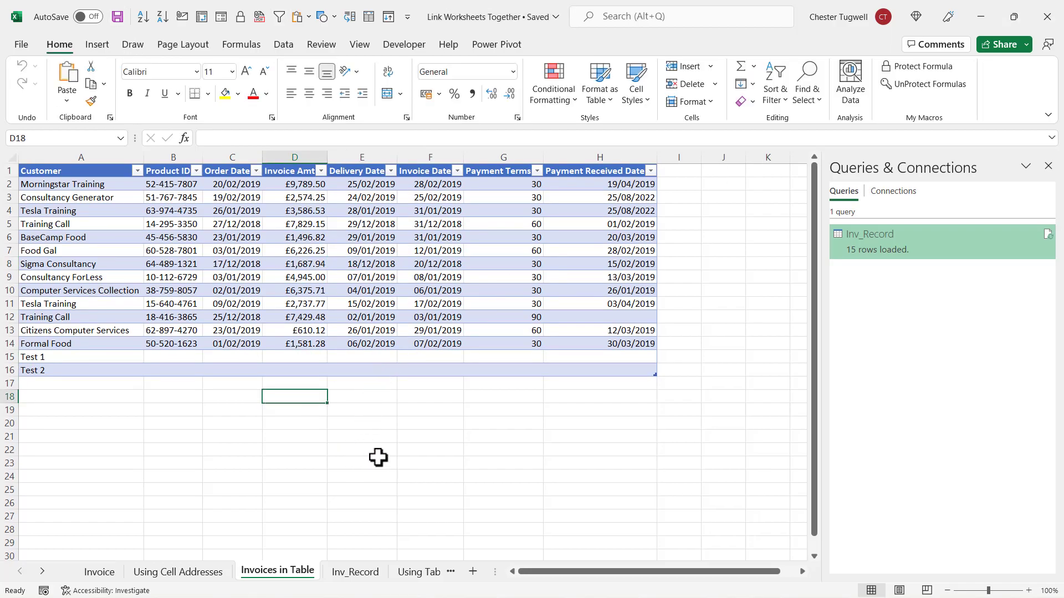
Step: Create a new workbook and open the Inv_Record1 table from the Link Worksheets Together workbook in the Power Query Editor
key(ctrl+n)
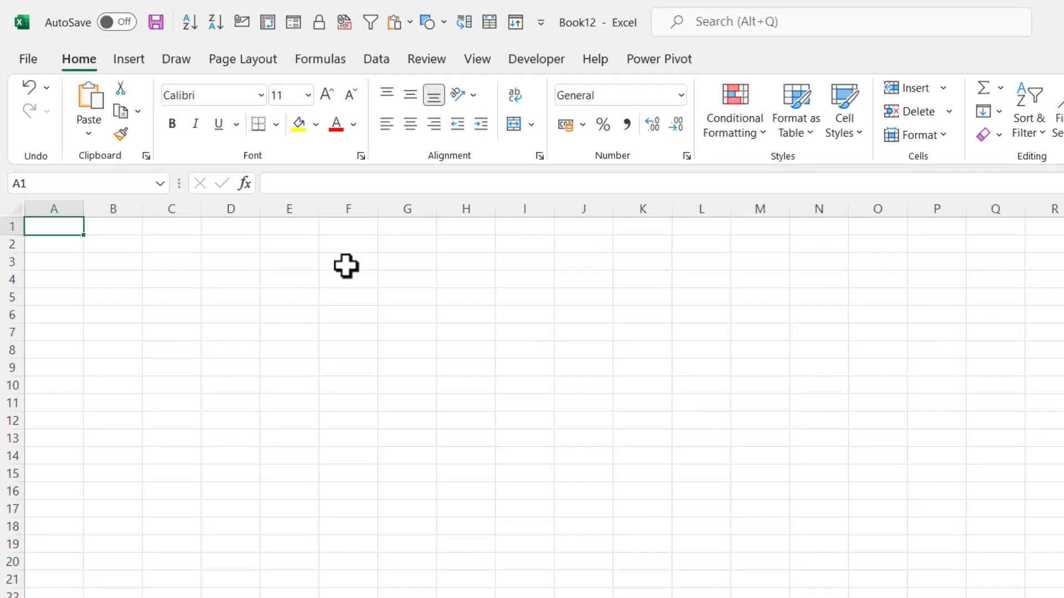
click(404, 61)
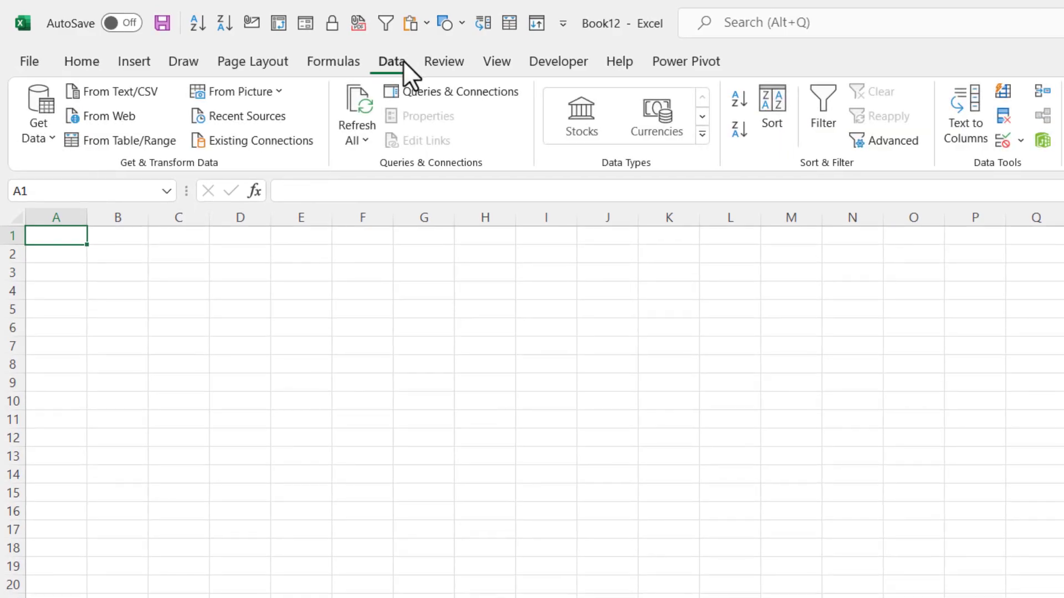
click(34, 132)
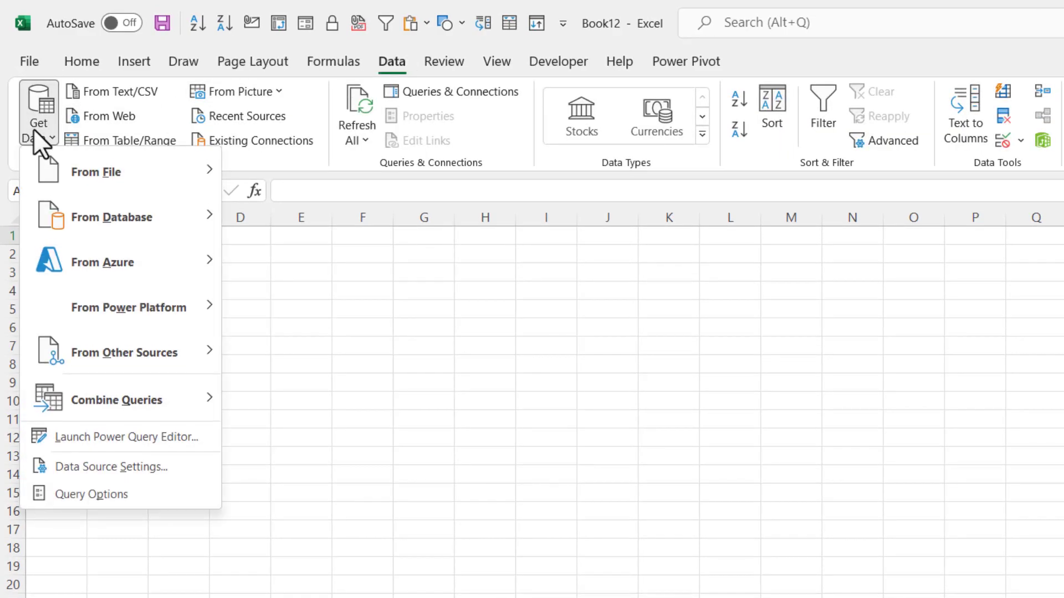
mouse_move(114, 172)
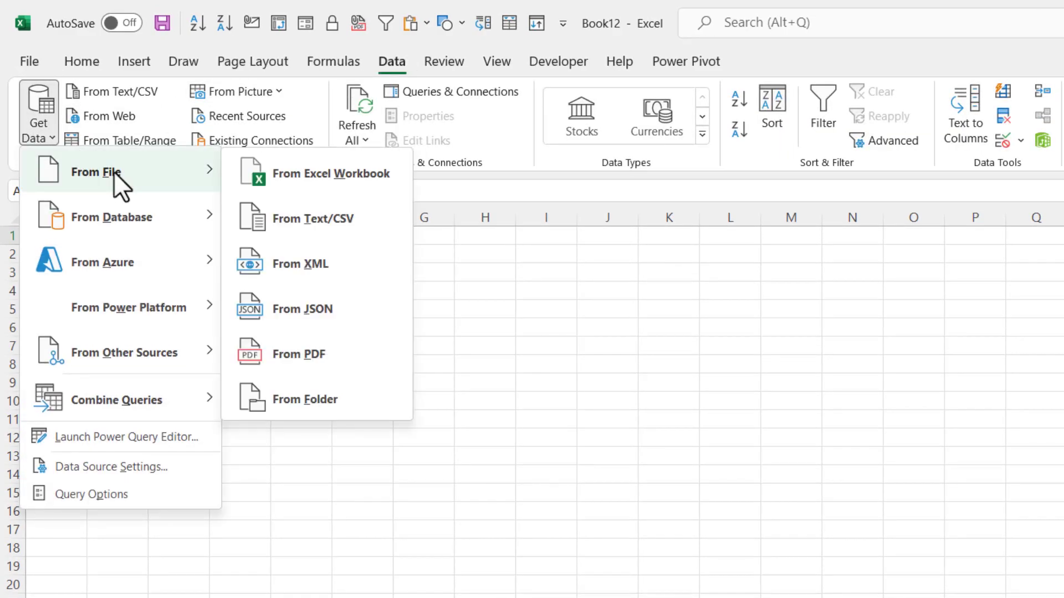
click(313, 175)
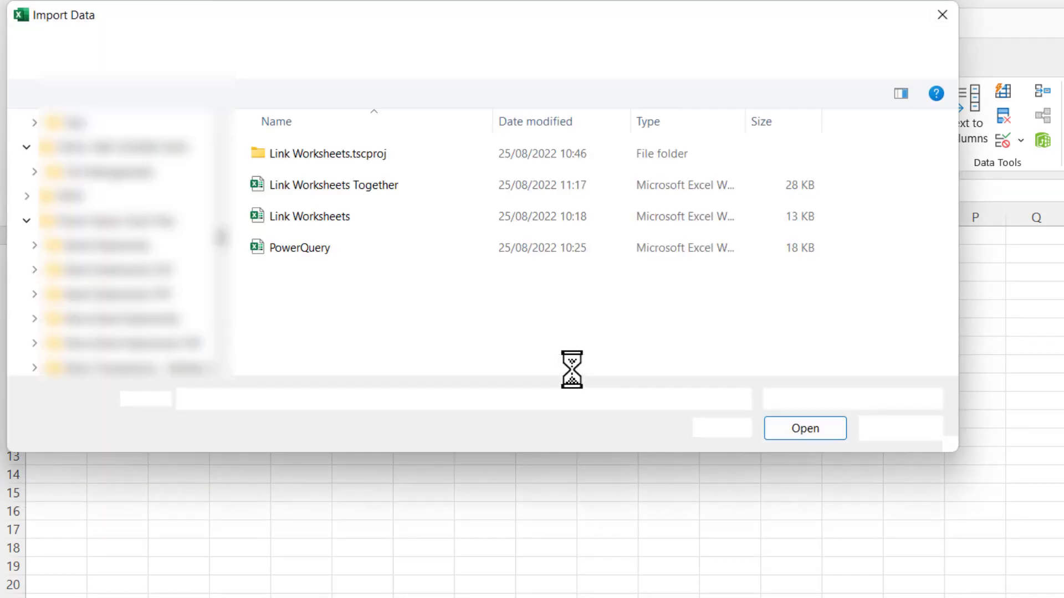
click(312, 185)
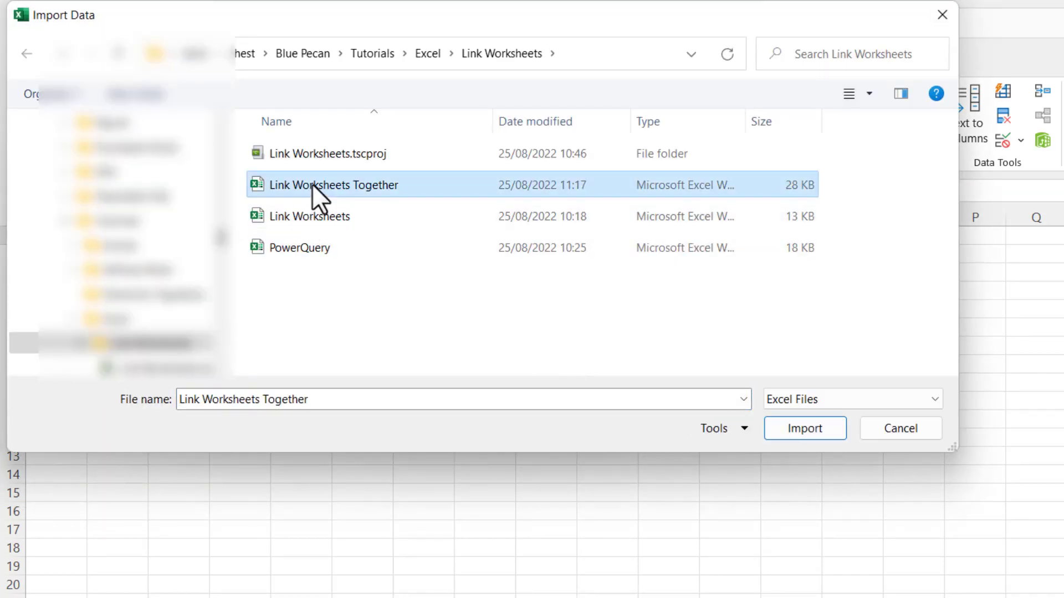
click(803, 428)
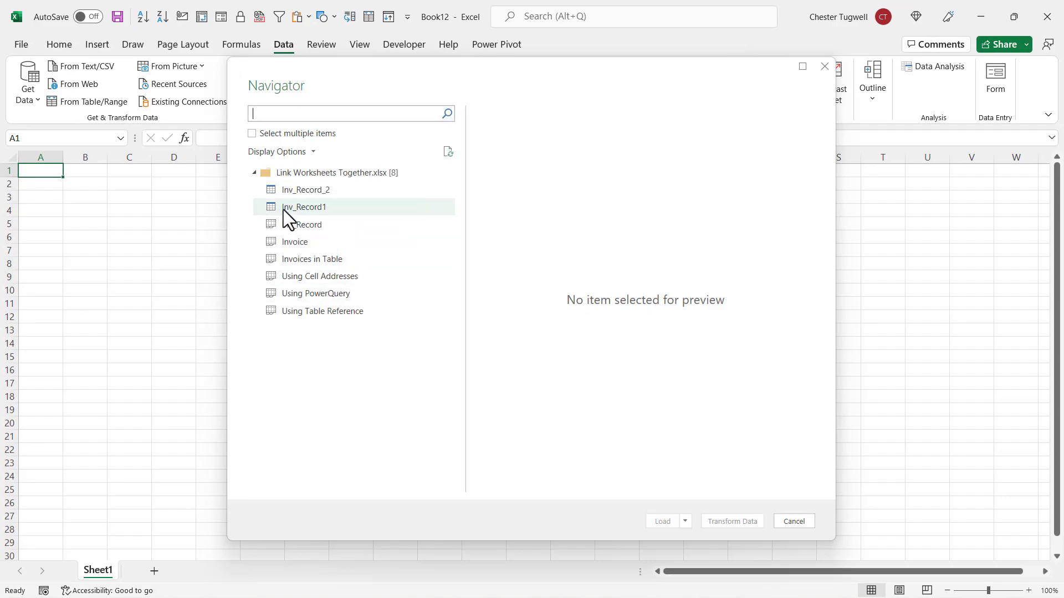
click(297, 208)
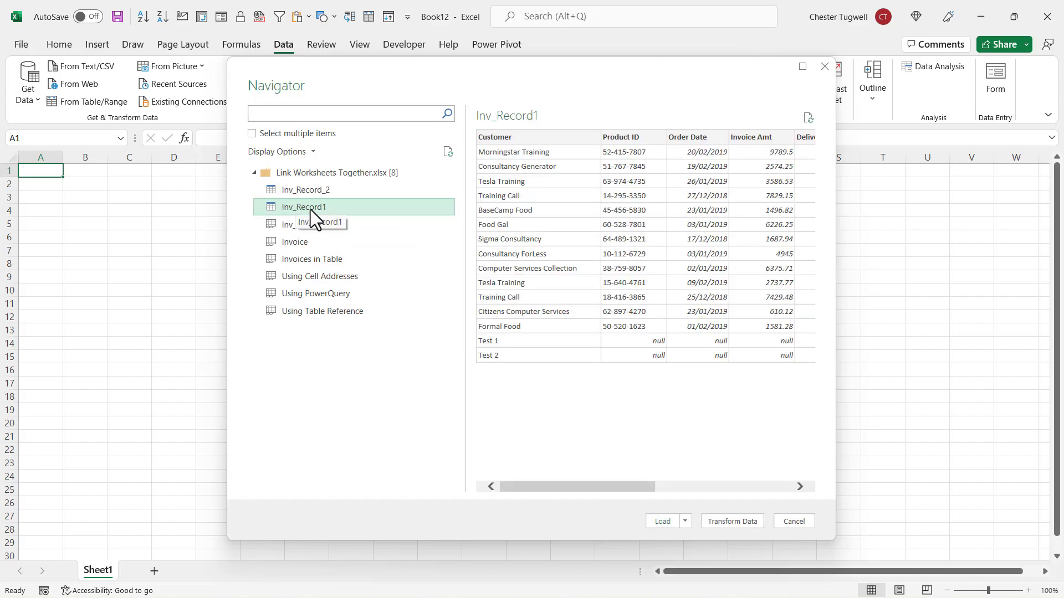
click(723, 521)
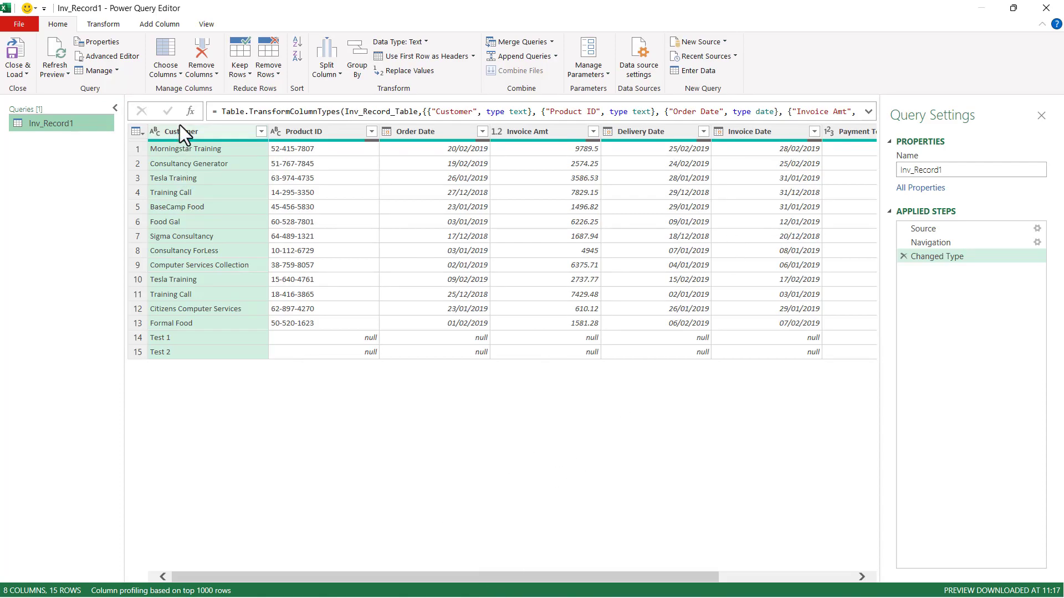
Step: Keep only the Customer column and a Date-typed Payment Received Date column in the query, and load the result into the workbook
drag(481, 577, 727, 591)
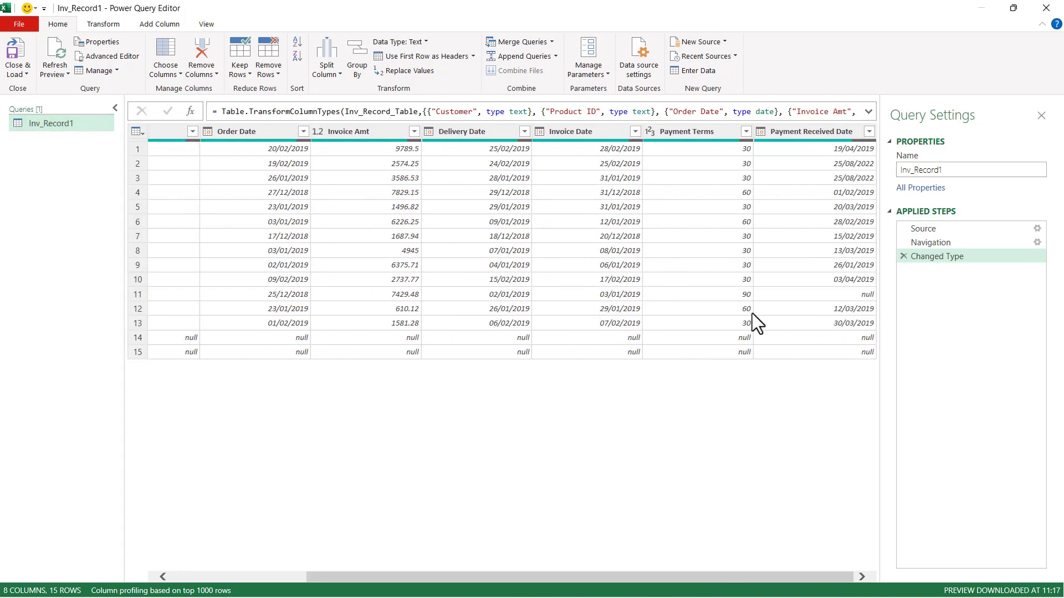
click(805, 133)
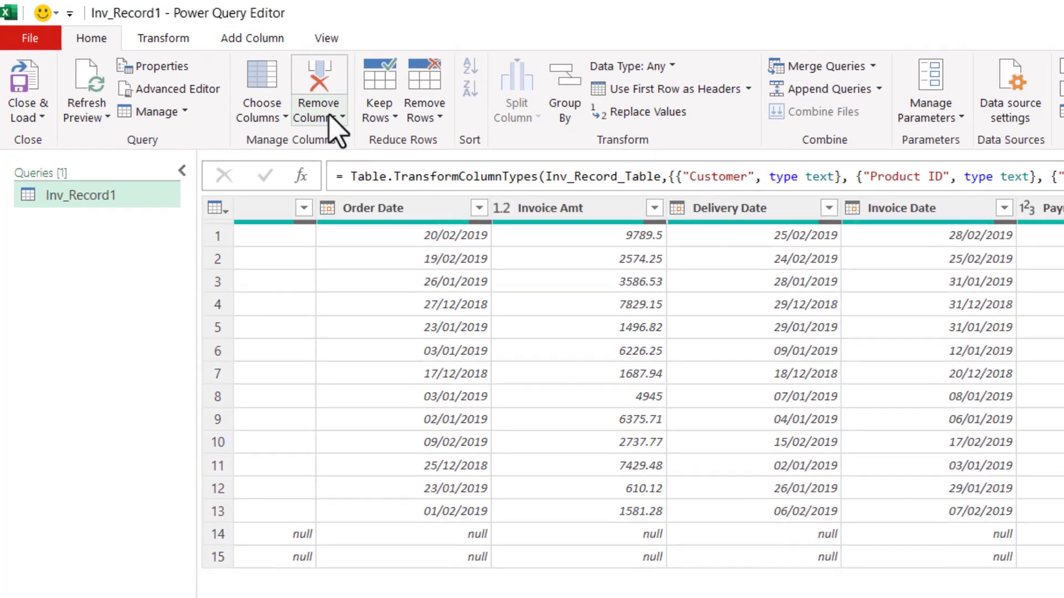
click(208, 74)
click(350, 163)
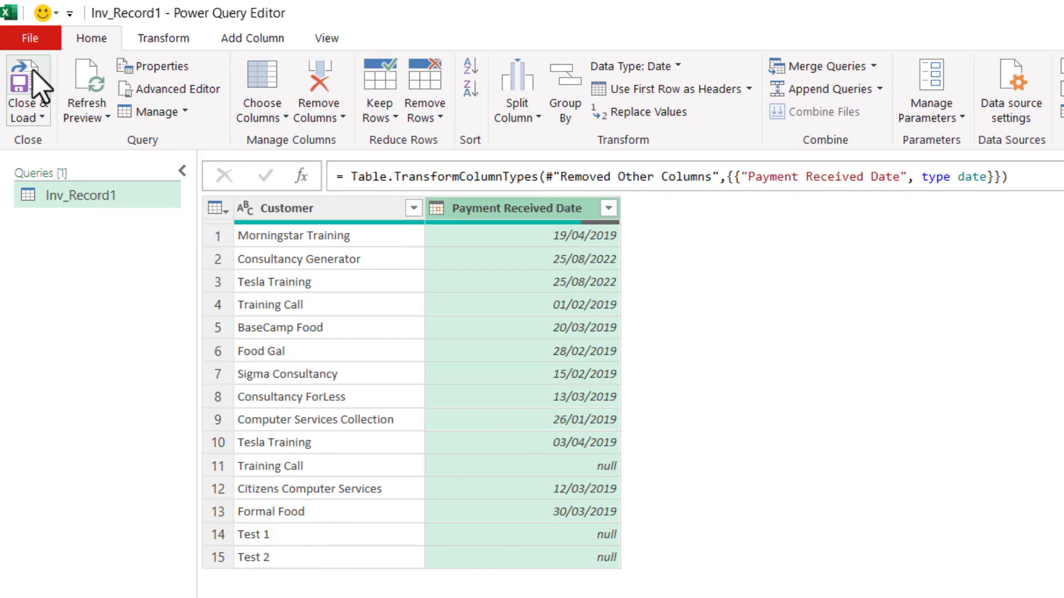
click(33, 75)
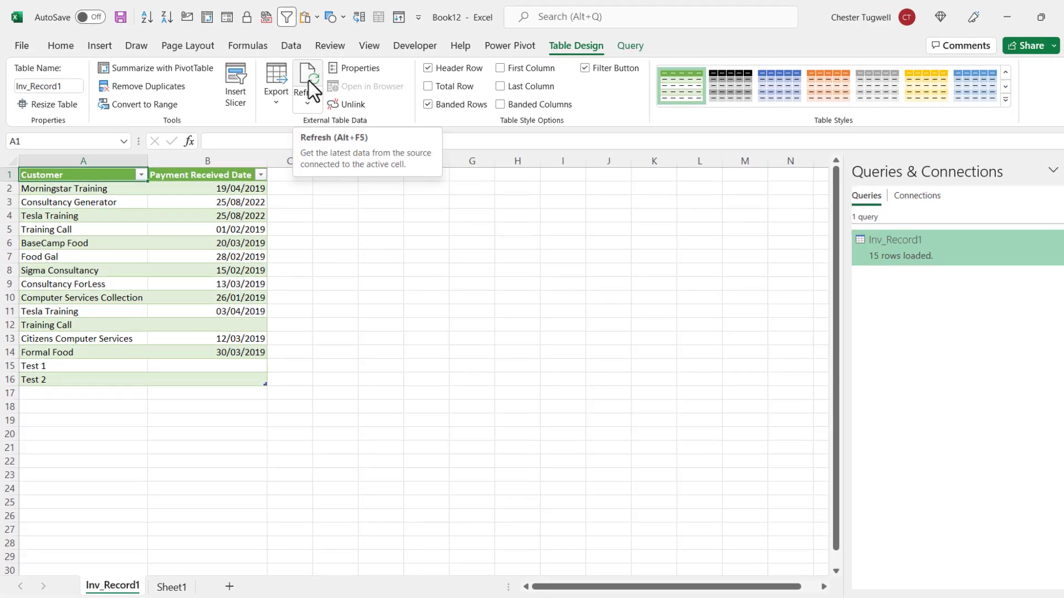
Step: Set the Inv_Record1 query to refresh every 1 minute and to refresh data when opening the file
click(310, 104)
click(338, 206)
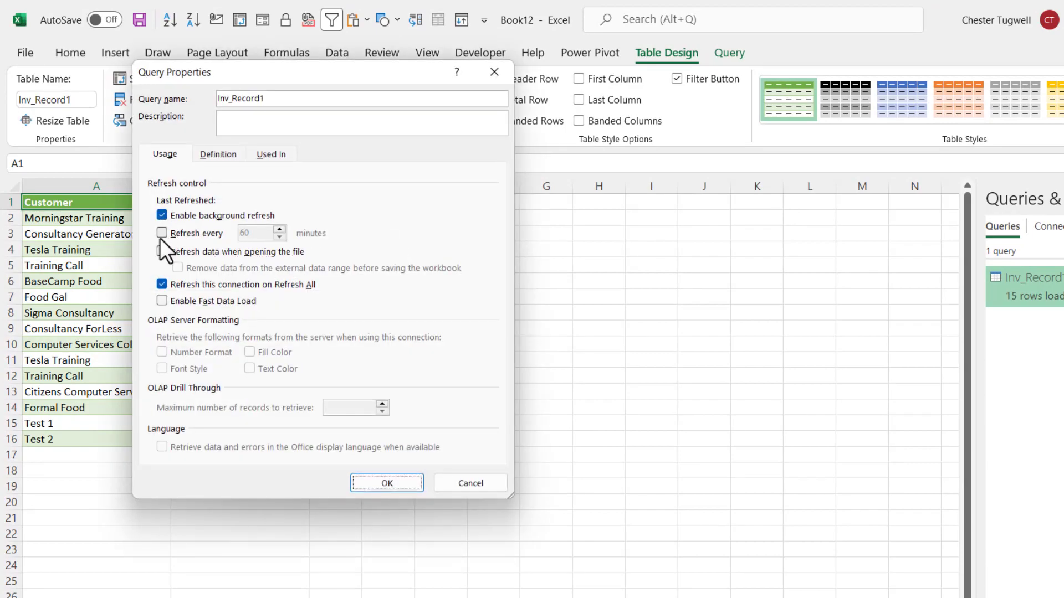
click(162, 233)
drag(277, 232, 221, 234)
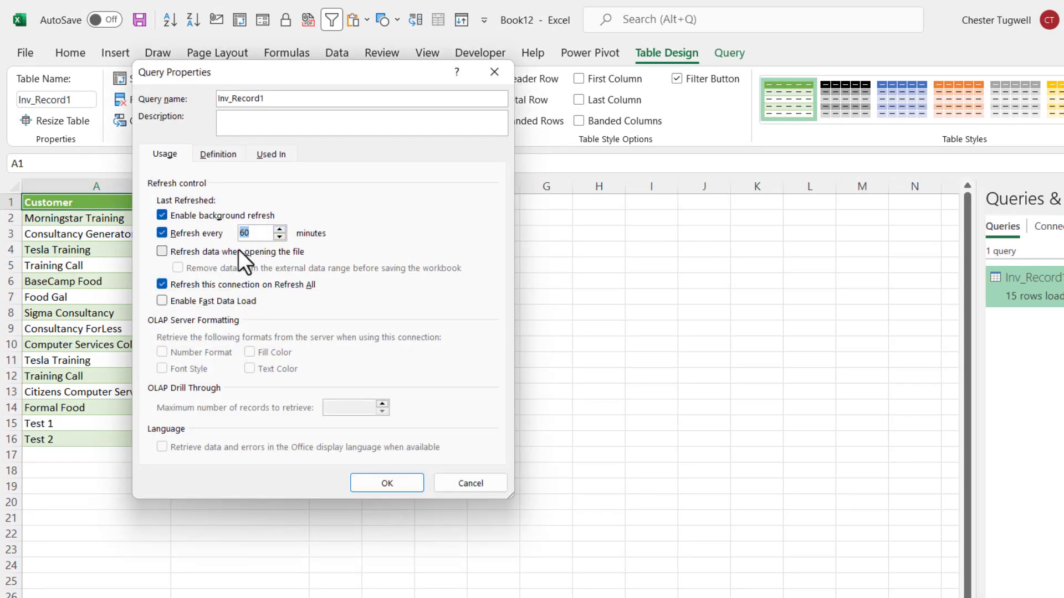
text(1)
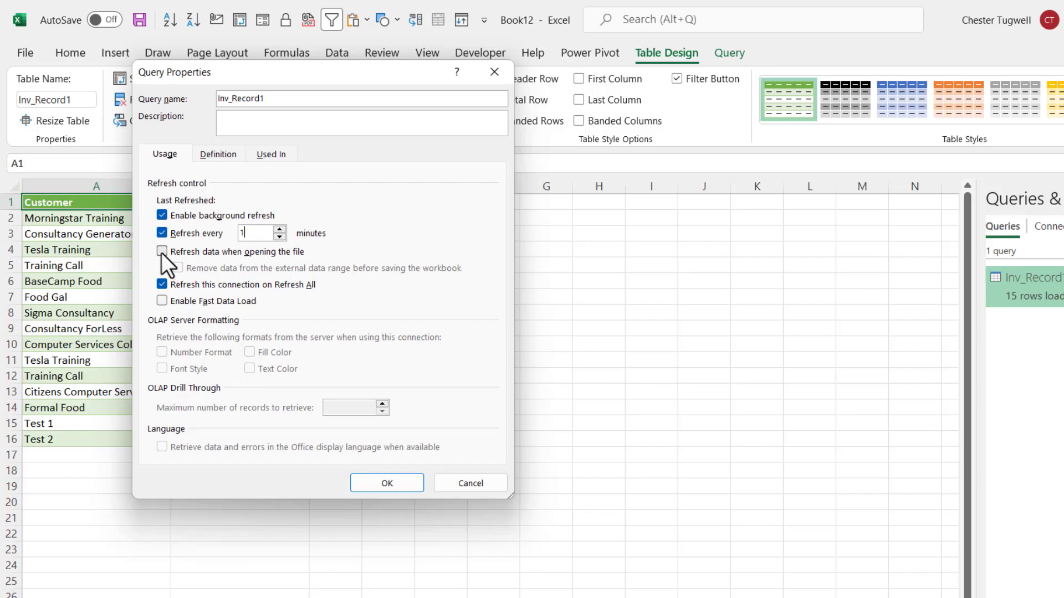
click(162, 251)
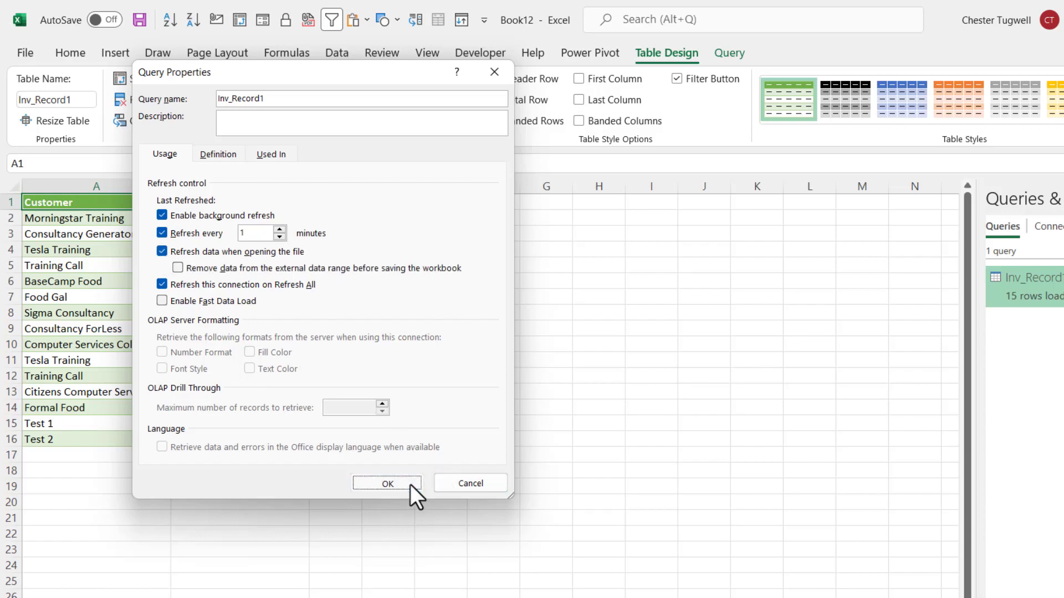
click(410, 485)
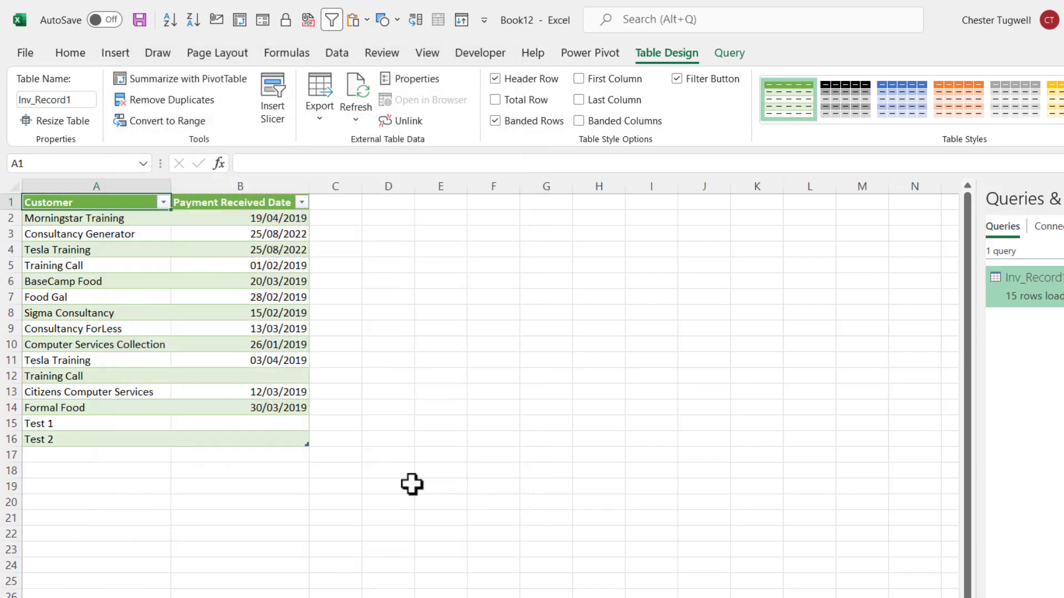